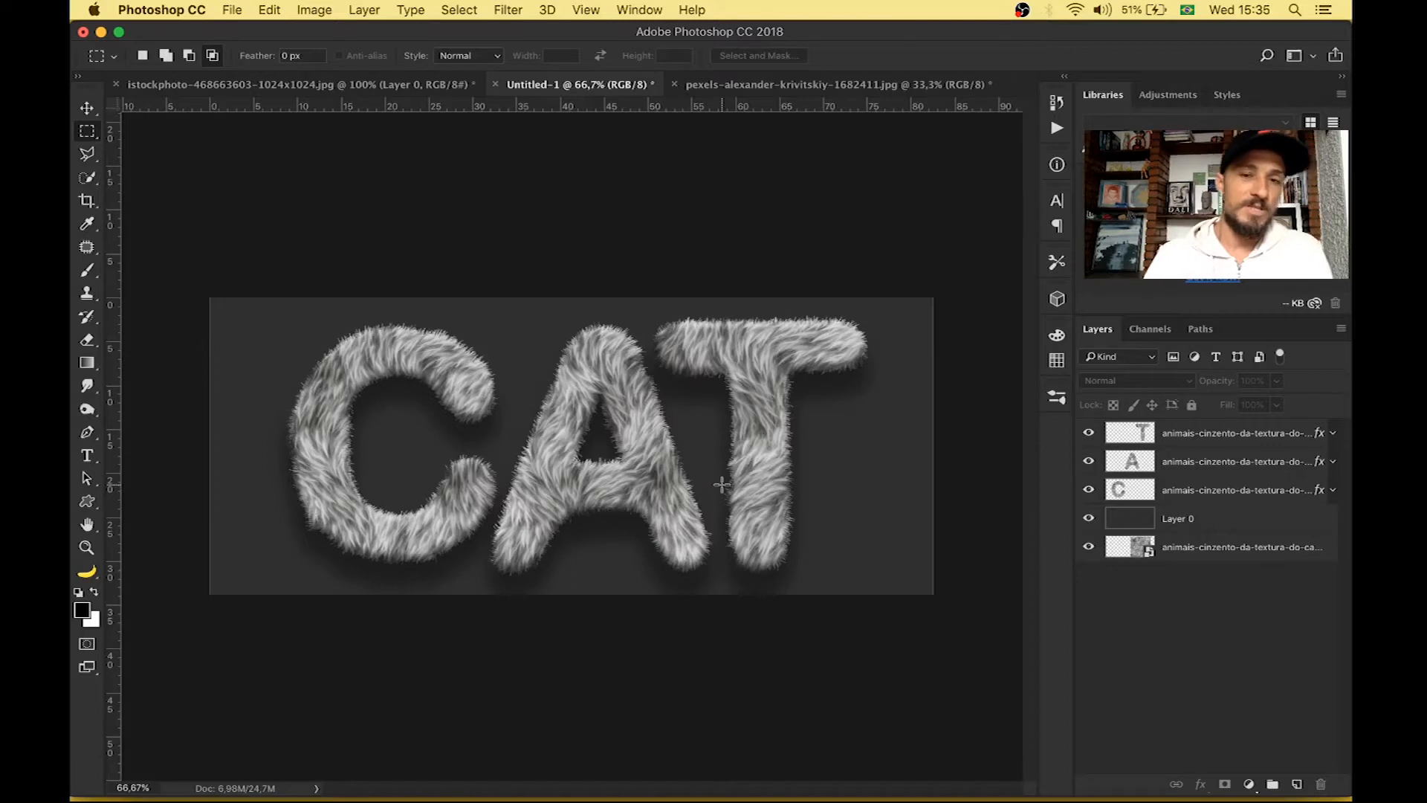
# - Create a new document 2400 pixels wide and 1000 pixels high
pyautogui.click(232, 9)
pyautogui.click(246, 28)
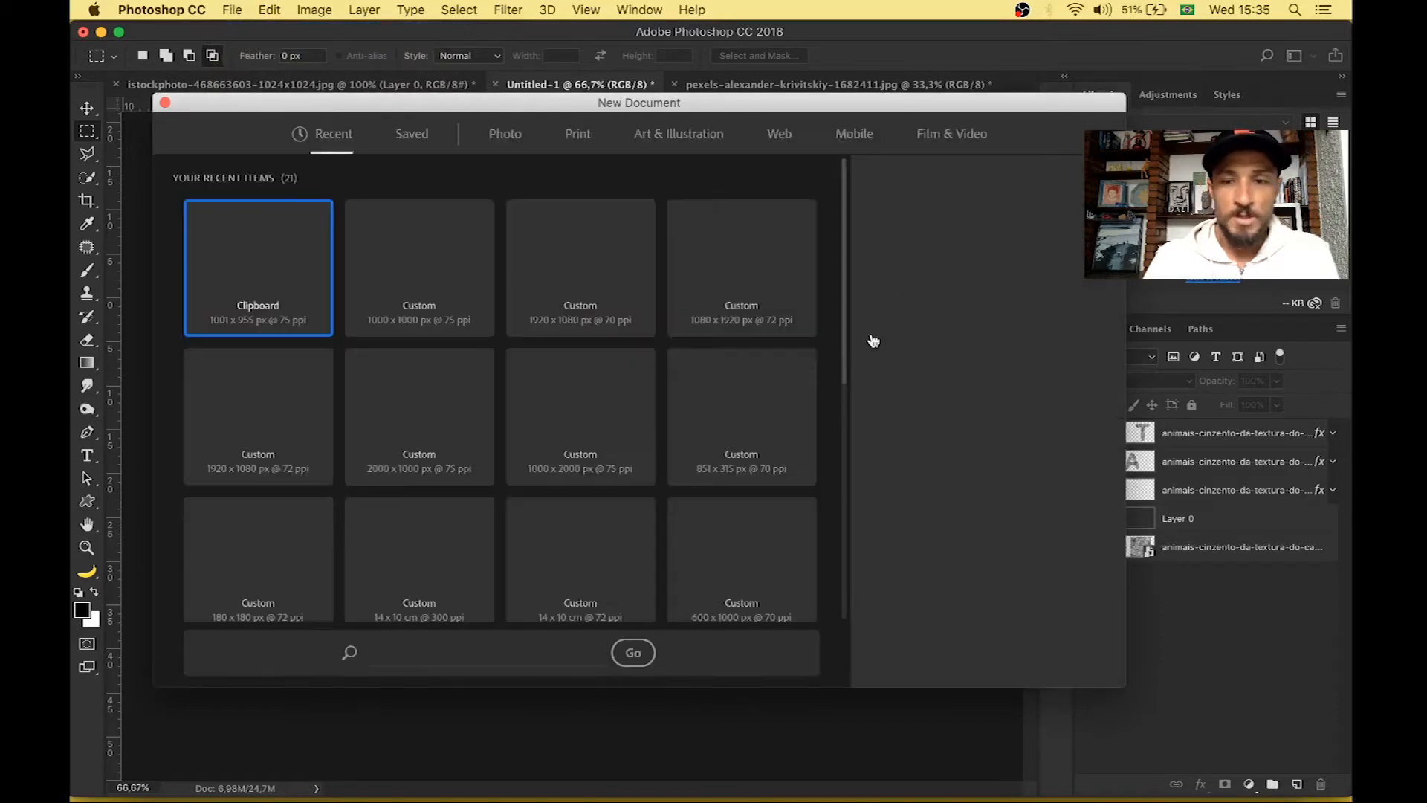
pyautogui.moveTo(921, 265); pyautogui.dragTo(788, 259)
pyautogui.write('2400')
pyautogui.press('Tab')
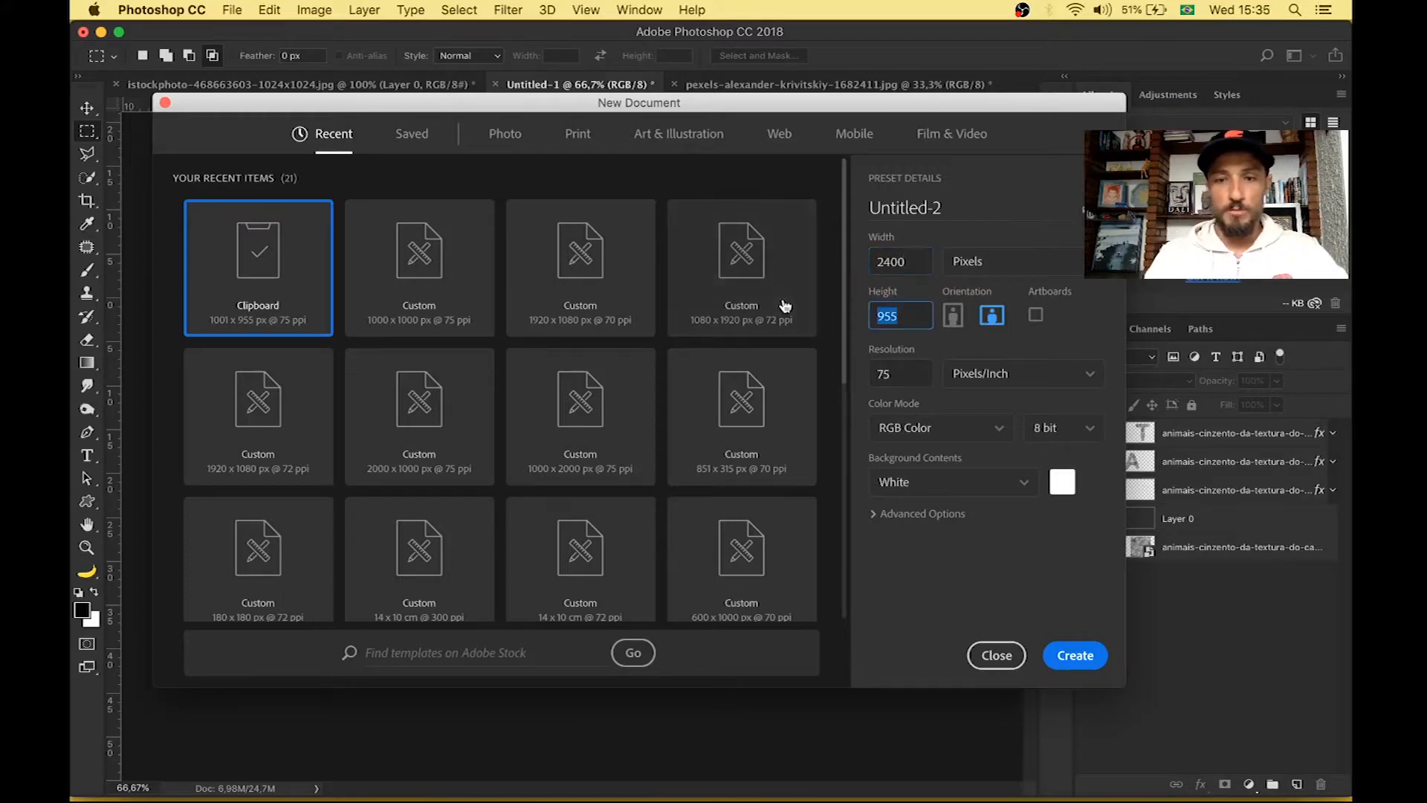
pyautogui.write('1000')
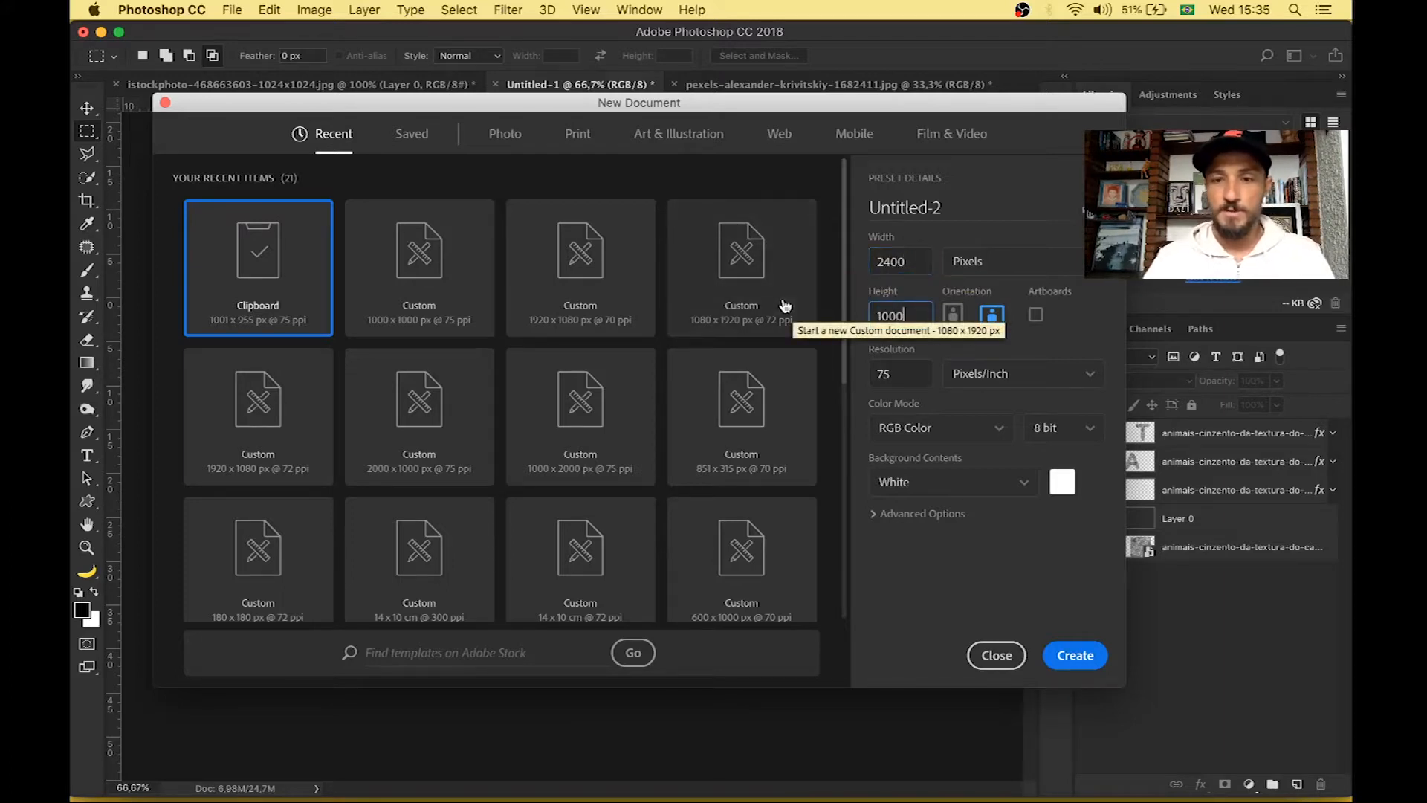
pyautogui.press('Return')
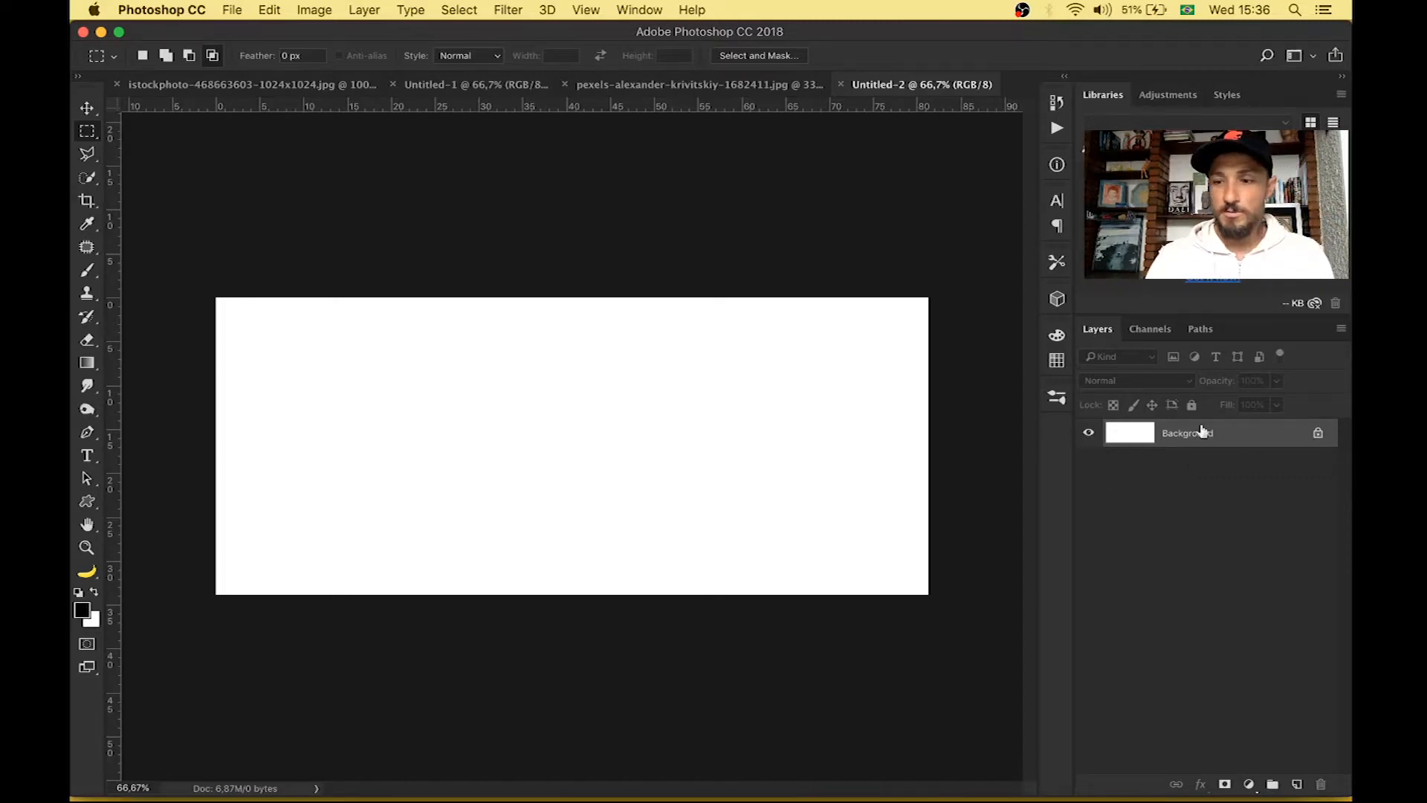
# - Unlock the background layer, fill it with the dark gray colour 303030, and deselect the layer
pyautogui.click(1318, 439)
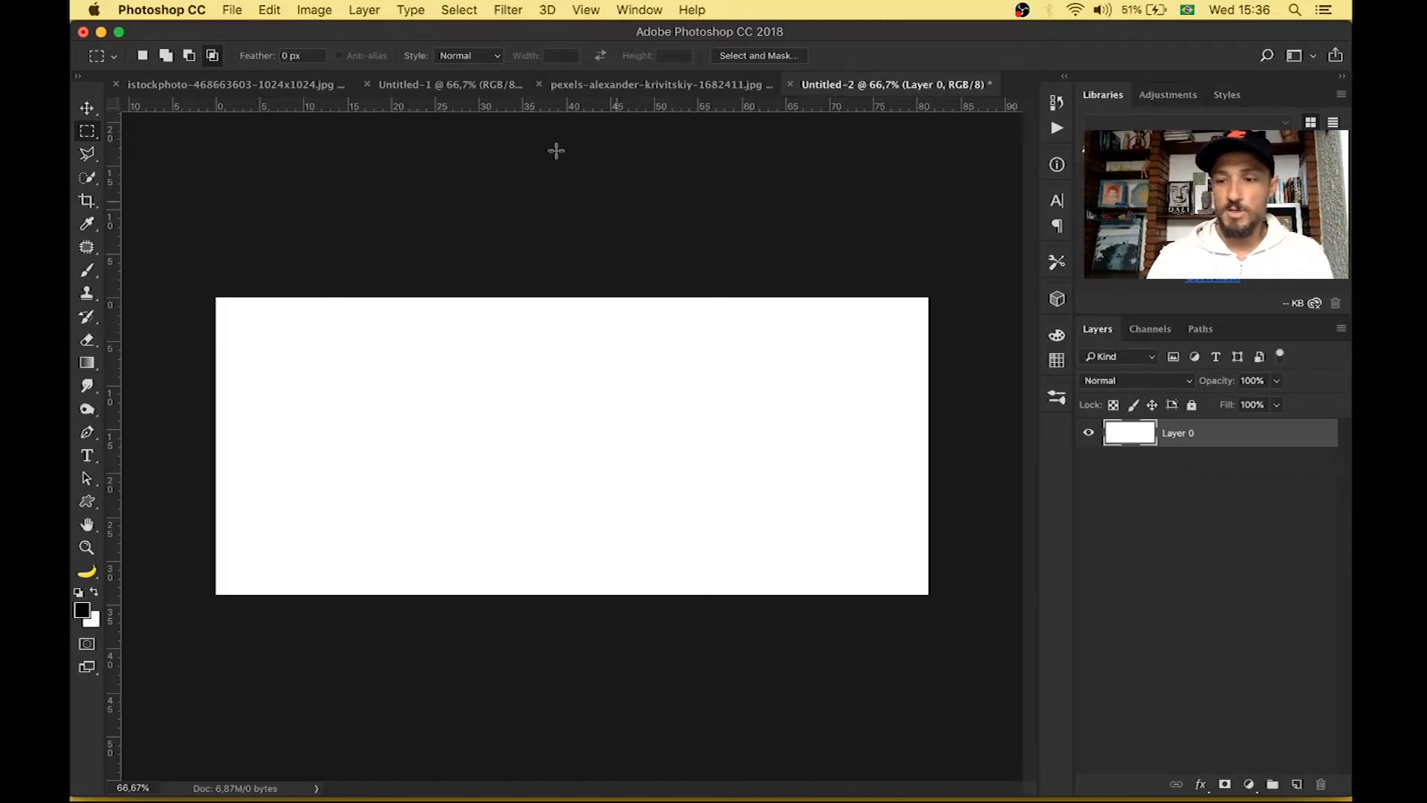
pyautogui.click(270, 10)
pyautogui.click(312, 294)
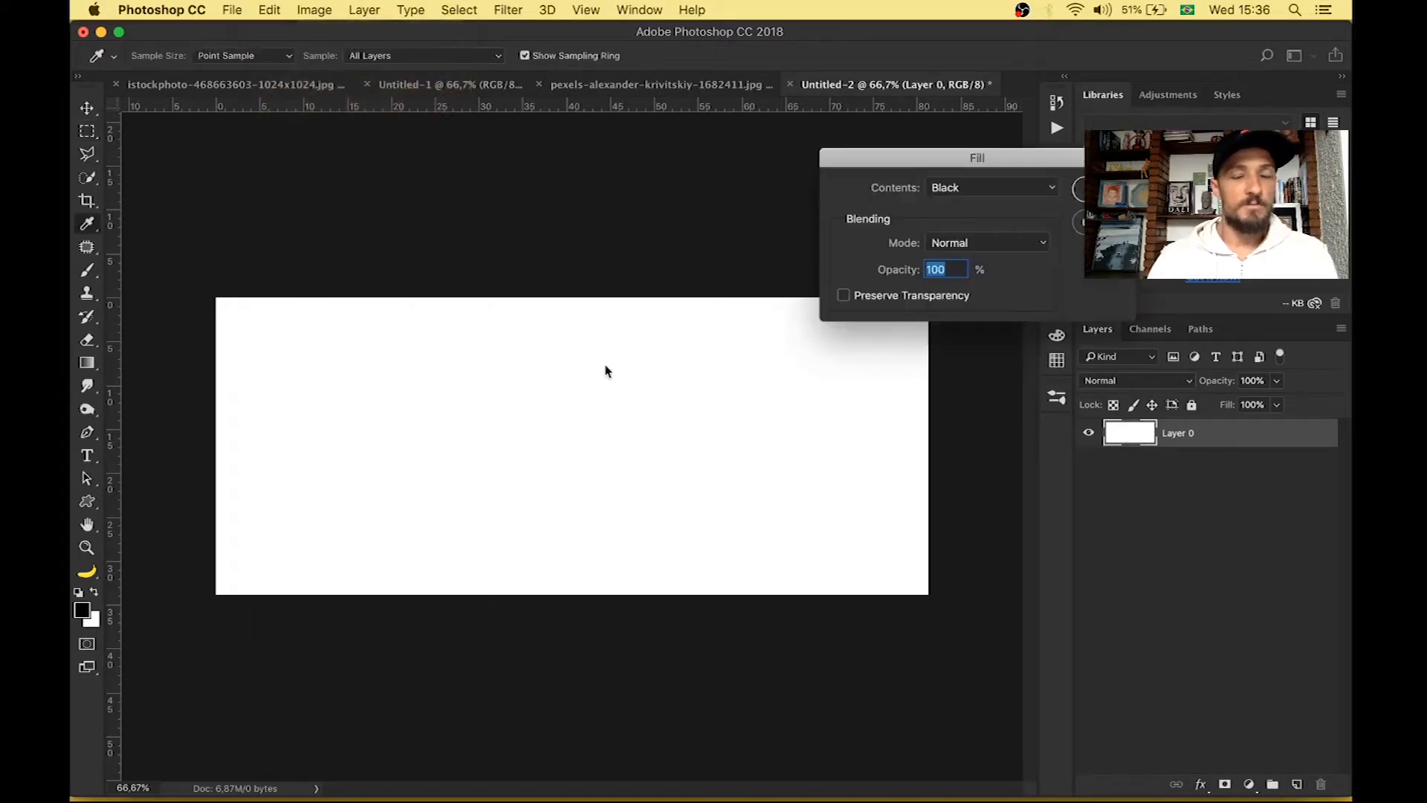
pyautogui.click(1011, 191)
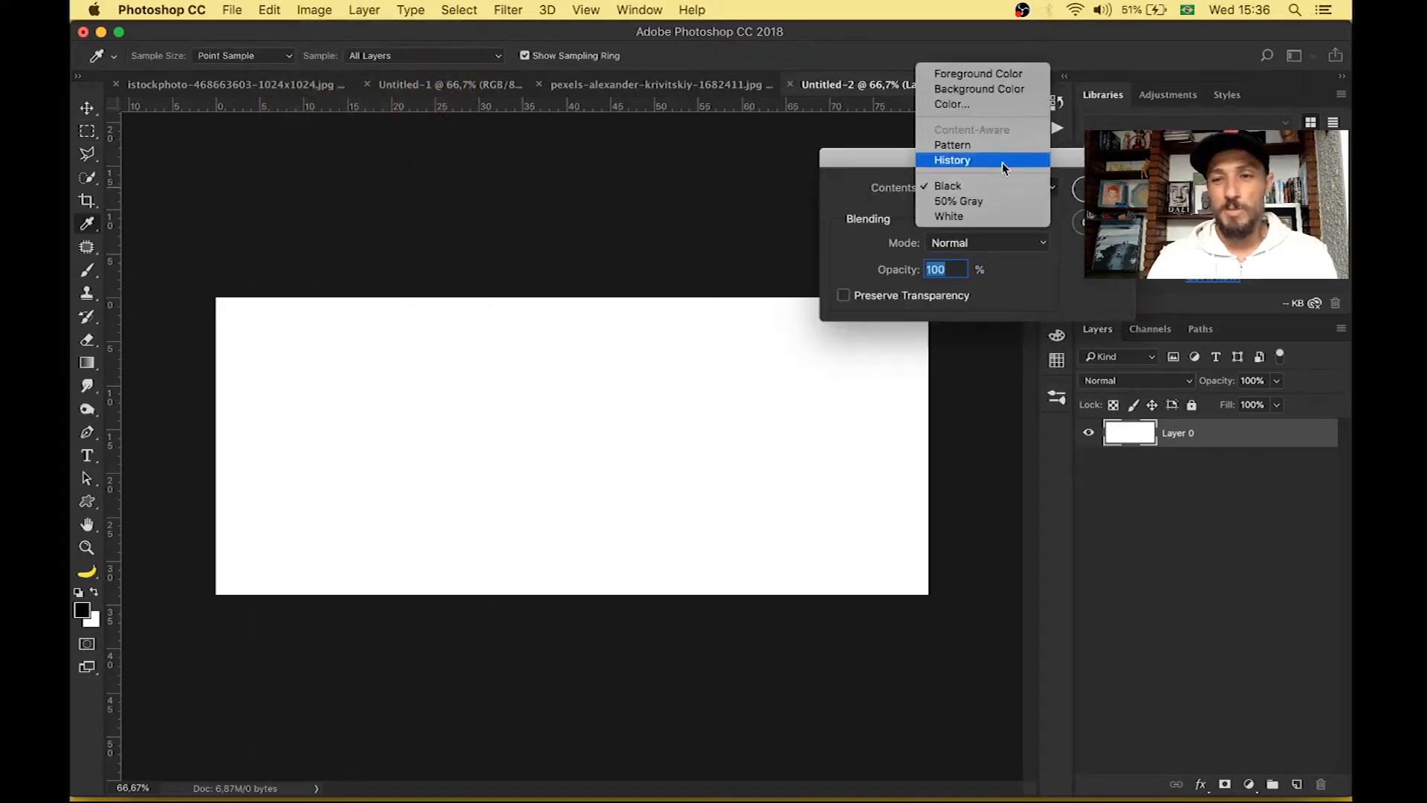
pyautogui.click(991, 104)
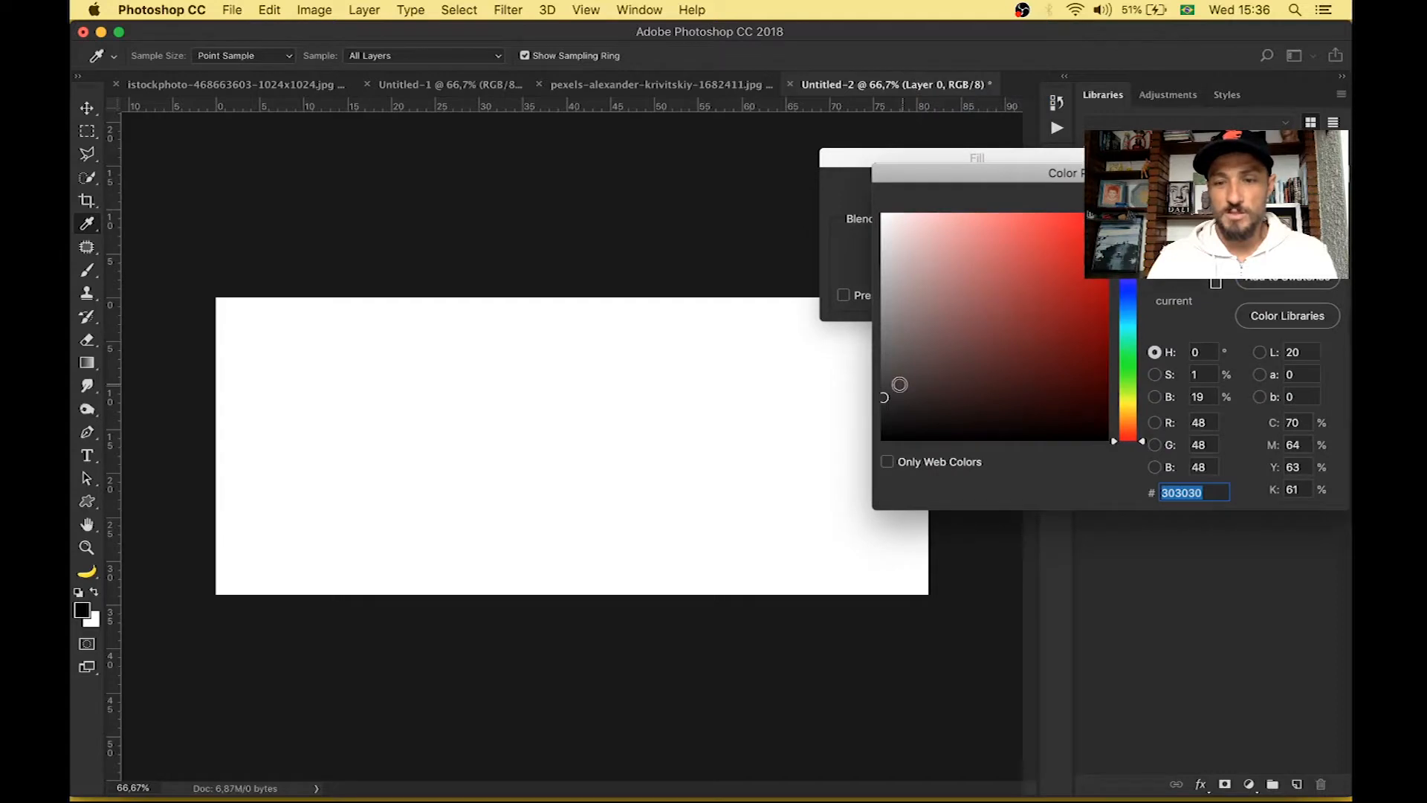
pyautogui.press('Return')
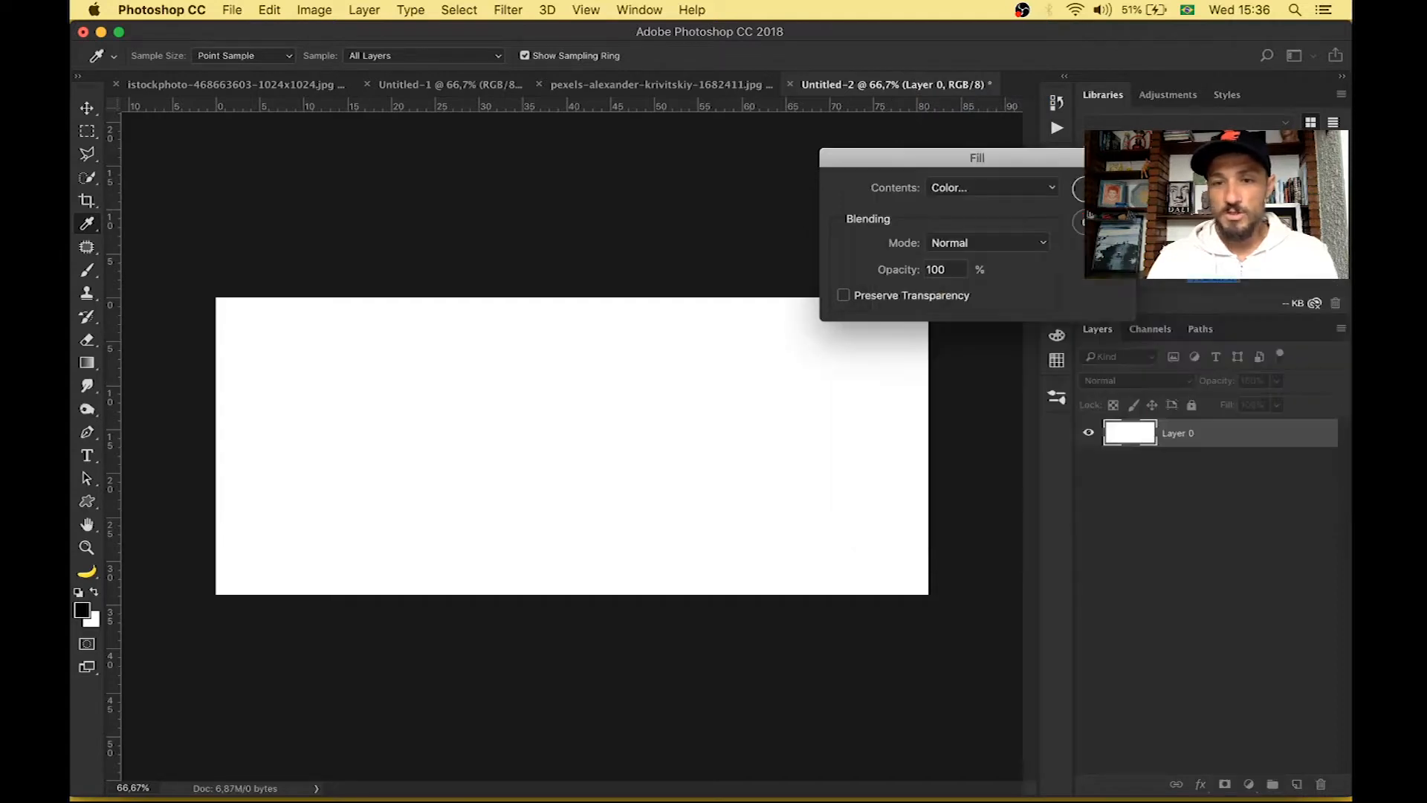
pyautogui.press('Return')
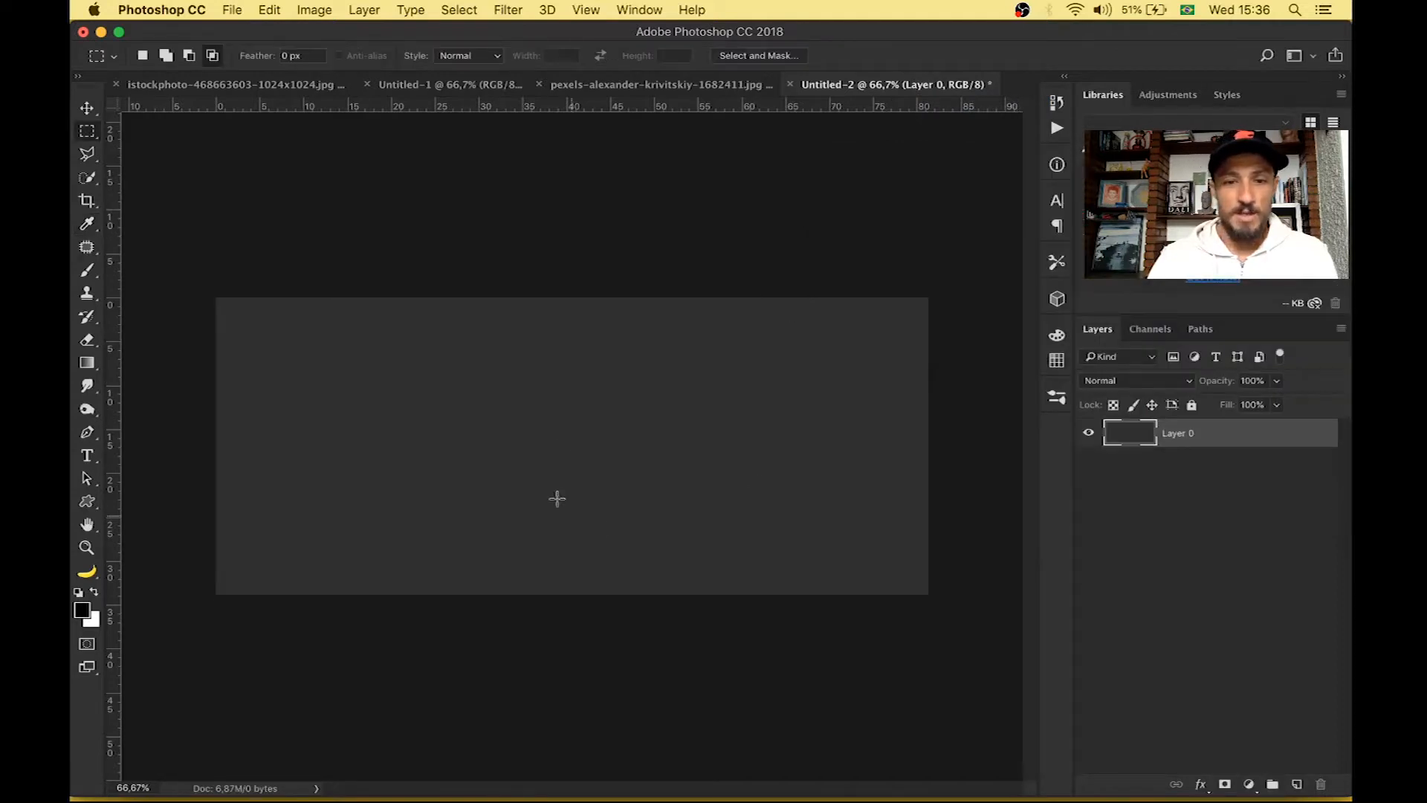
pyautogui.click(87, 107)
pyautogui.click(1273, 627)
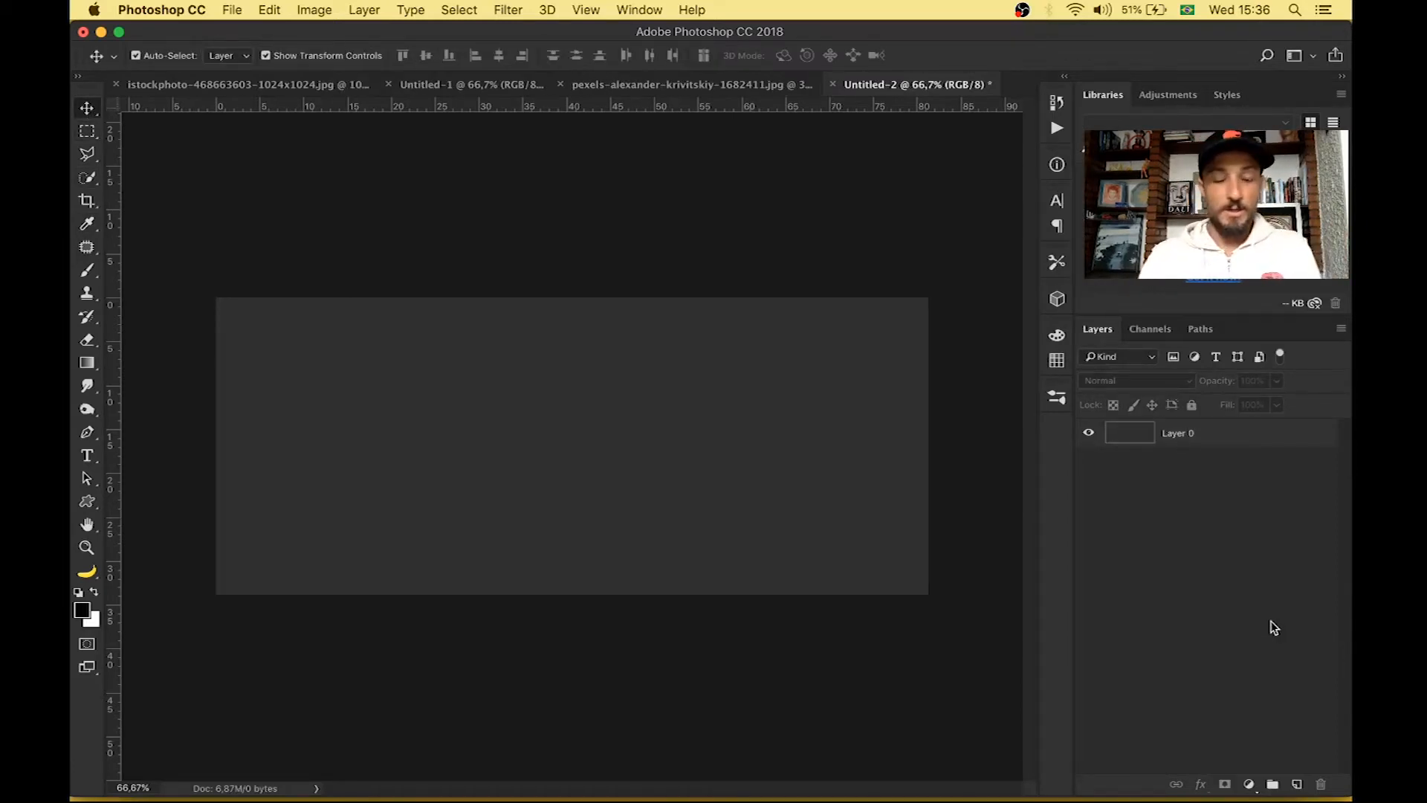
# - Switch to Chrome and filter the "textura pêlo" image results to medium size (Média)
pyautogui.press('super+Tab')
pyautogui.press('super+Tab')
pyautogui.press('super+Tab')
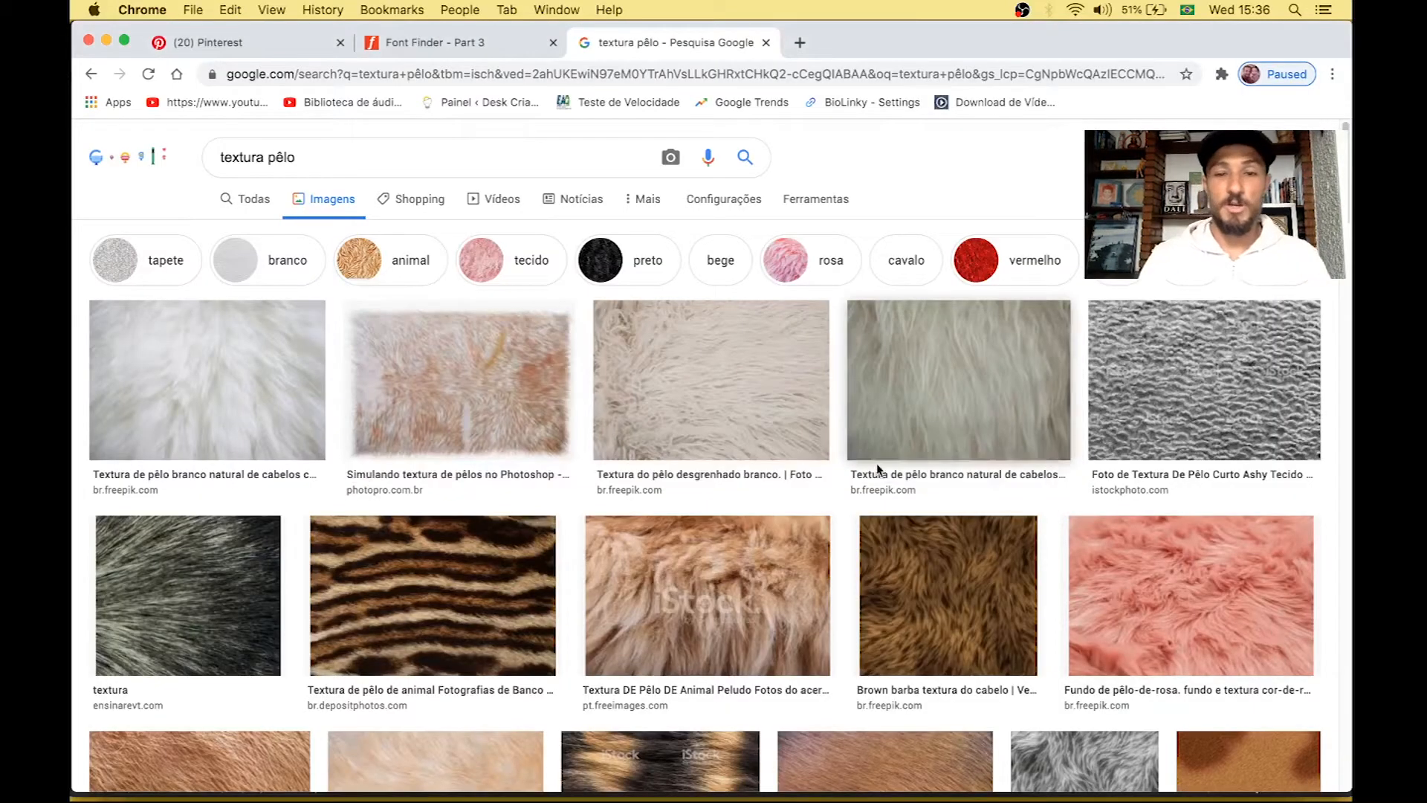
pyautogui.scroll(-1, 759, 539)
pyautogui.scroll(-1, 759, 537)
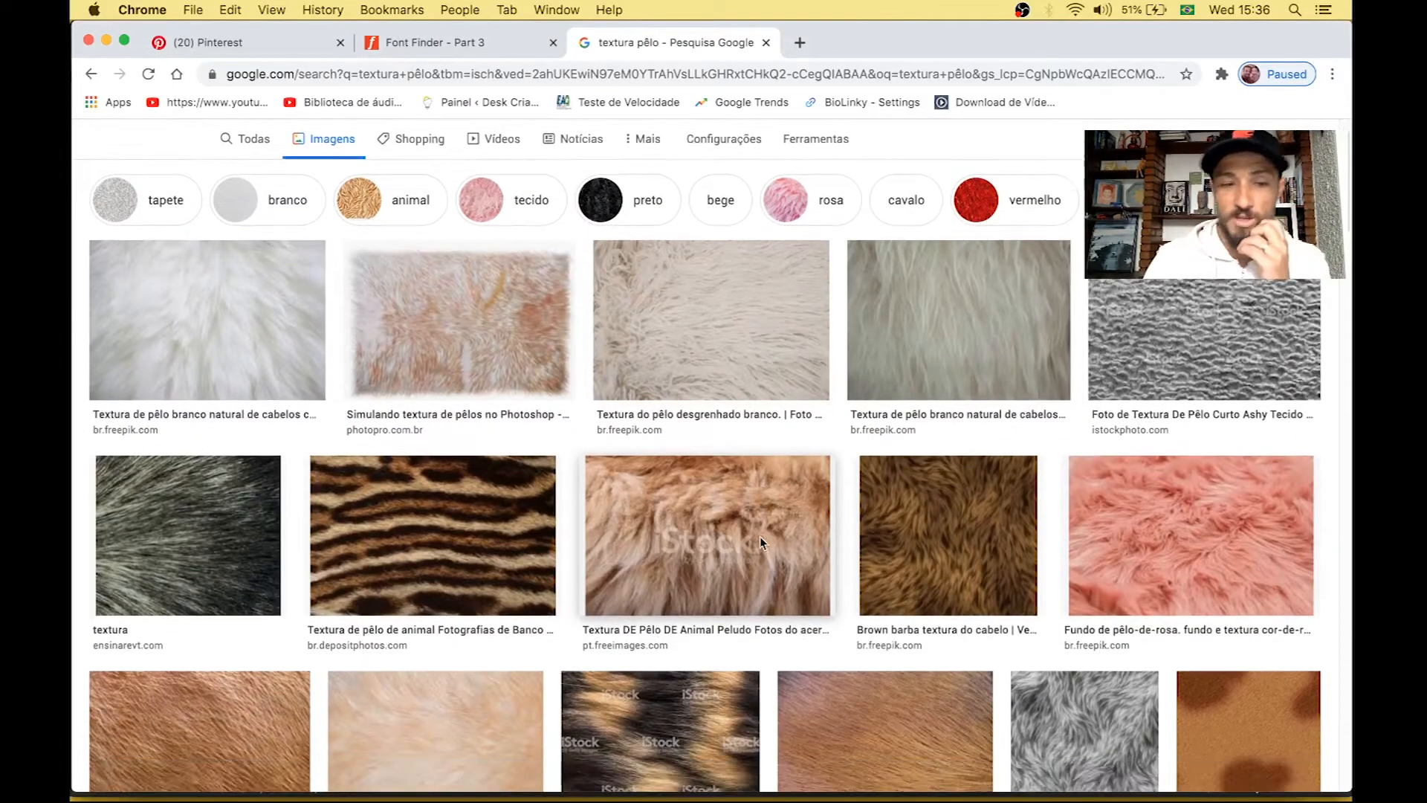
pyautogui.scroll(2, 748, 516)
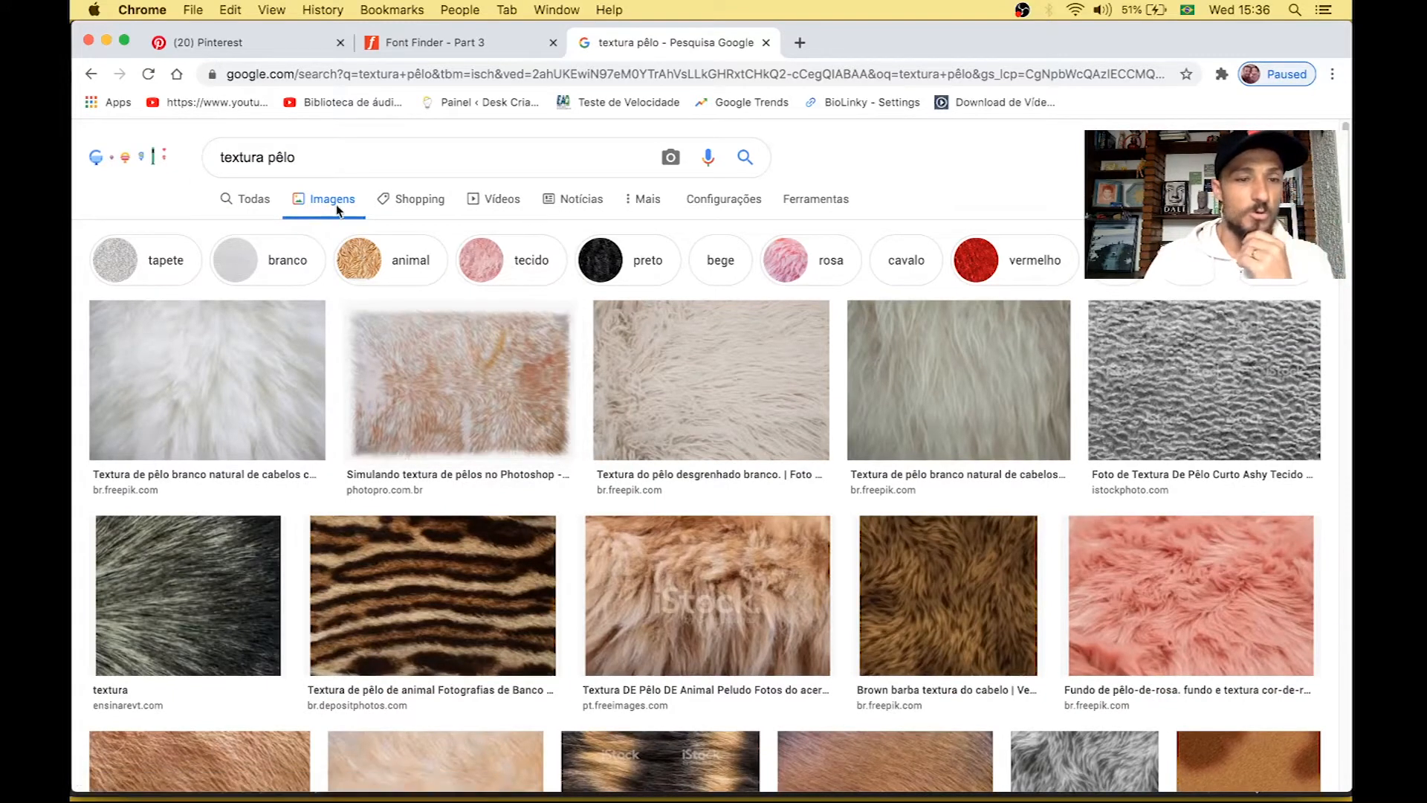
pyautogui.click(815, 199)
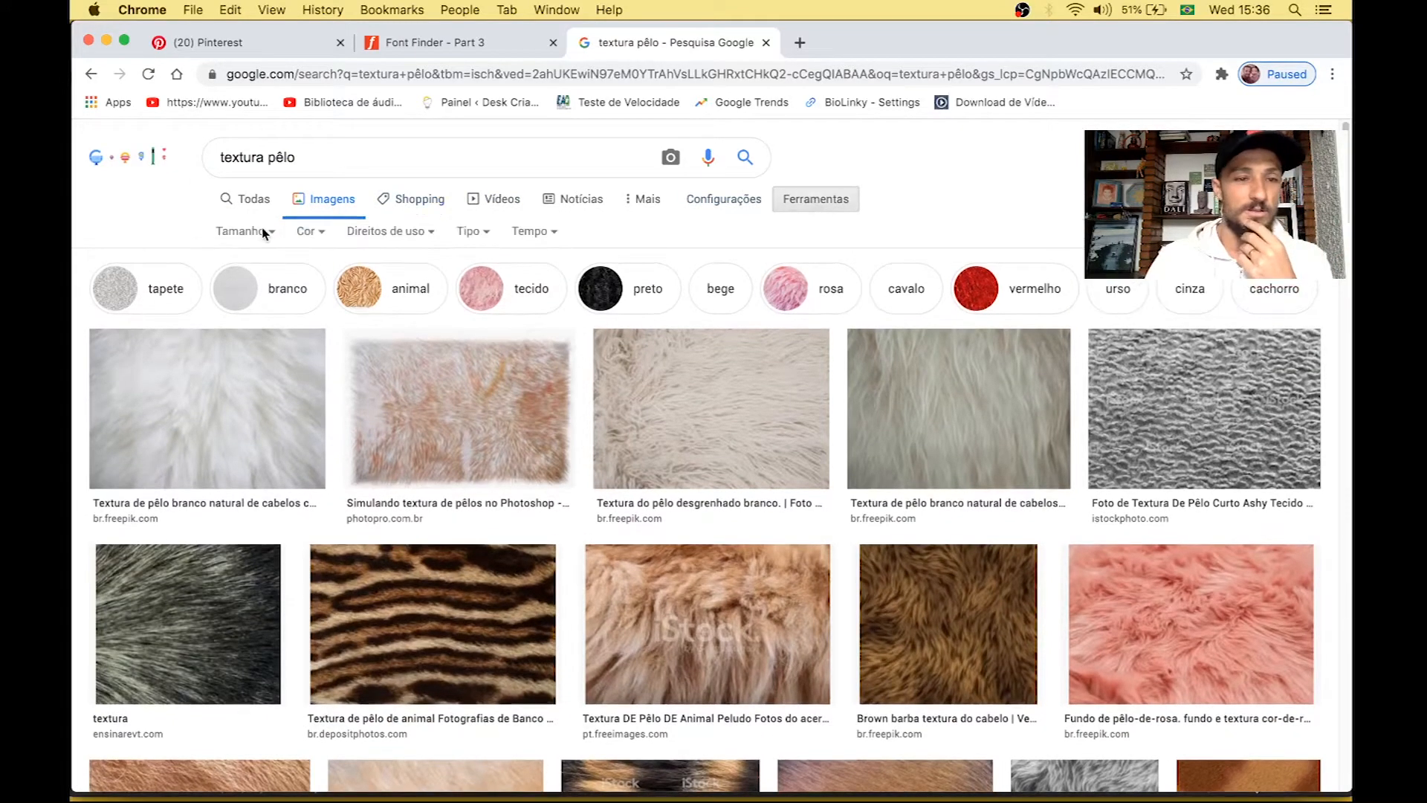
pyautogui.click(243, 232)
pyautogui.click(252, 318)
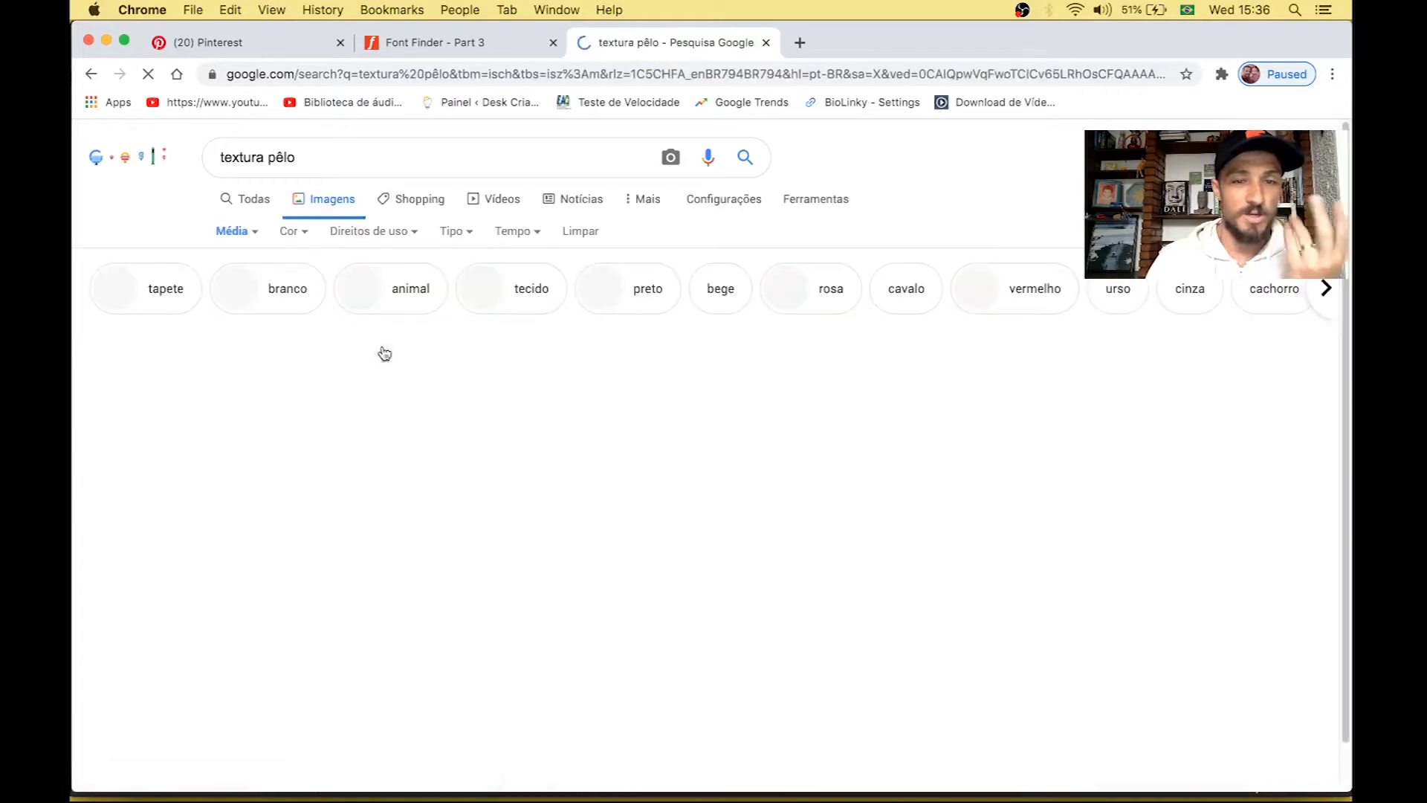
# - Browse the fur texture results and open the preview of the gray fur image "Animais cinzento da textura do cabelo"
pyautogui.scroll(-1, 671, 400)
pyautogui.scroll(-5, 672, 395)
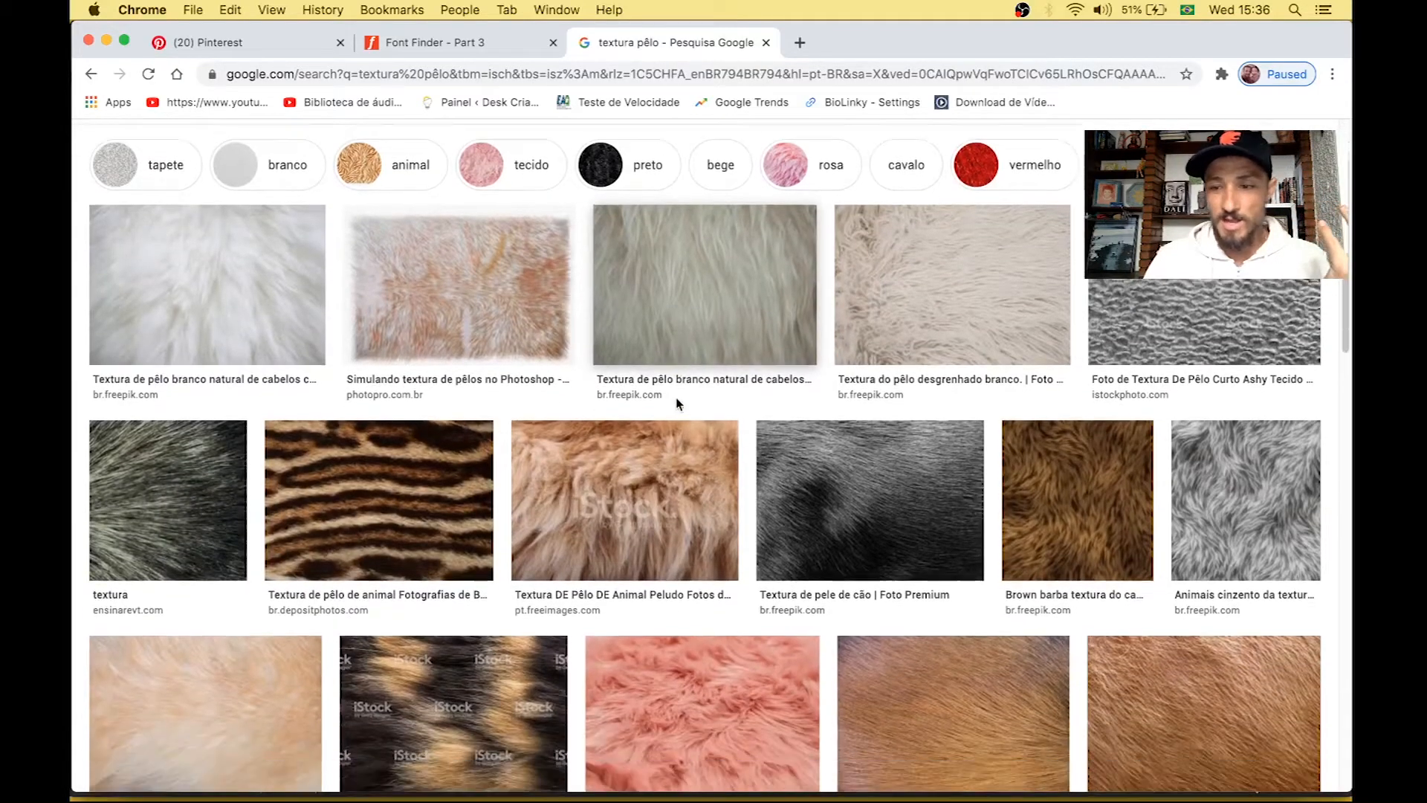
pyautogui.scroll(-4, 677, 402)
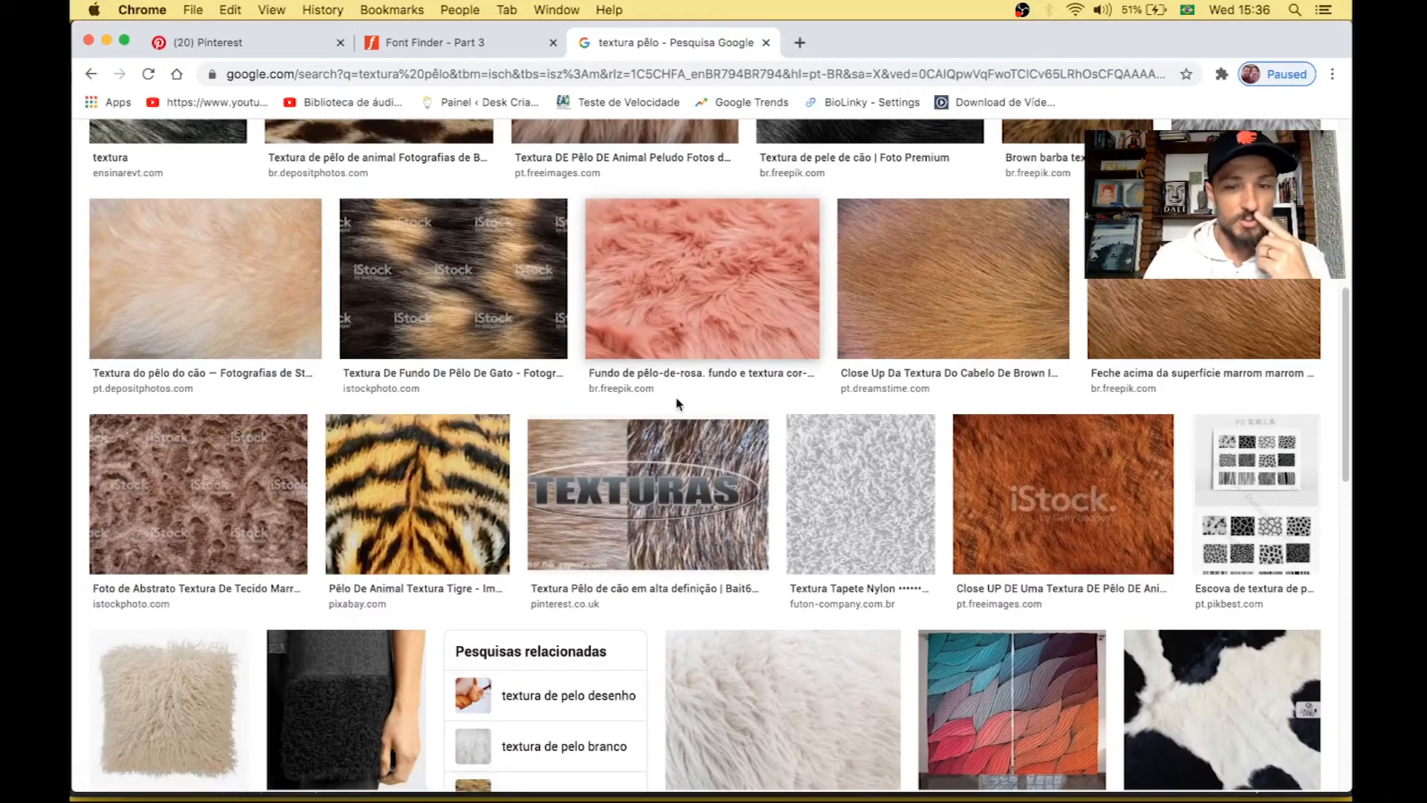
pyautogui.scroll(-5, 677, 403)
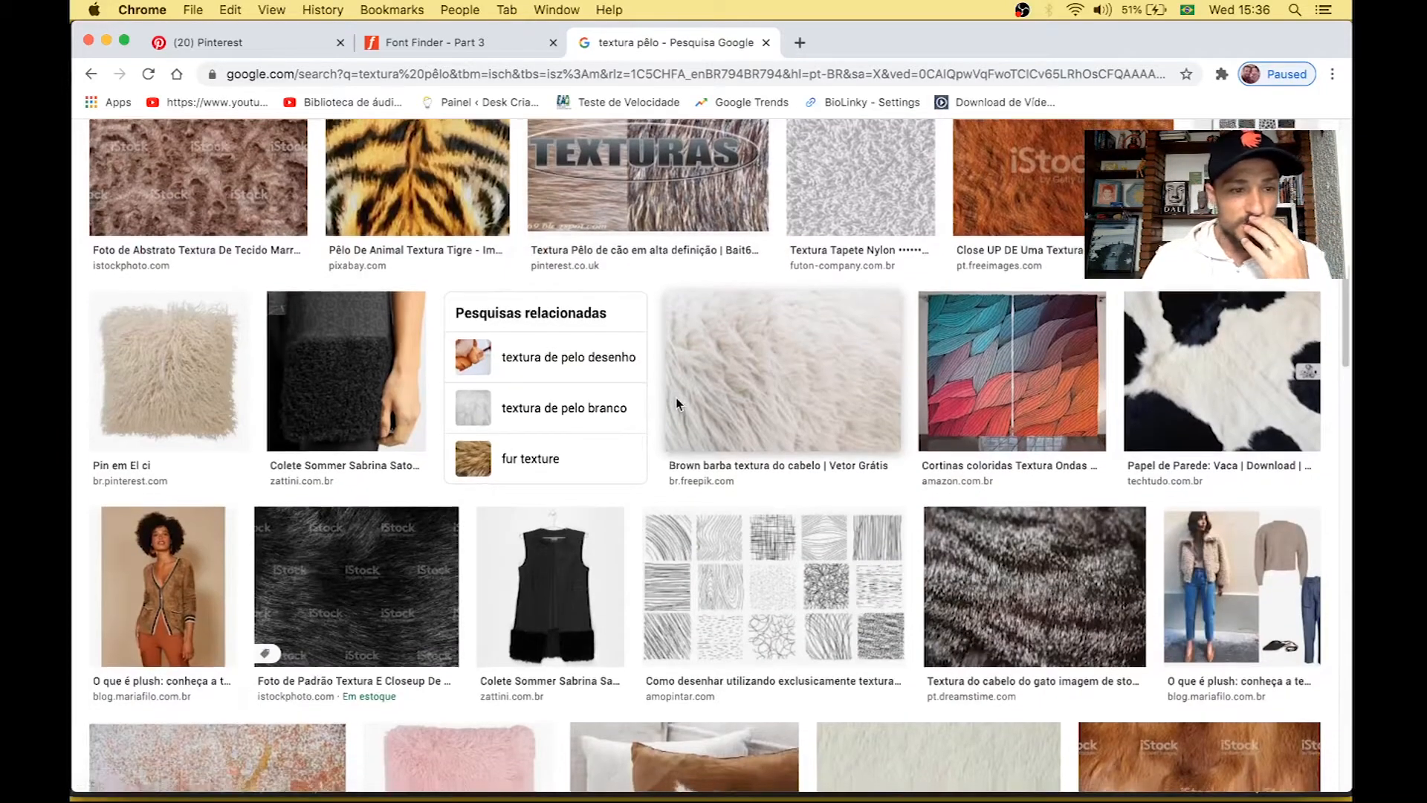
pyautogui.scroll(-7, 677, 403)
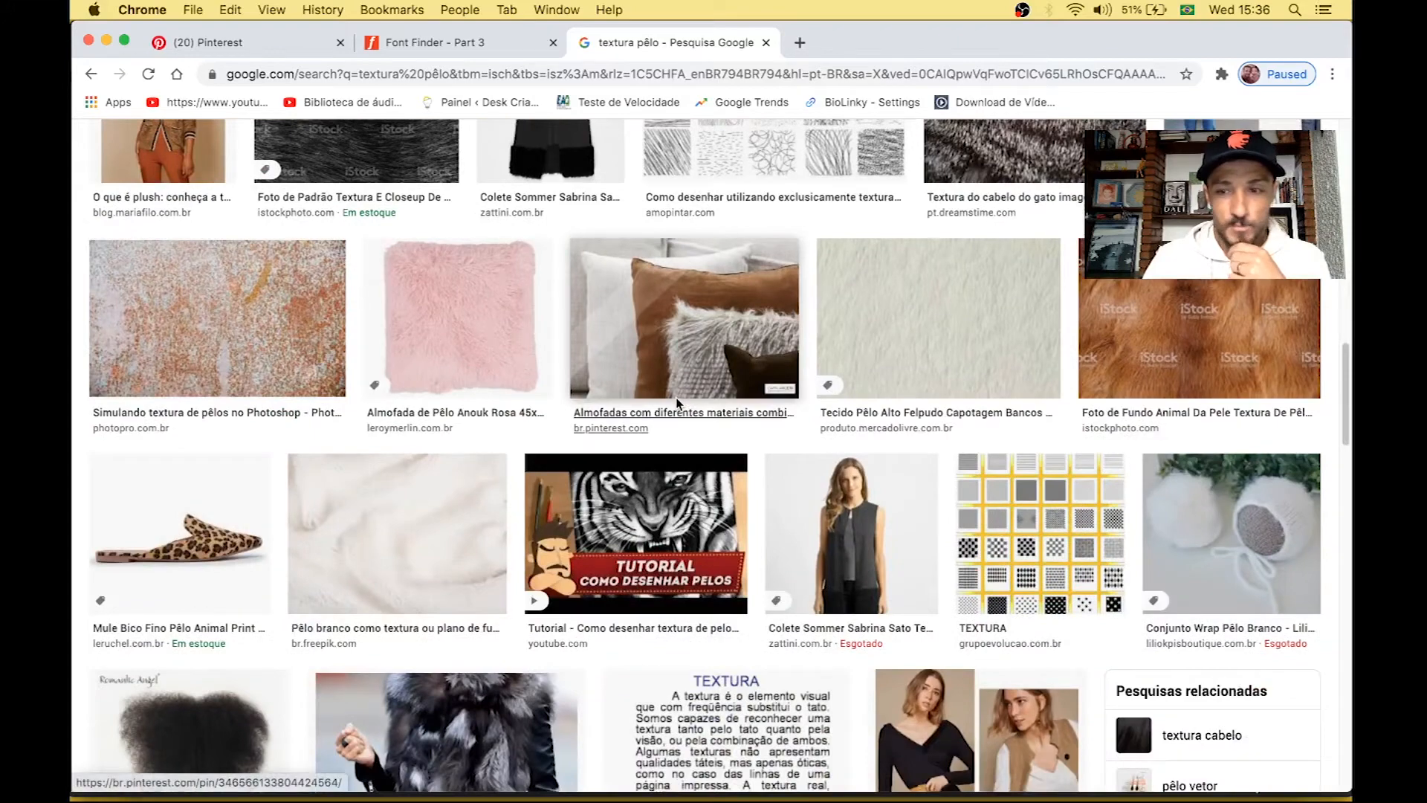
pyautogui.scroll(-12, 676, 404)
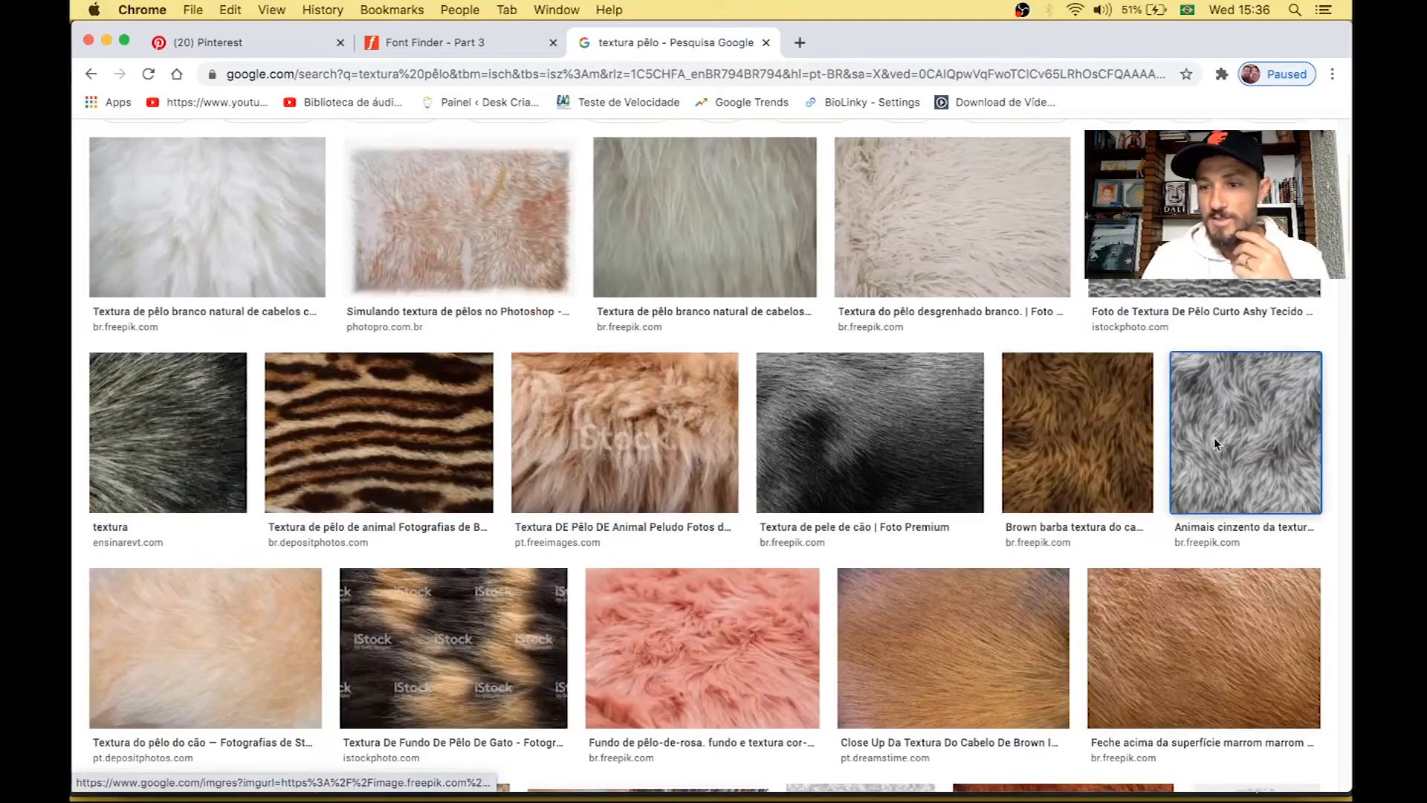
pyautogui.click(1215, 443)
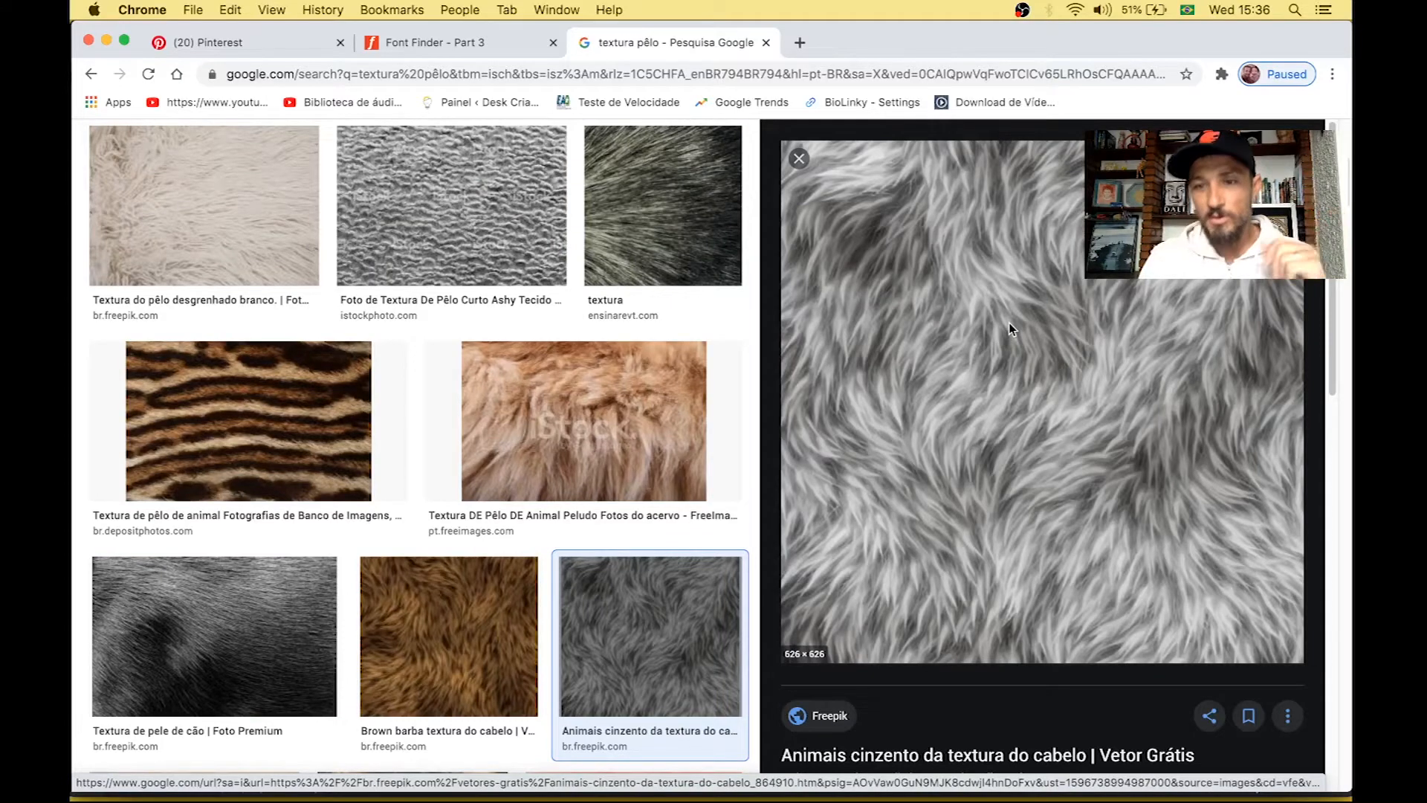
pyautogui.scroll(3, 725, 405)
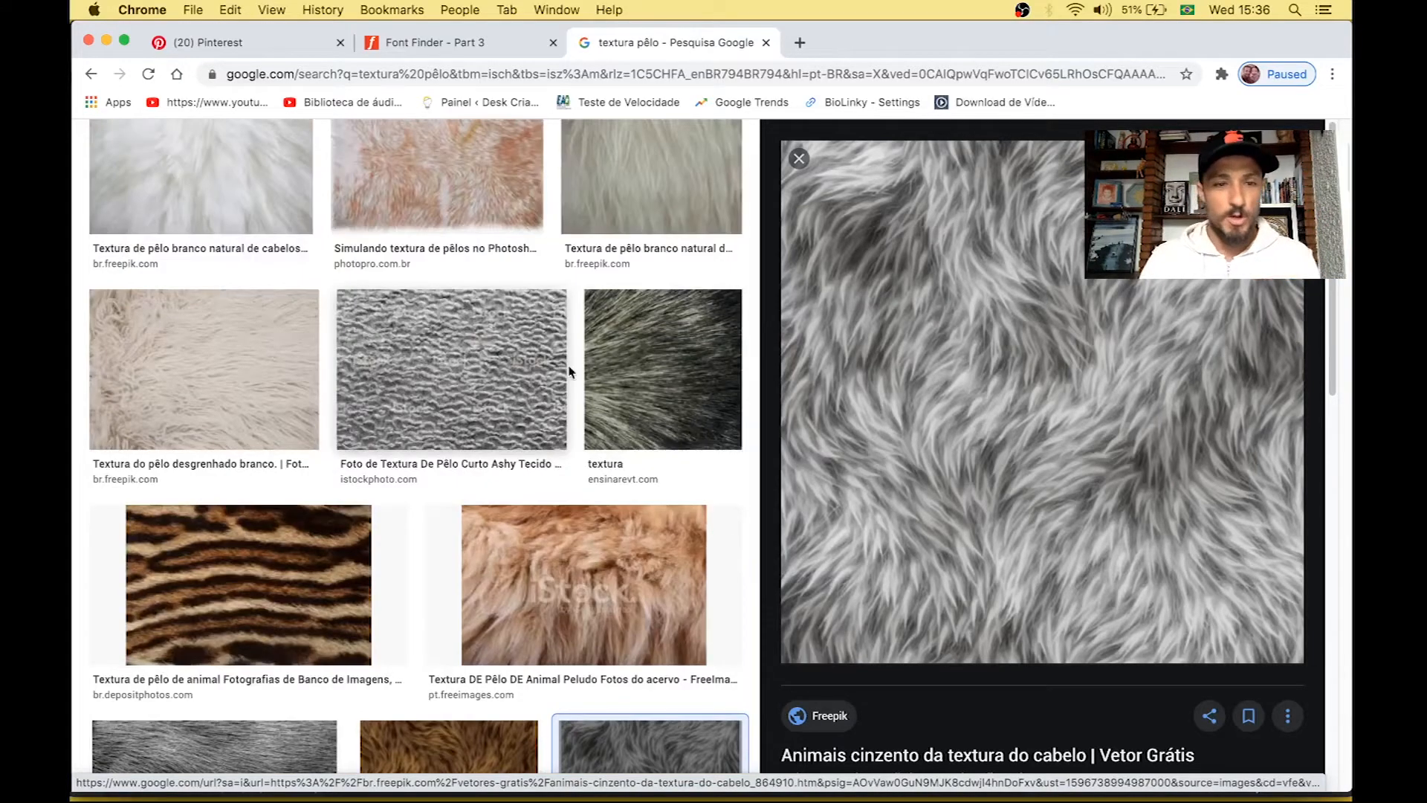
pyautogui.scroll(3, 592, 351)
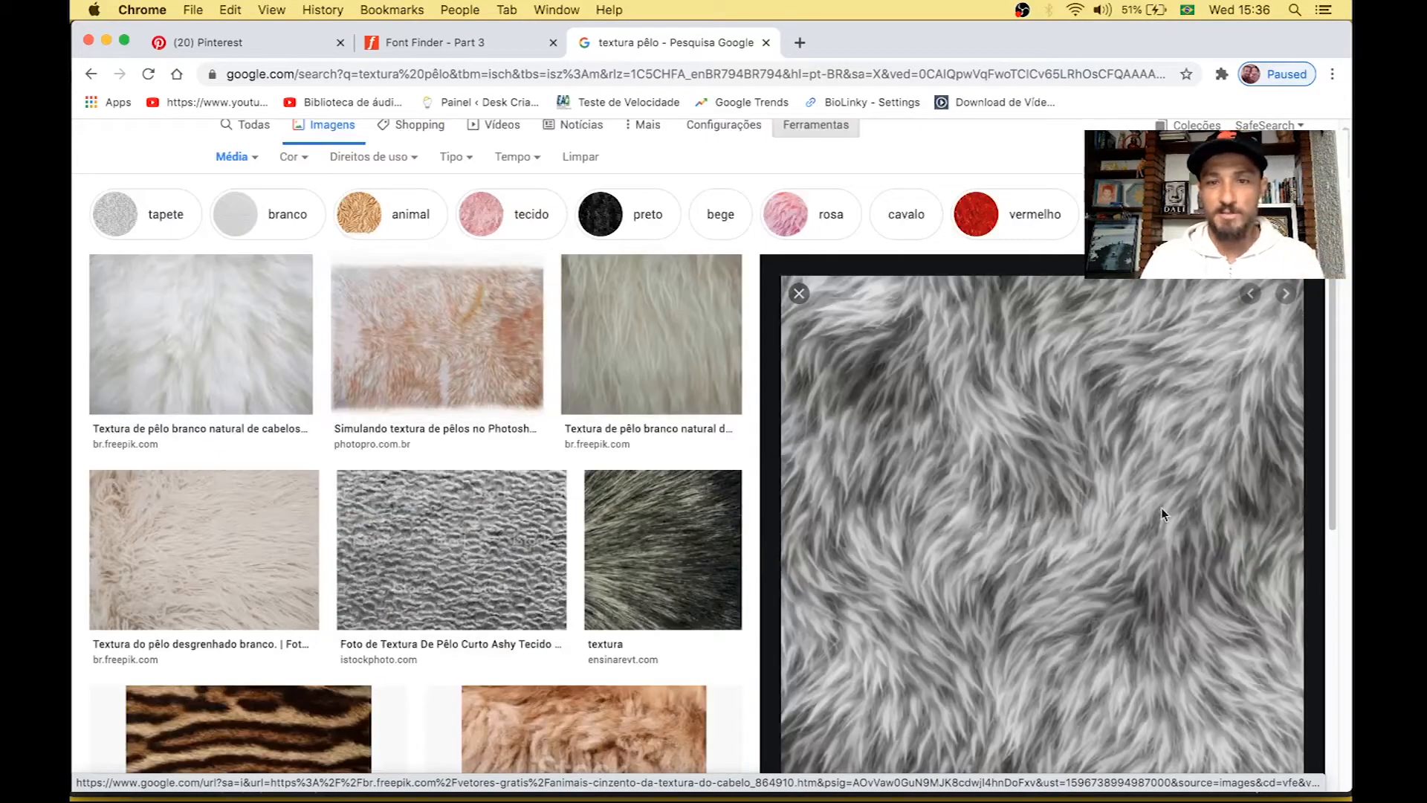
# - Place the gray fur image into the Untitled-2 document in Photoshop and move it to the left part of the canvas
pyautogui.press('F11')
pyautogui.moveTo(828, 344); pyautogui.dragTo(536, 454)
pyautogui.press('super+Tab')
pyautogui.click(721, 55)
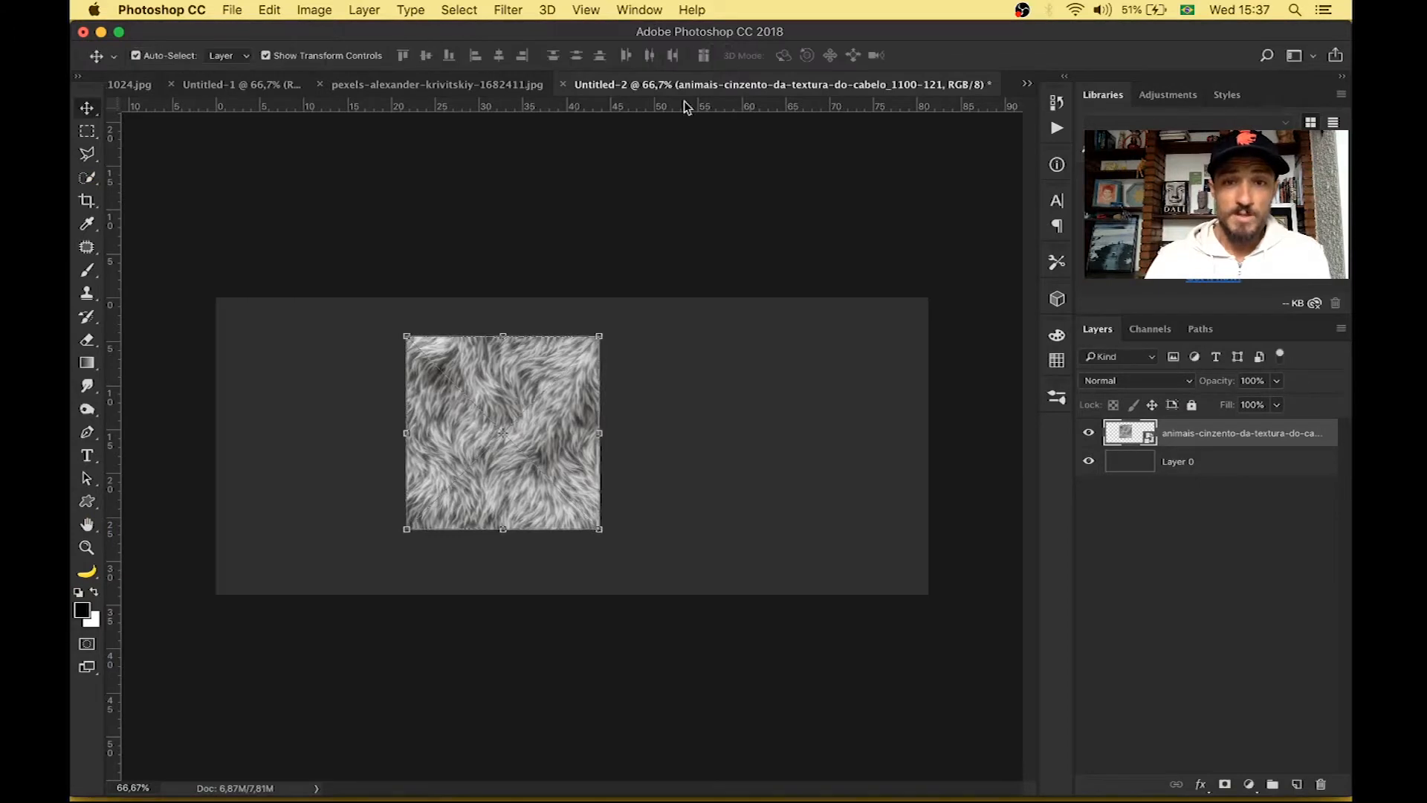
pyautogui.moveTo(595, 413); pyautogui.dragTo(436, 413)
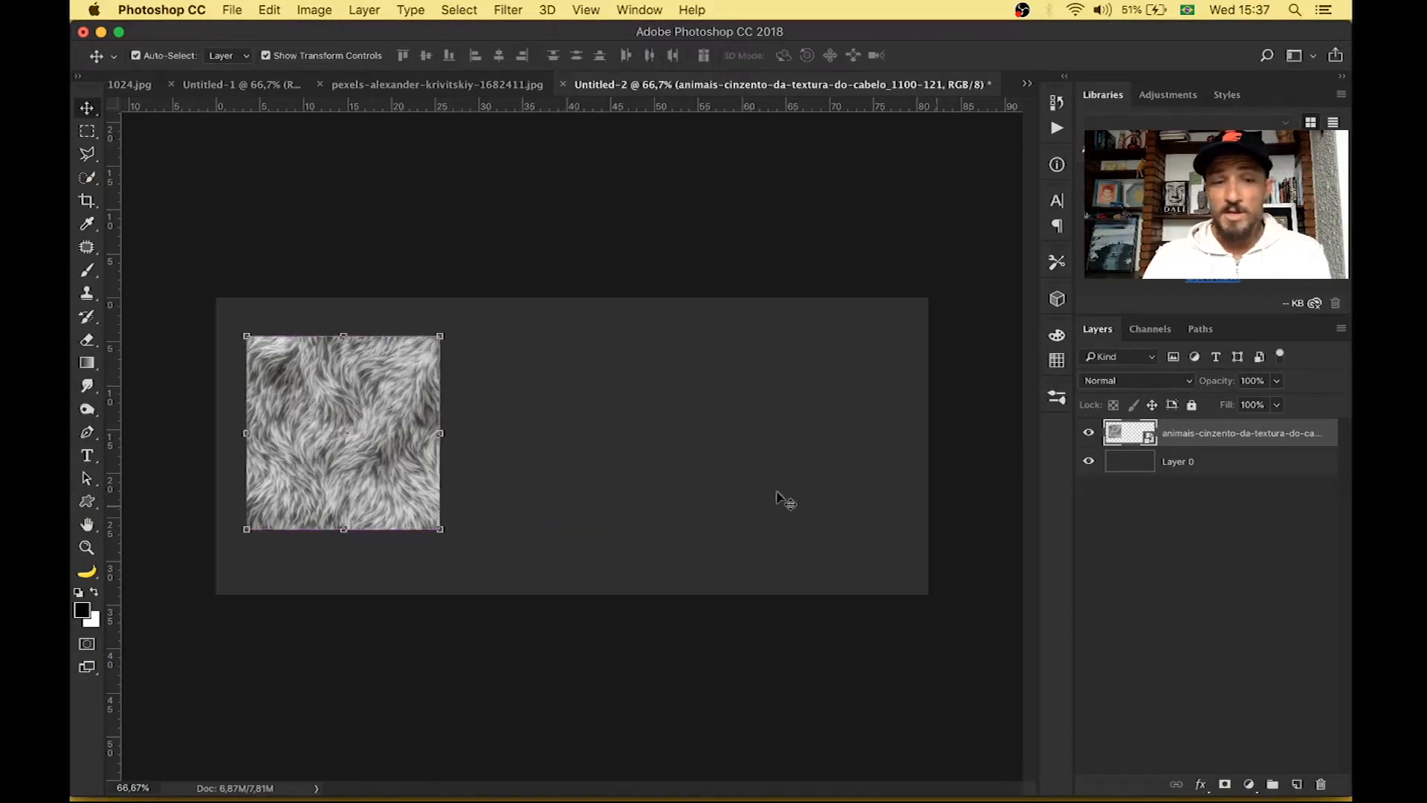
# - Add the letter C as a text layer beside the fur texture, in Arial Rounded MT Bold
pyautogui.click(87, 455)
pyautogui.click(554, 455)
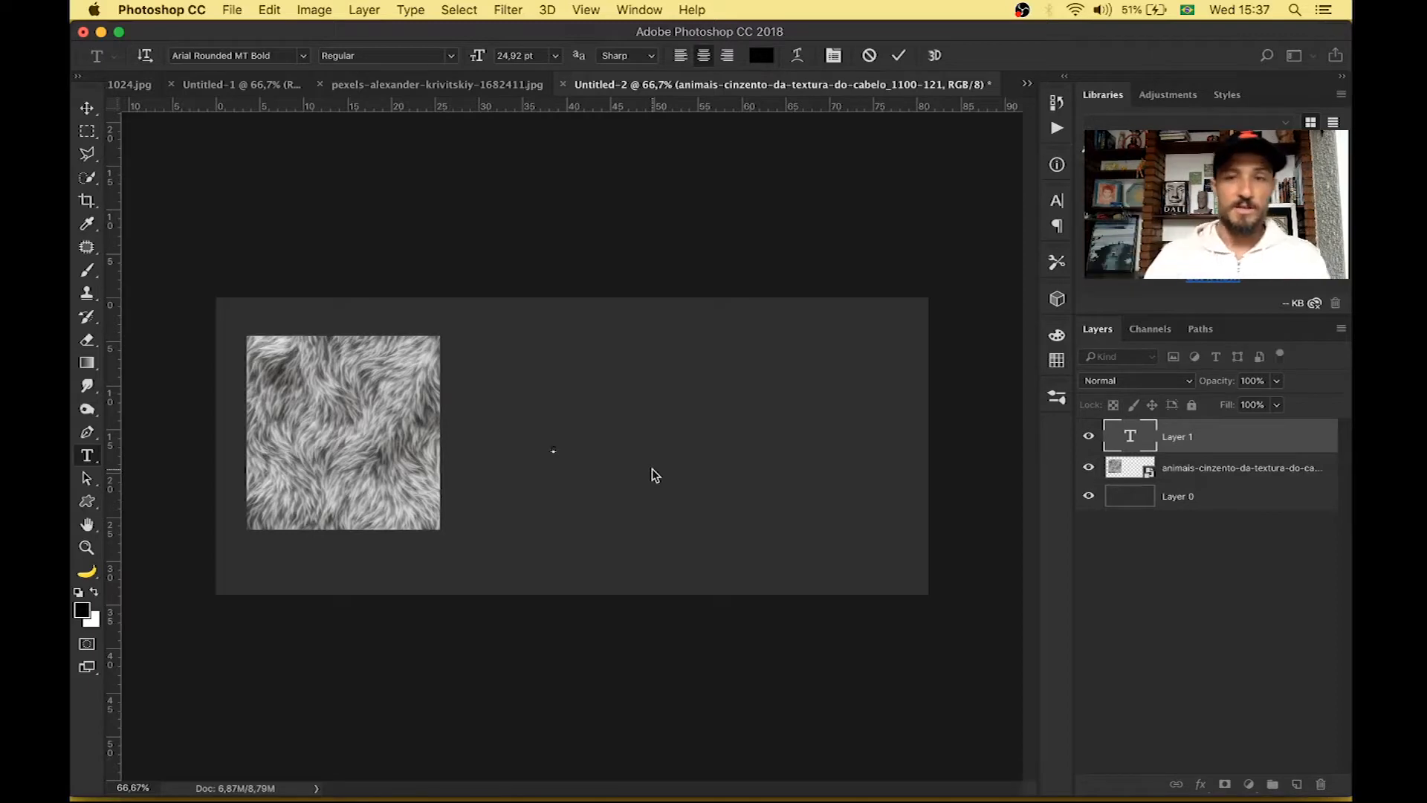
pyautogui.write('c')
pyautogui.click(899, 55)
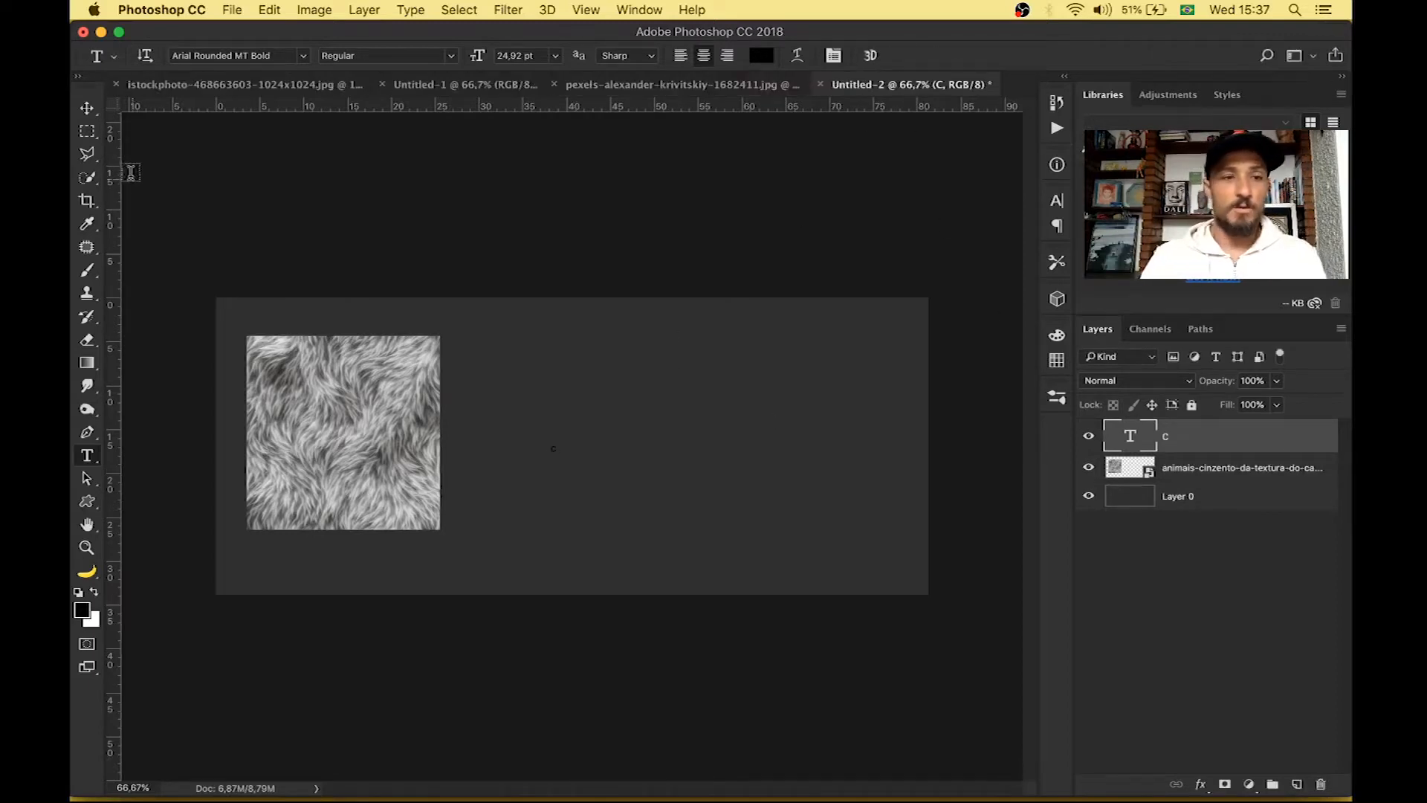
# - Scale the letter C up proportionally to about 3603% so it nearly fills the canvas height
pyautogui.click(88, 106)
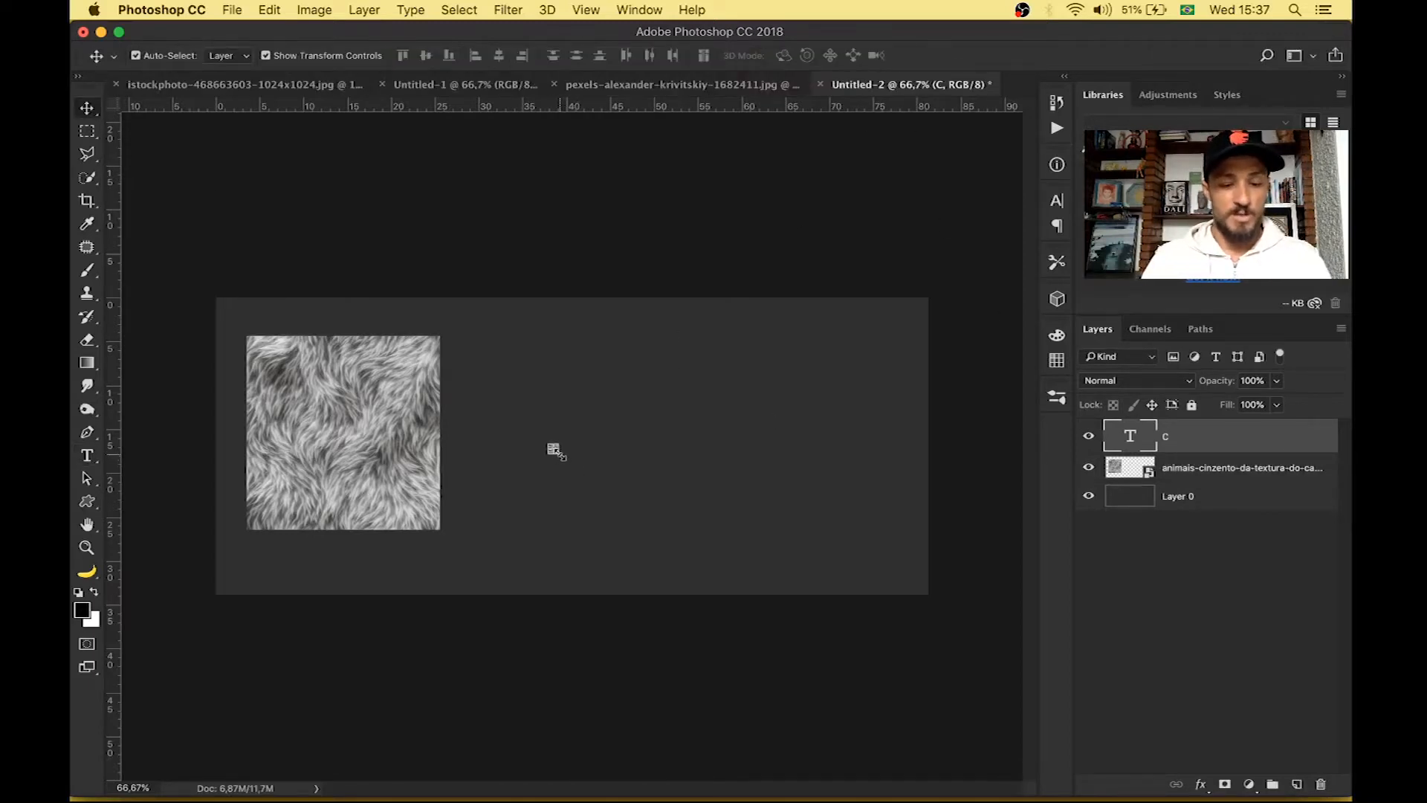
pyautogui.press('super+t')
pyautogui.moveTo(559, 455); pyautogui.dragTo(718, 558)
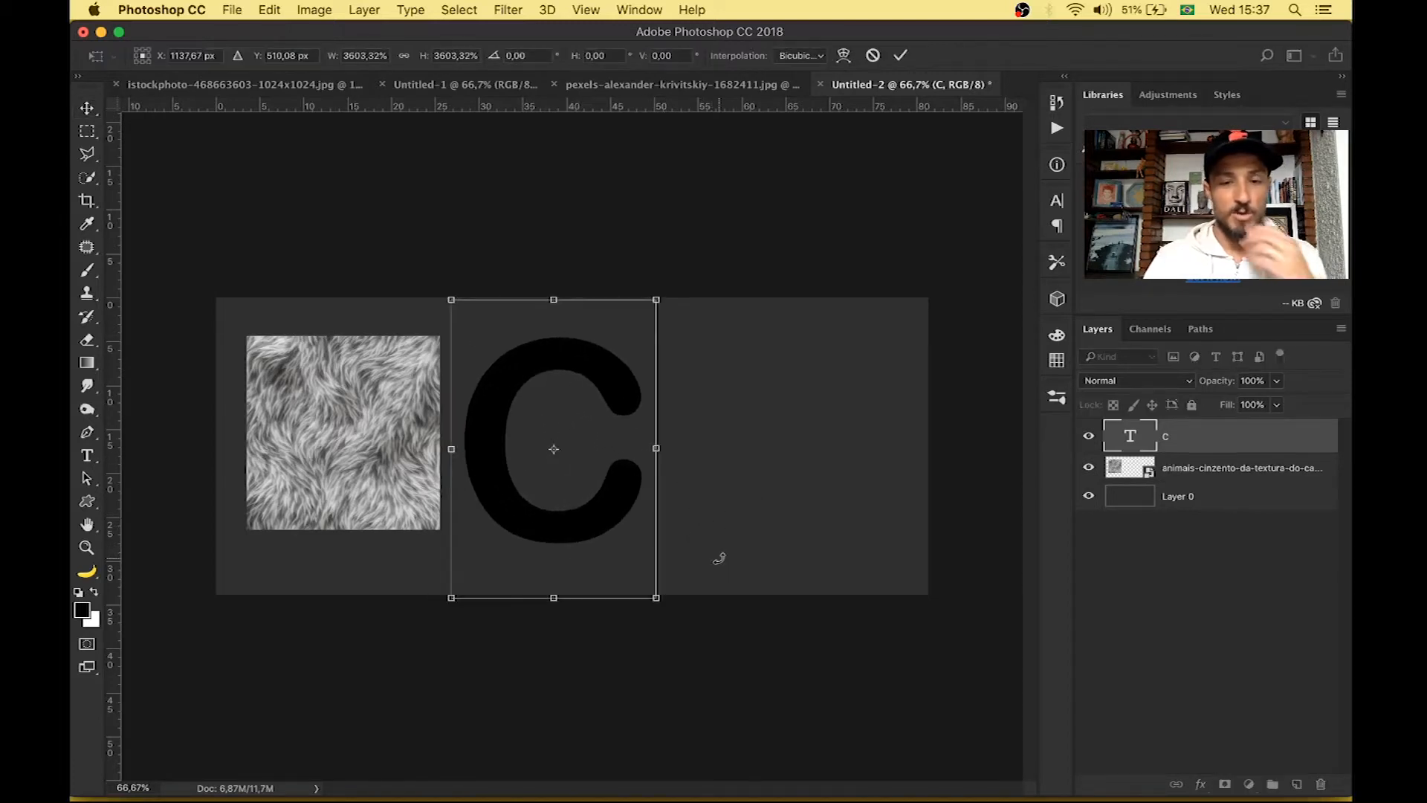
pyautogui.click(901, 55)
# - Check the font and the available font styles of the letter C
pyautogui.click(87, 457)
pyautogui.moveTo(494, 423); pyautogui.dragTo(634, 438)
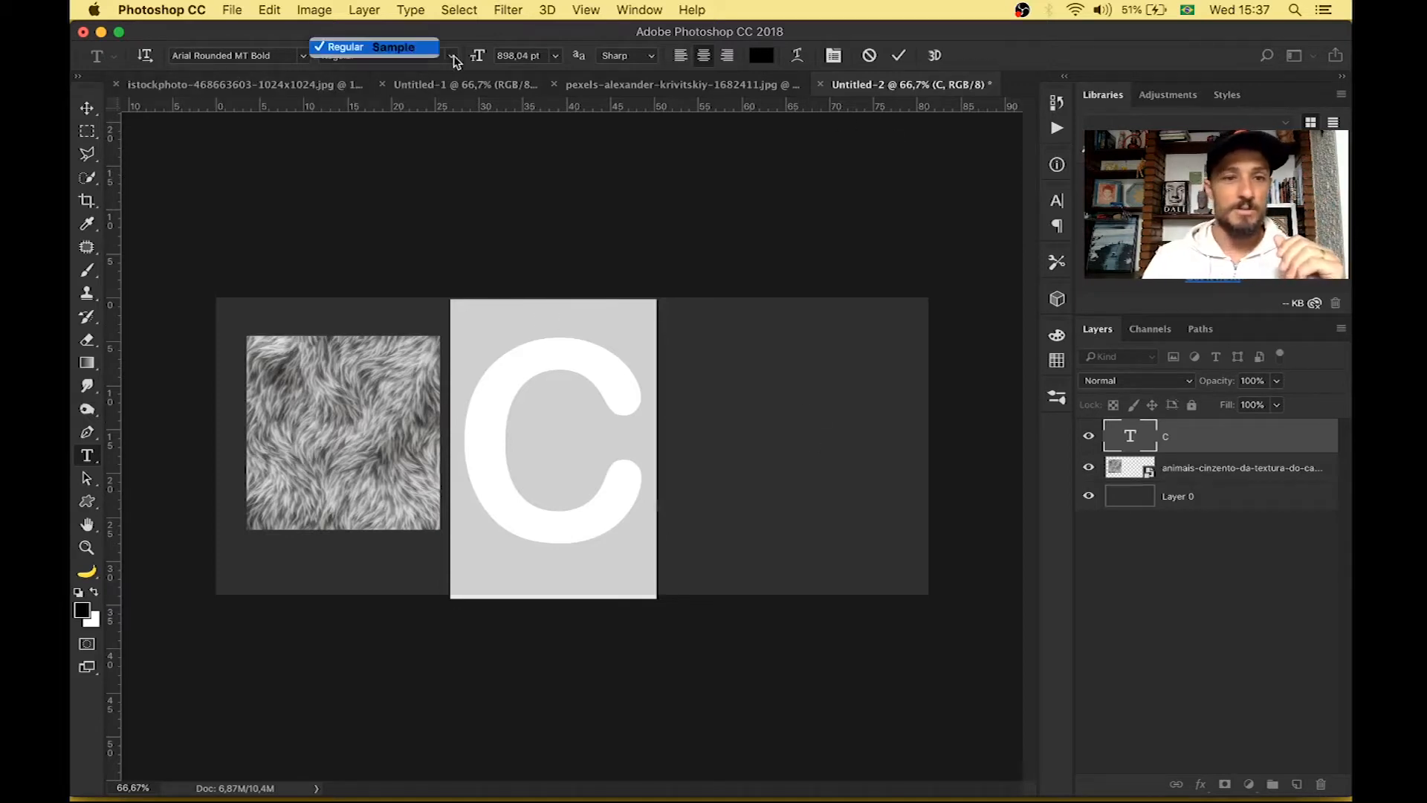
pyautogui.click(898, 56)
# - Move the letter C slightly to the right, farther from the fur texture, and deselect it
pyautogui.click(87, 108)
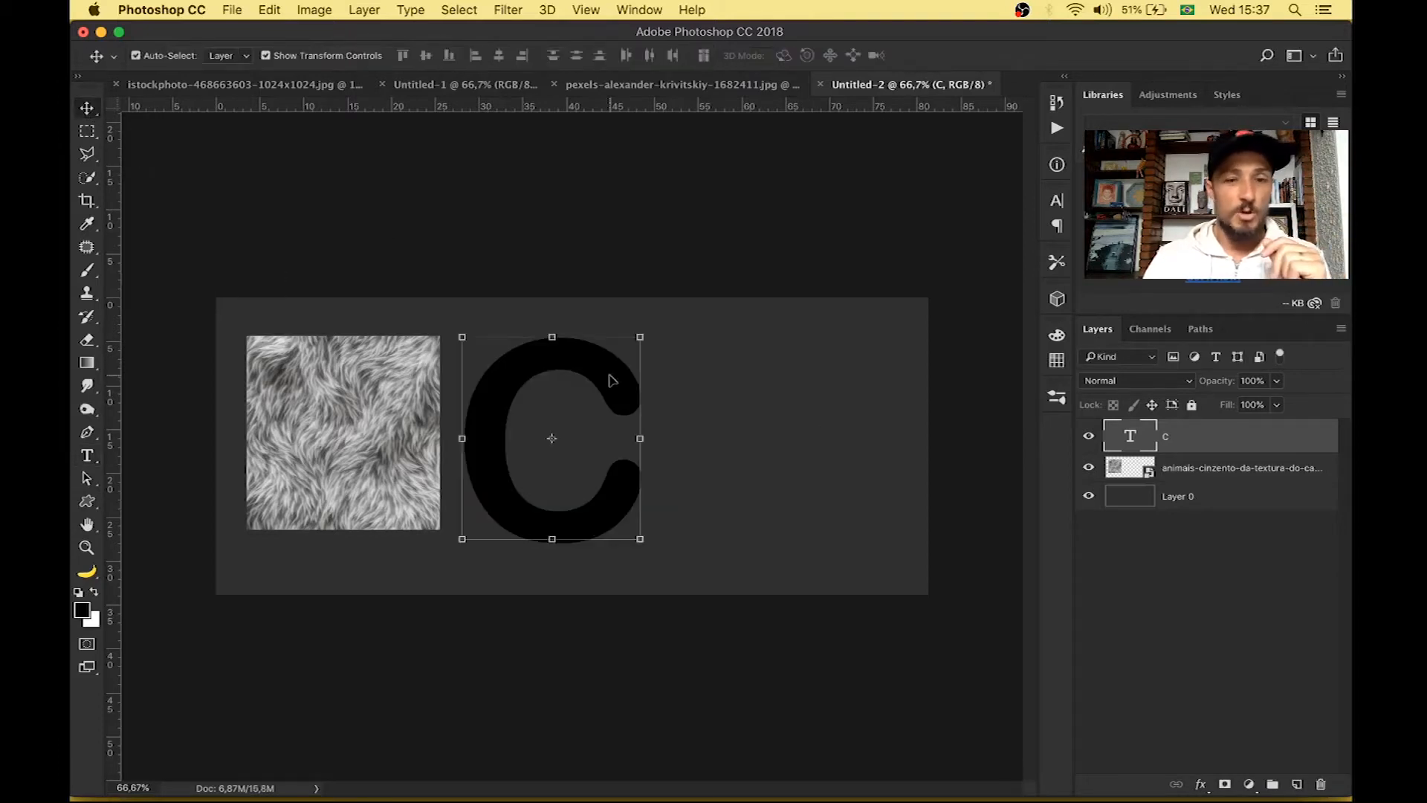
pyautogui.moveTo(632, 385); pyautogui.dragTo(658, 384)
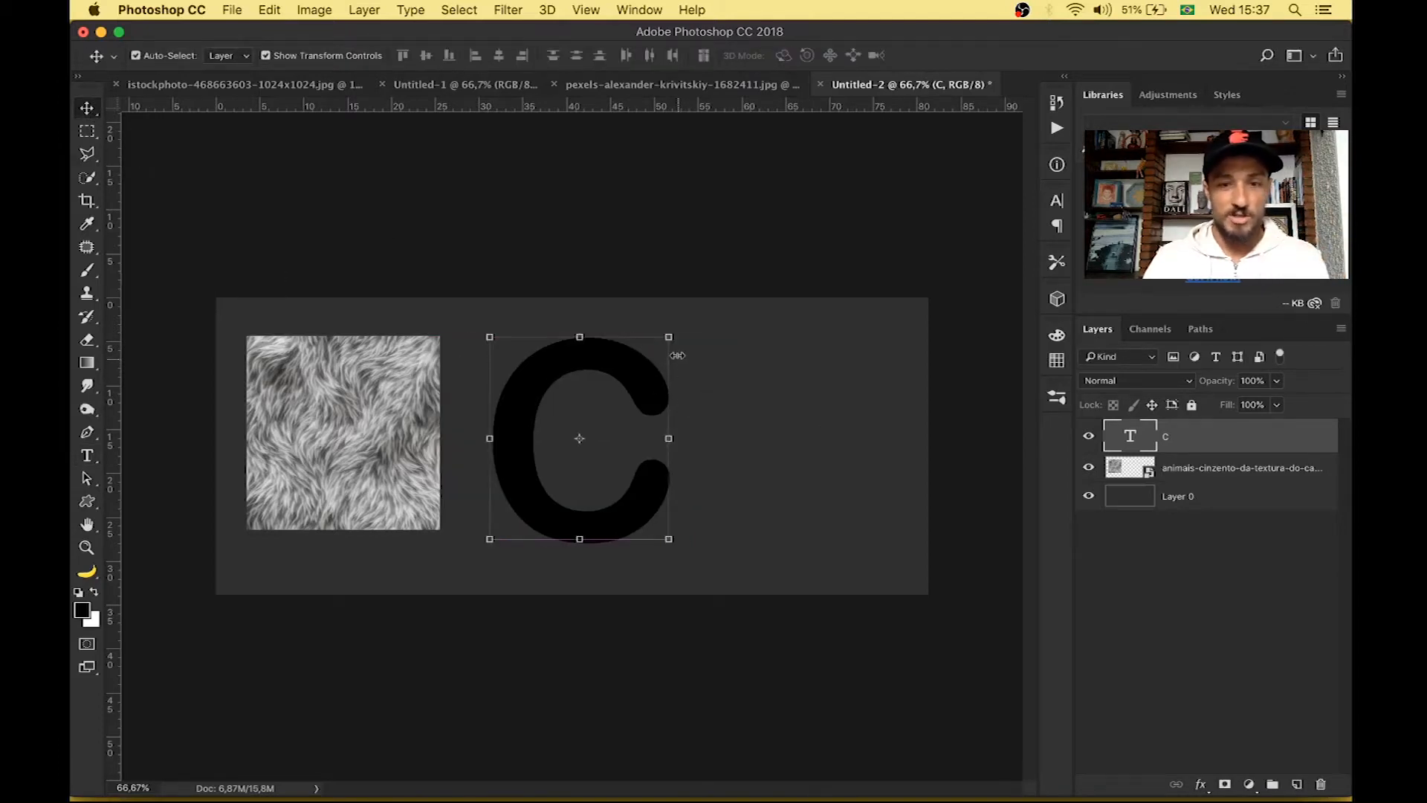
pyautogui.click(1216, 601)
# - Enlarge the fur texture proportionally and position it behind the letter C so it covers the whole letter
pyautogui.click(402, 420)
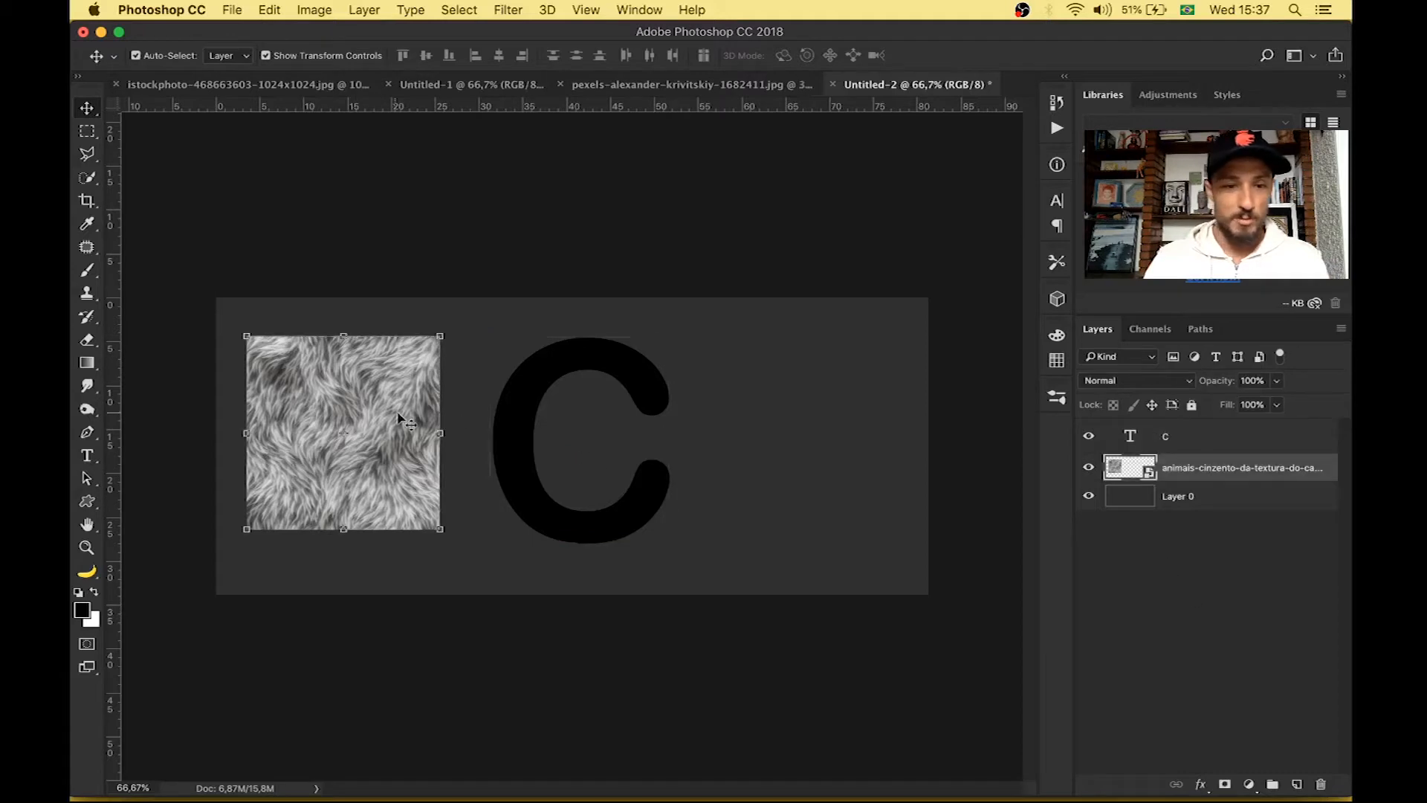
pyautogui.moveTo(441, 532); pyautogui.dragTo(481, 567)
pyautogui.moveTo(465, 489); pyautogui.dragTo(653, 491)
pyautogui.click(721, 55)
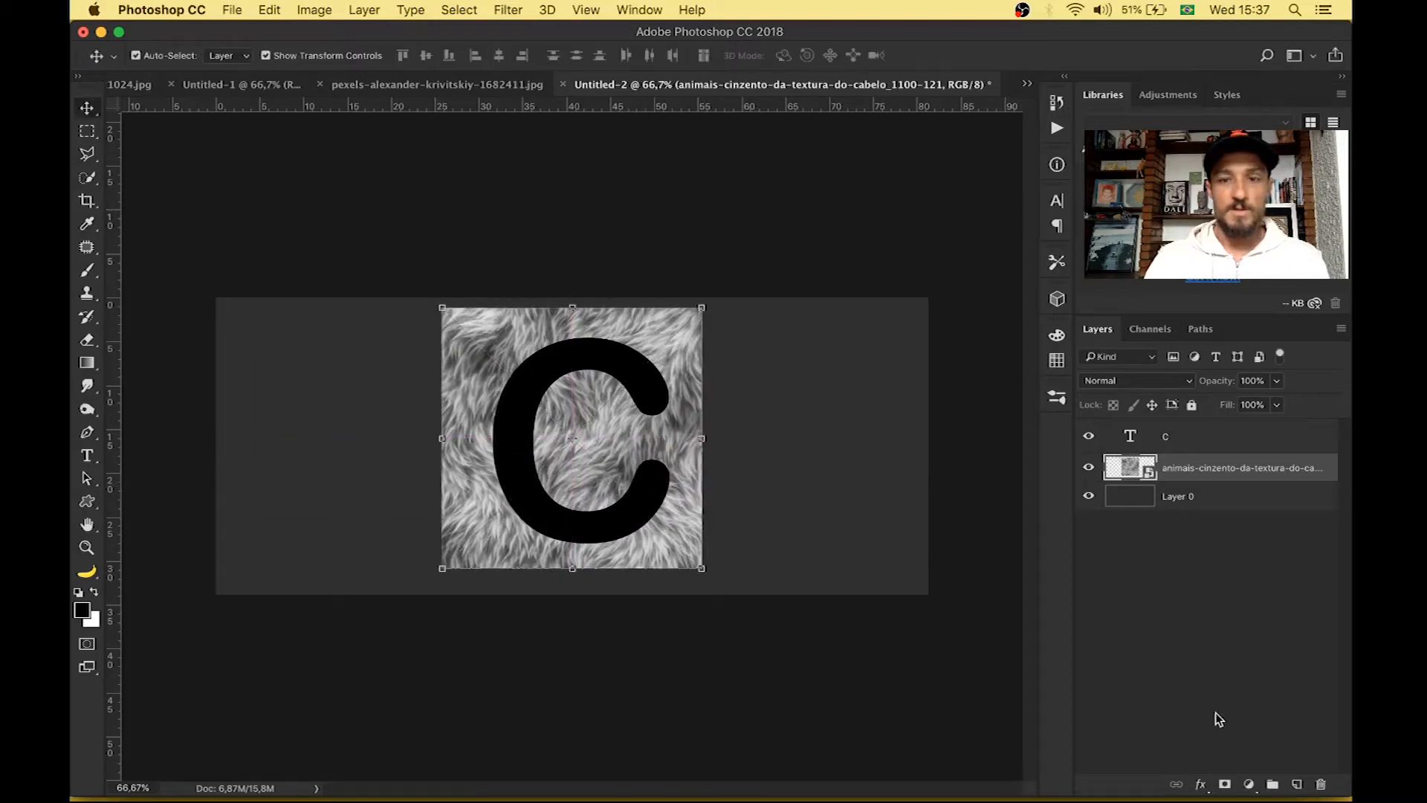
# - Move the fur texture to the left part of the canvas, center the letter C over it, and deselect
pyautogui.moveTo(673, 360); pyautogui.dragTo(487, 369)
pyautogui.click(1285, 671)
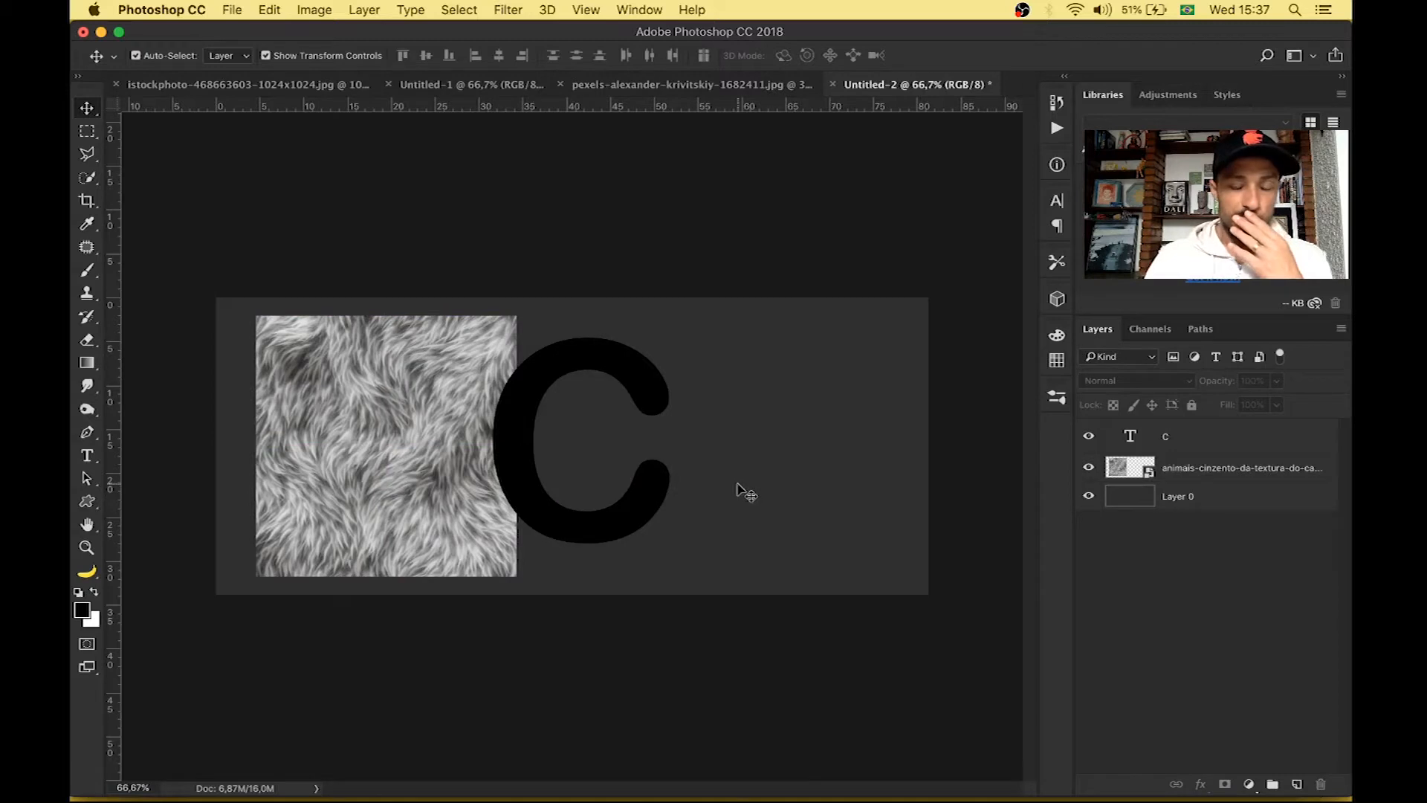
pyautogui.moveTo(608, 380); pyautogui.dragTo(414, 378)
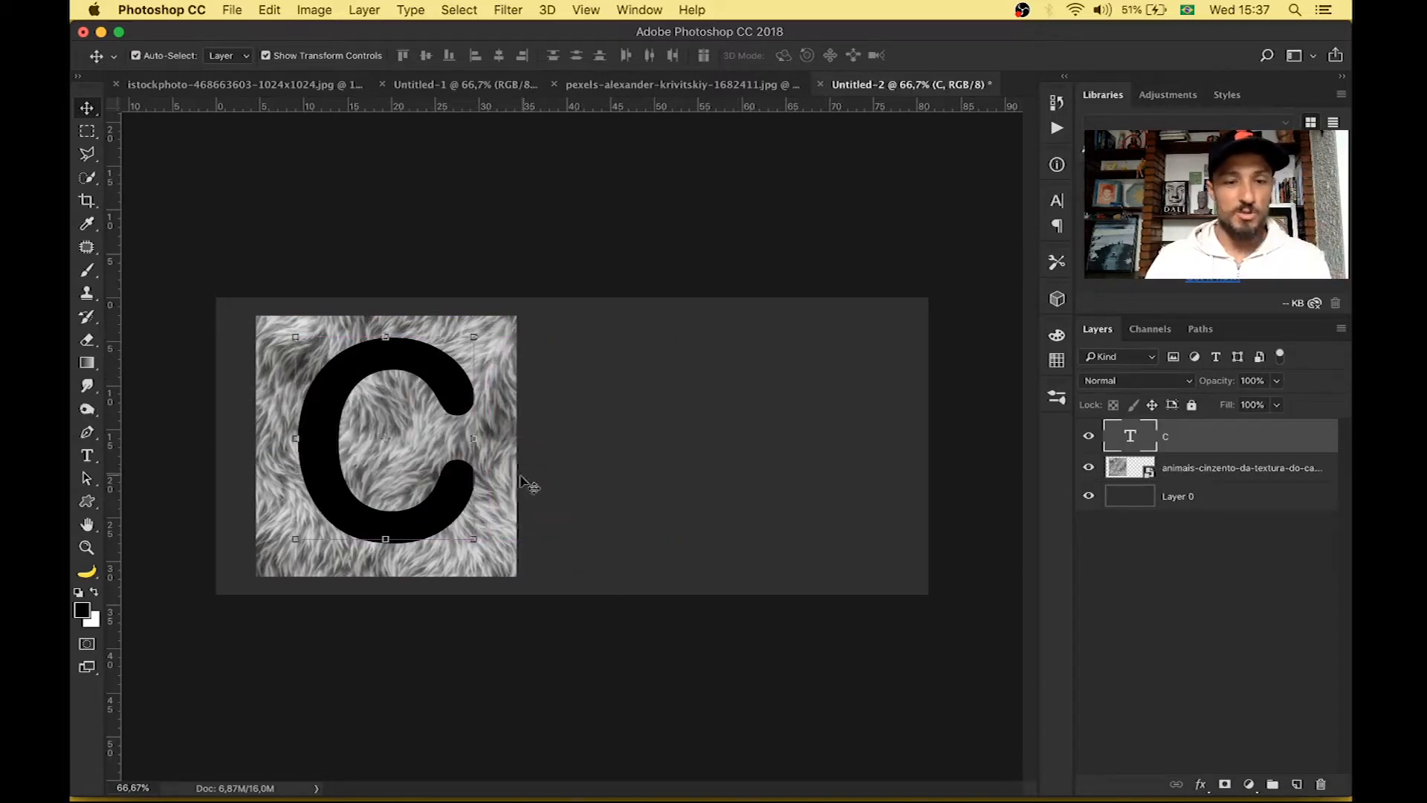
pyautogui.click(1180, 633)
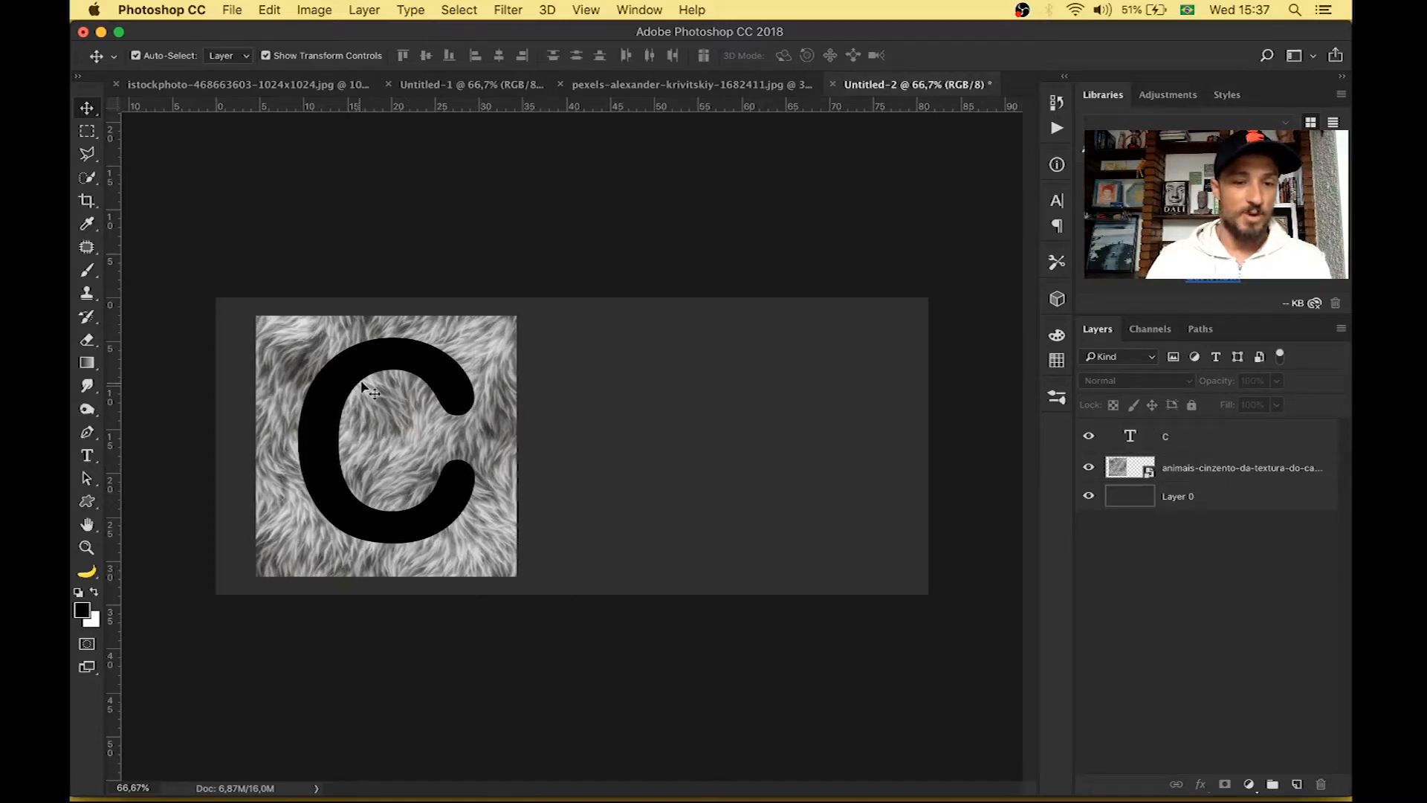
# - Duplicate the fur texture layer in place
pyautogui.moveTo(487, 327); pyautogui.dragTo(487, 336)
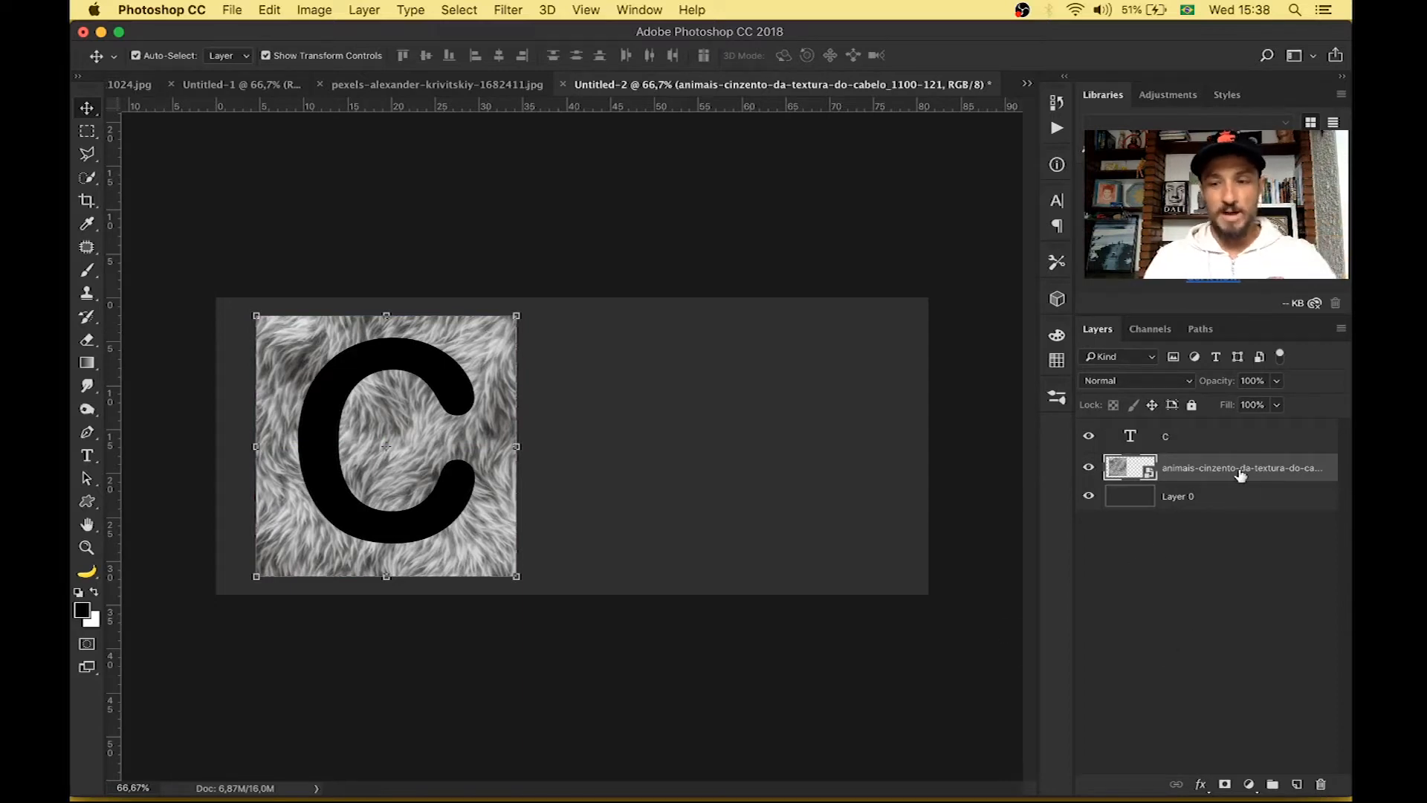
pyautogui.click(1239, 570)
pyautogui.click(1237, 478)
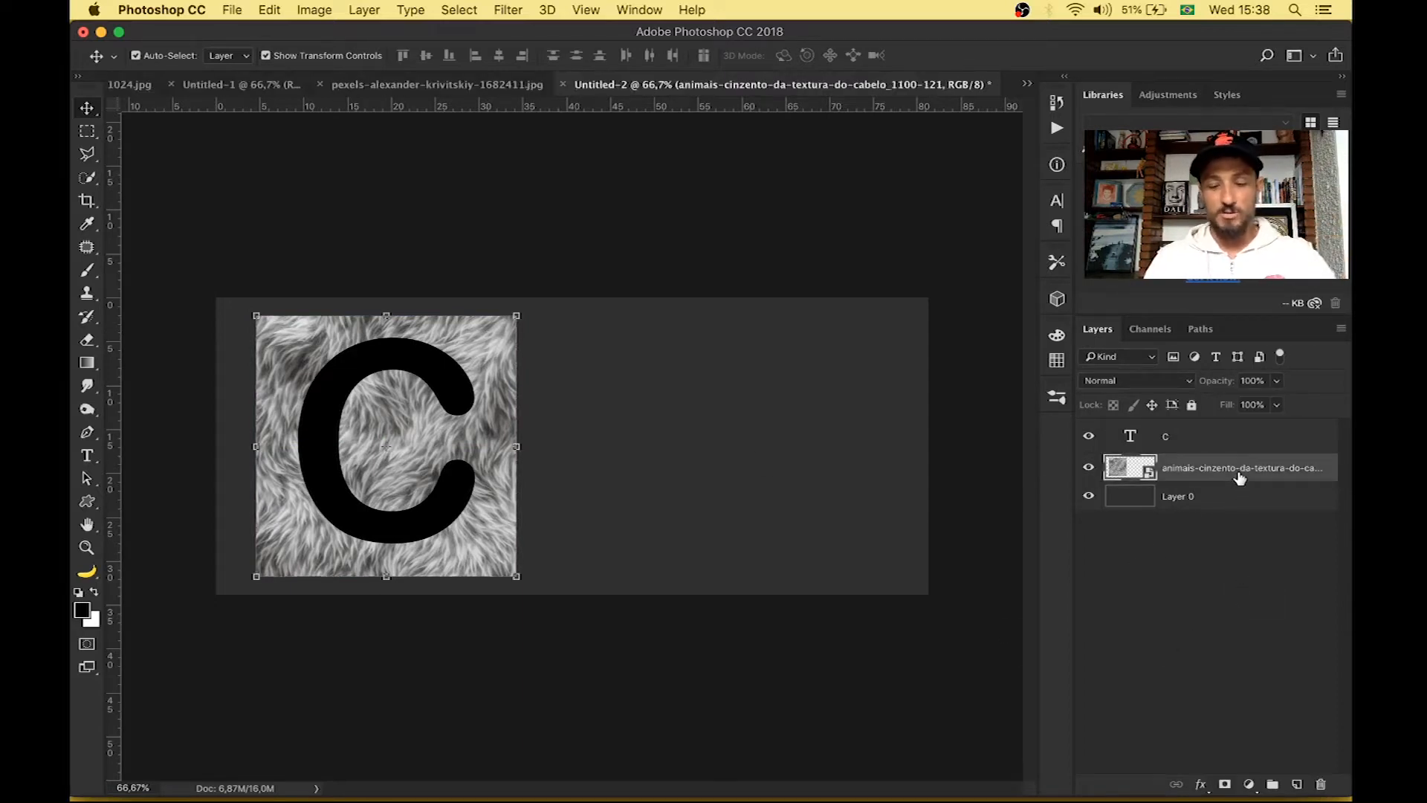
pyautogui.press('super+j')
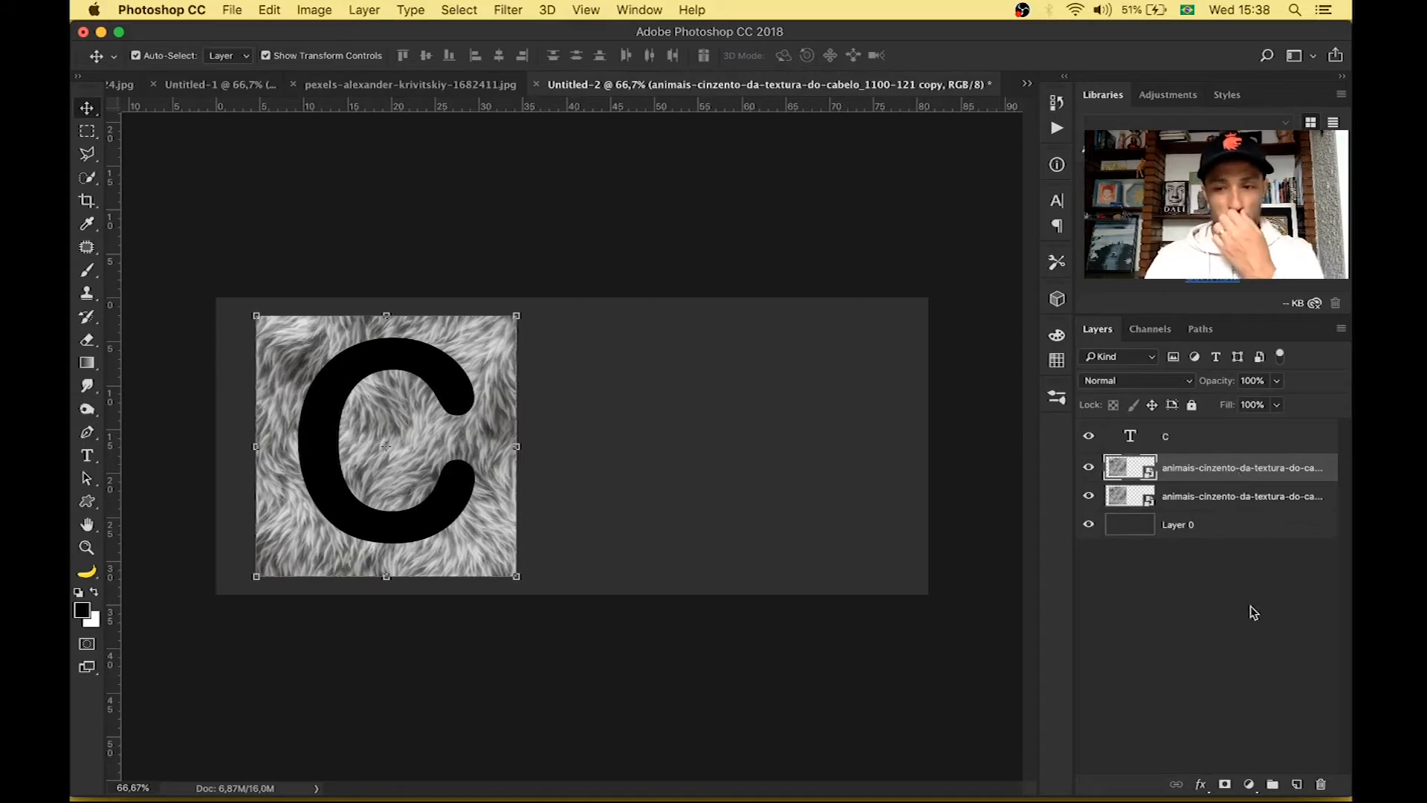
# - Convert the letter C text layer to a smart object
pyautogui.click(1173, 444)
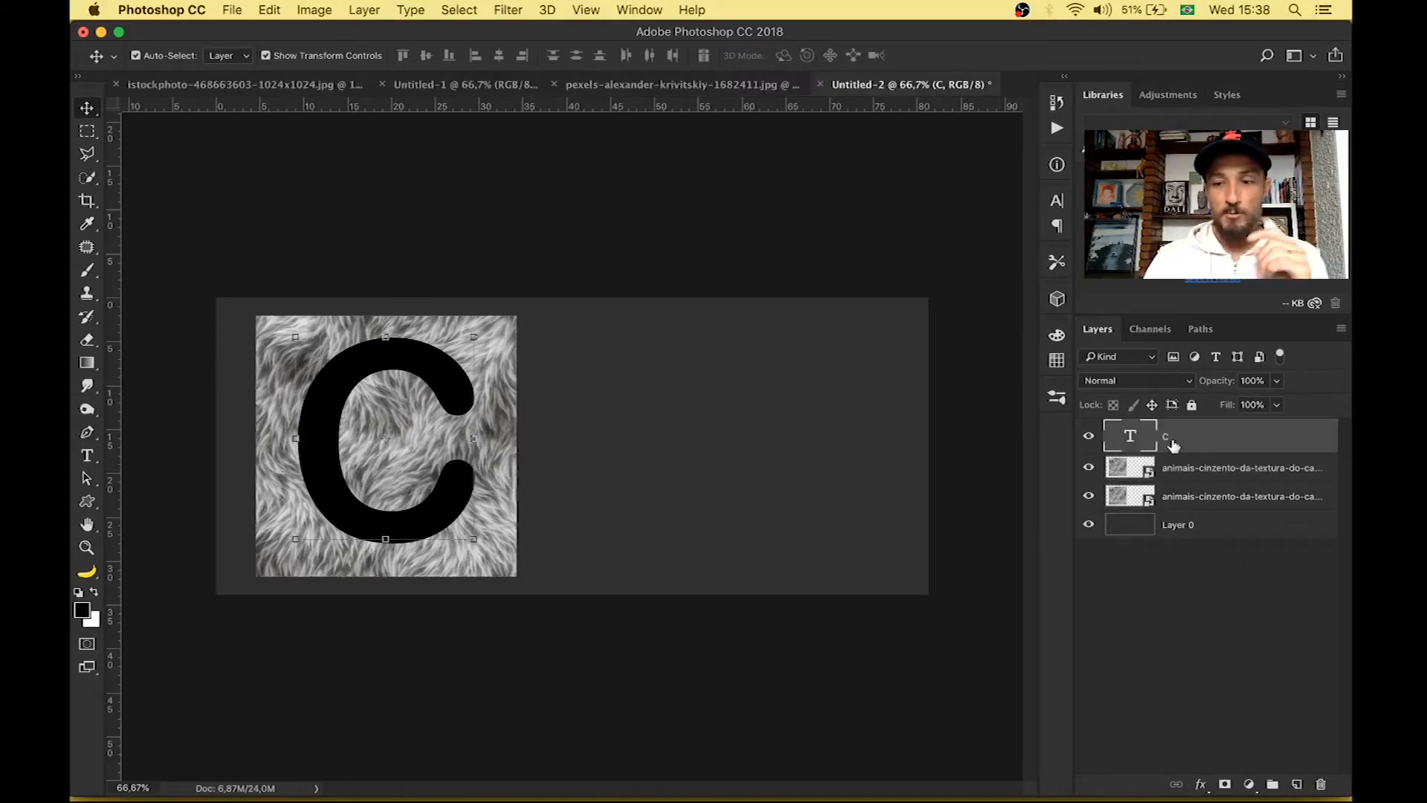
pyautogui.rightClick(1212, 441)
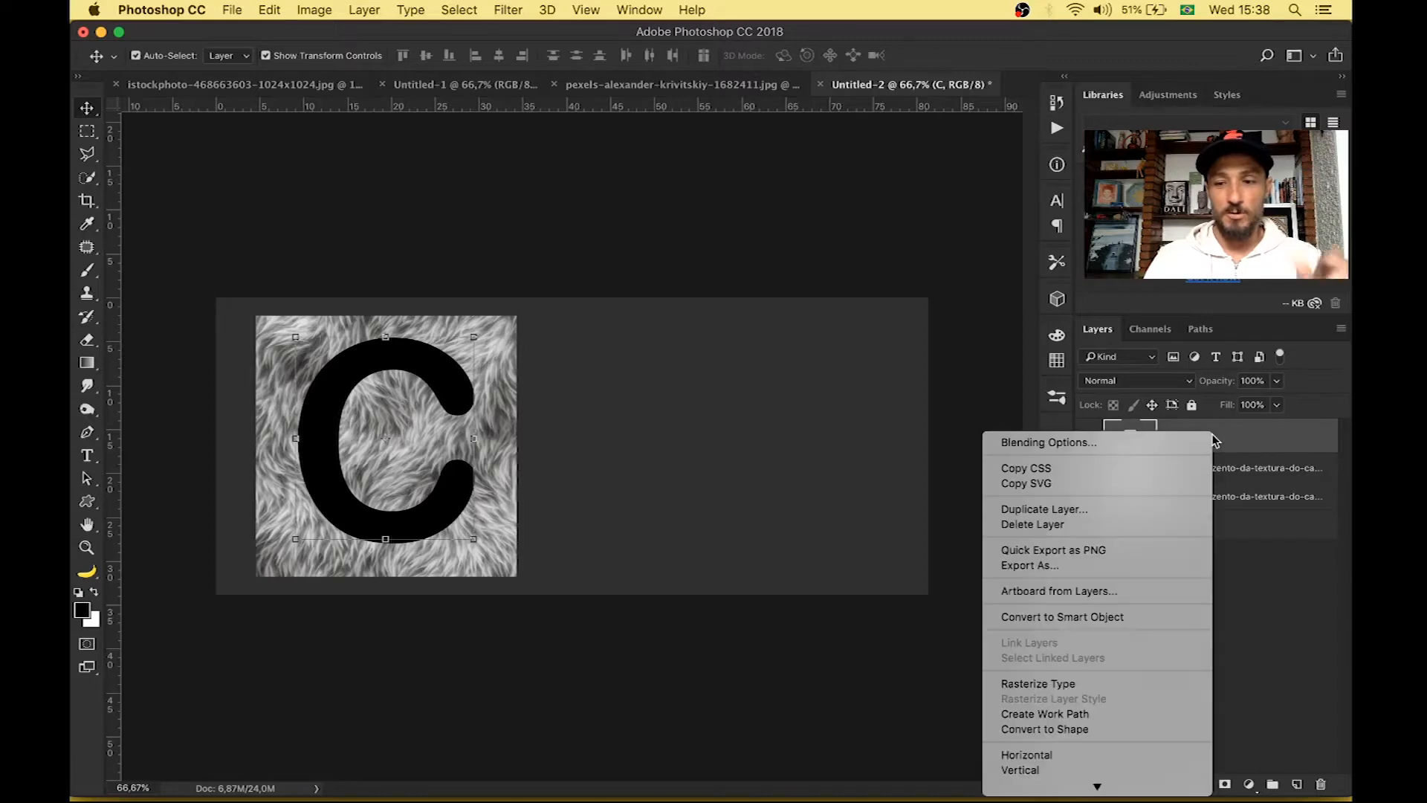
pyautogui.click(1127, 622)
# - Place the fur copy above the letter C as a clipping mask and hide the original fur layer
pyautogui.moveTo(1216, 466); pyautogui.dragTo(1210, 426)
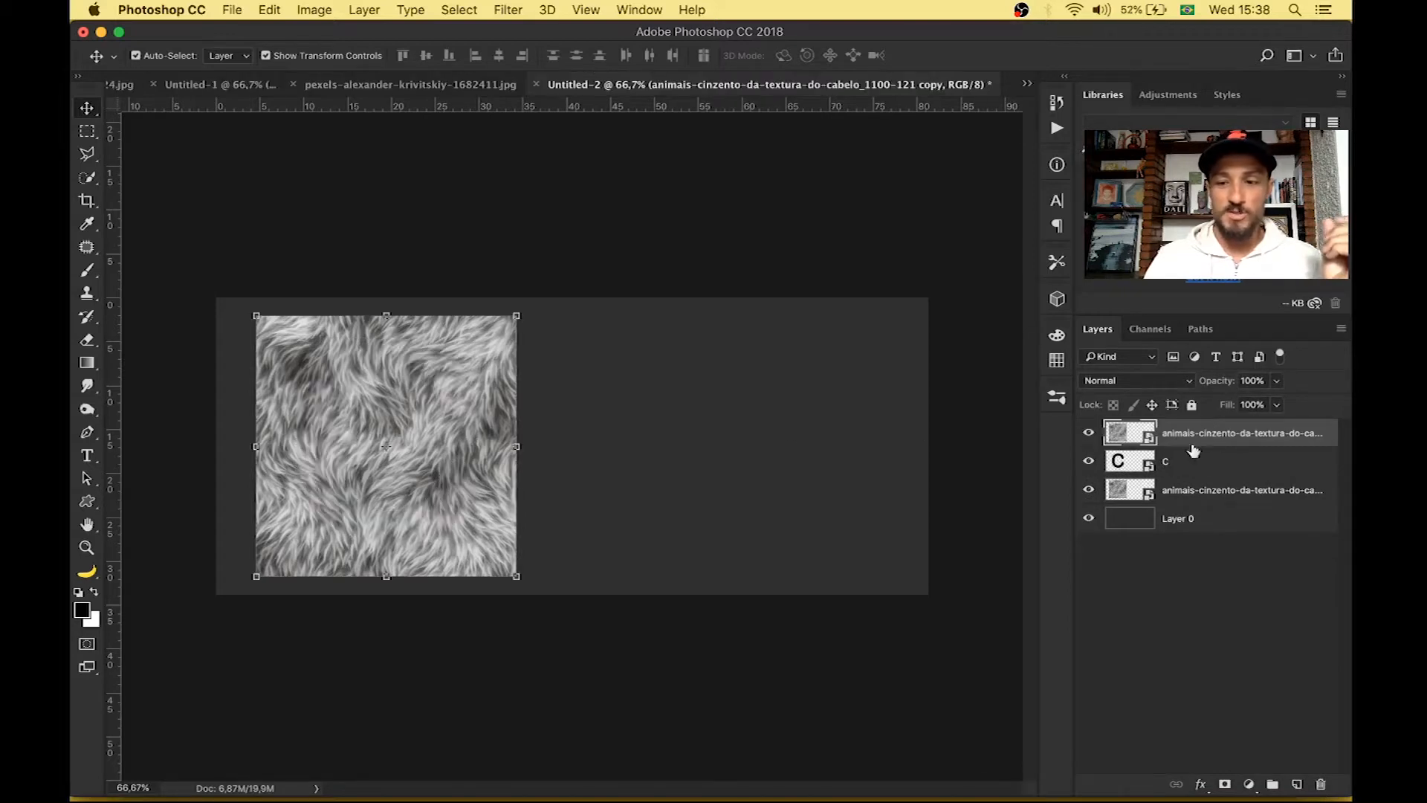
pyautogui.rightClick(1275, 429)
pyautogui.click(1161, 405)
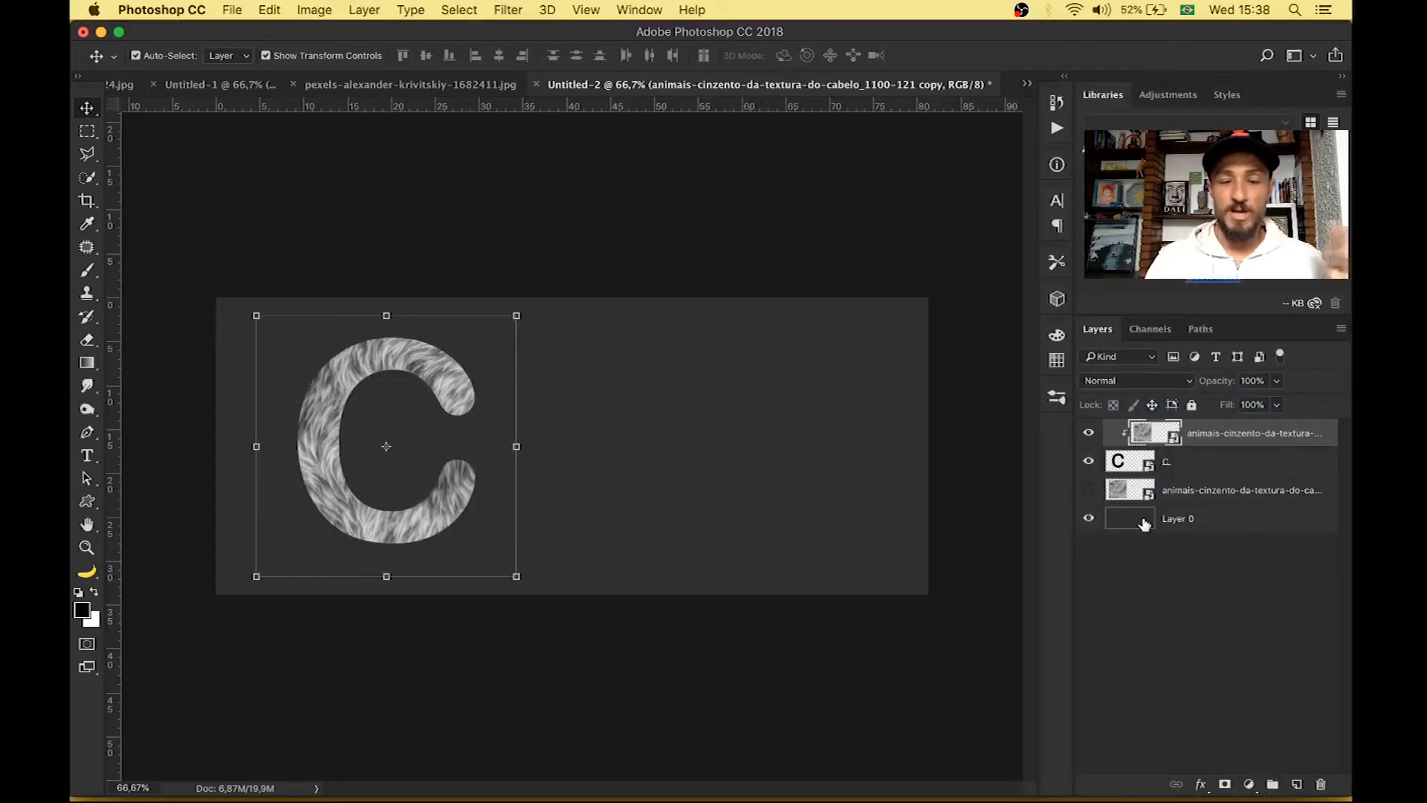
pyautogui.click(1221, 621)
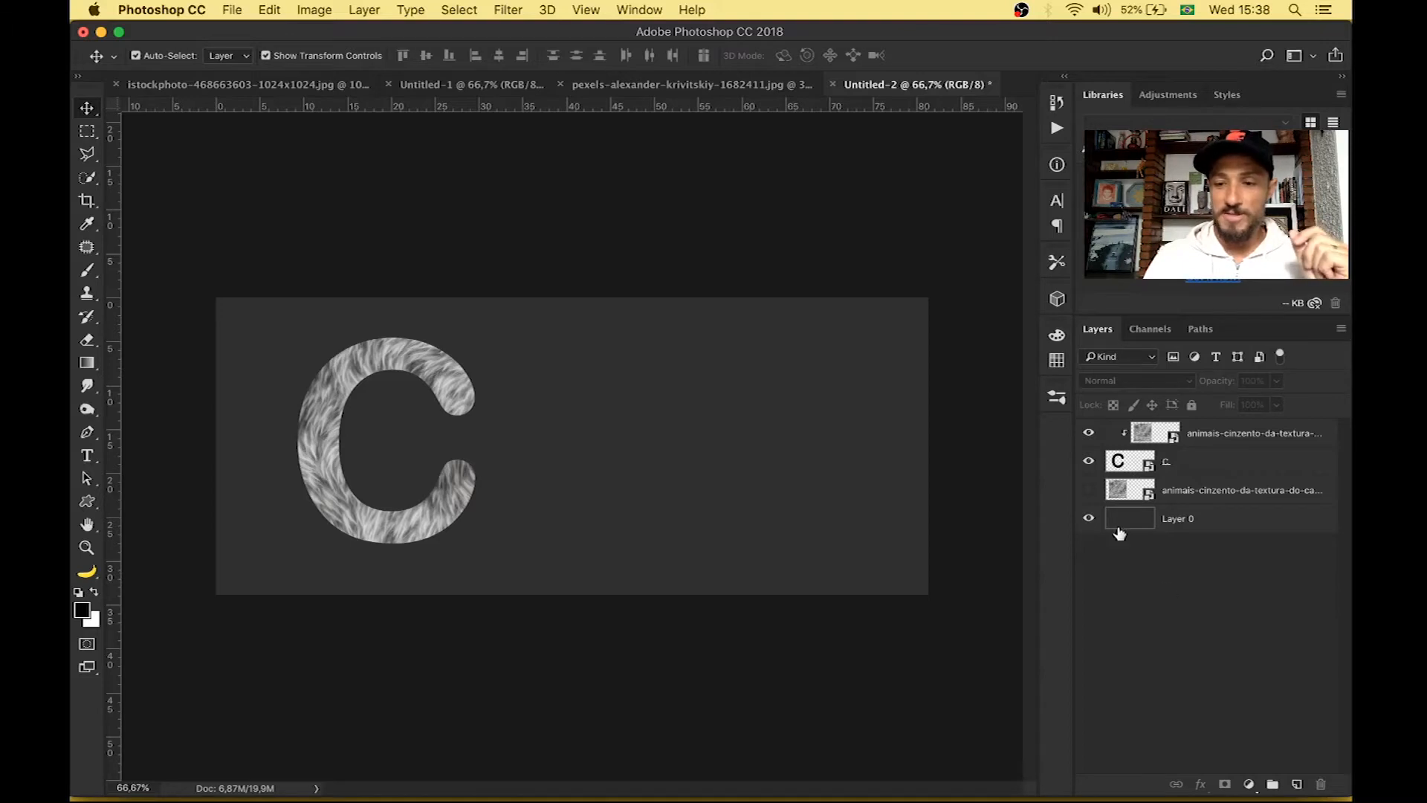
# - Show the original fur layer, bring it to the top of the layer stack, and hide its content with a black layer mask
pyautogui.click(1089, 490)
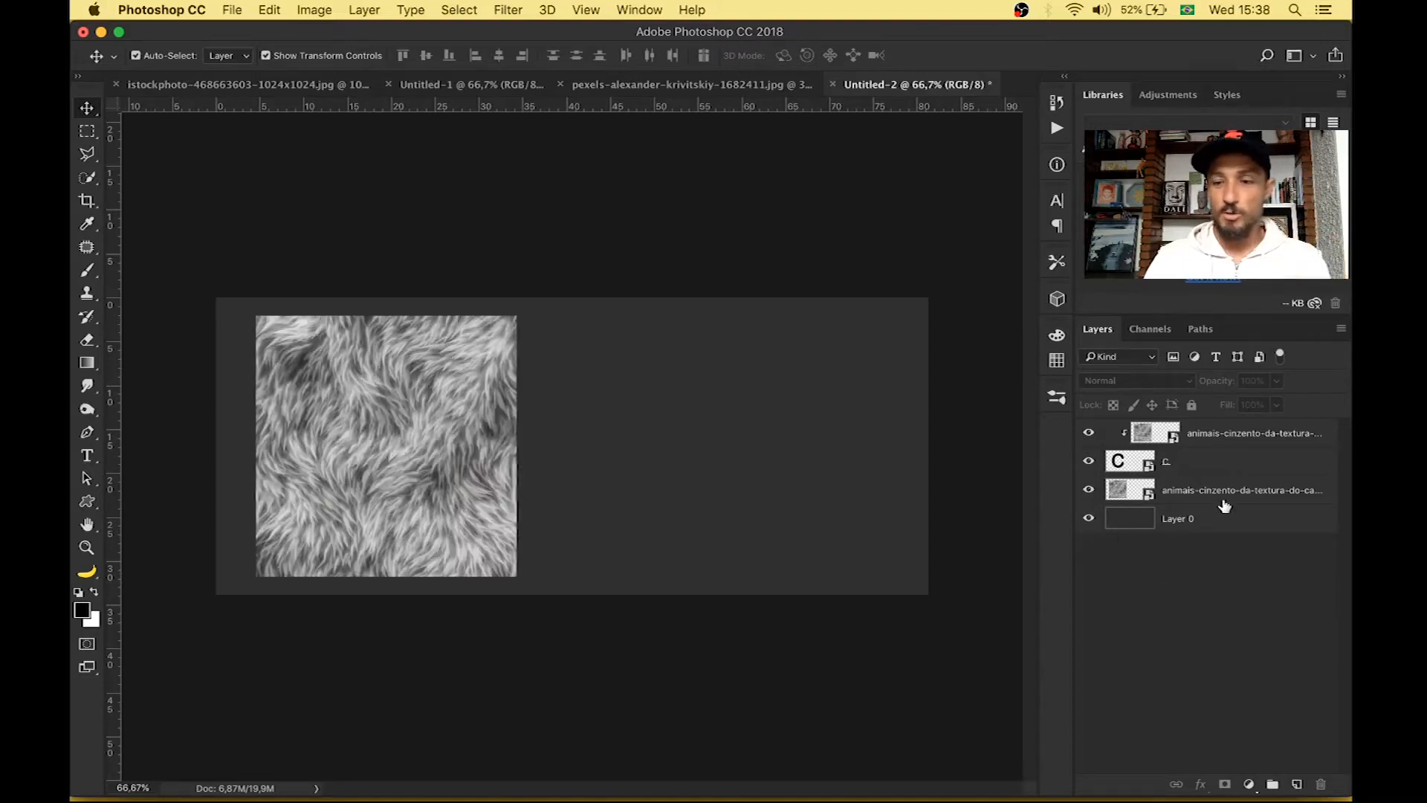
pyautogui.moveTo(1227, 496); pyautogui.dragTo(1227, 431)
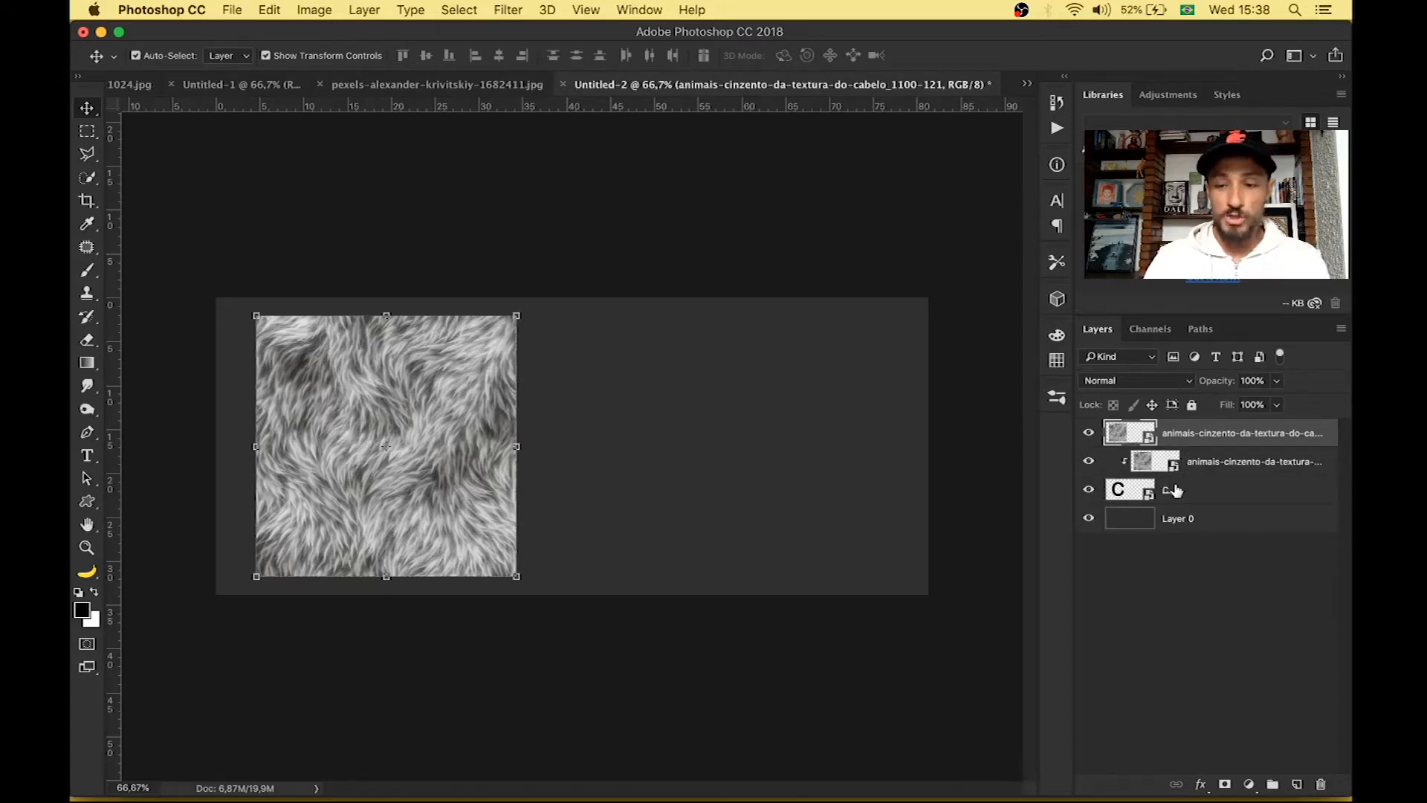
pyautogui.keyDown('alt'); pyautogui.click(1227, 786); pyautogui.keyUp('alt')
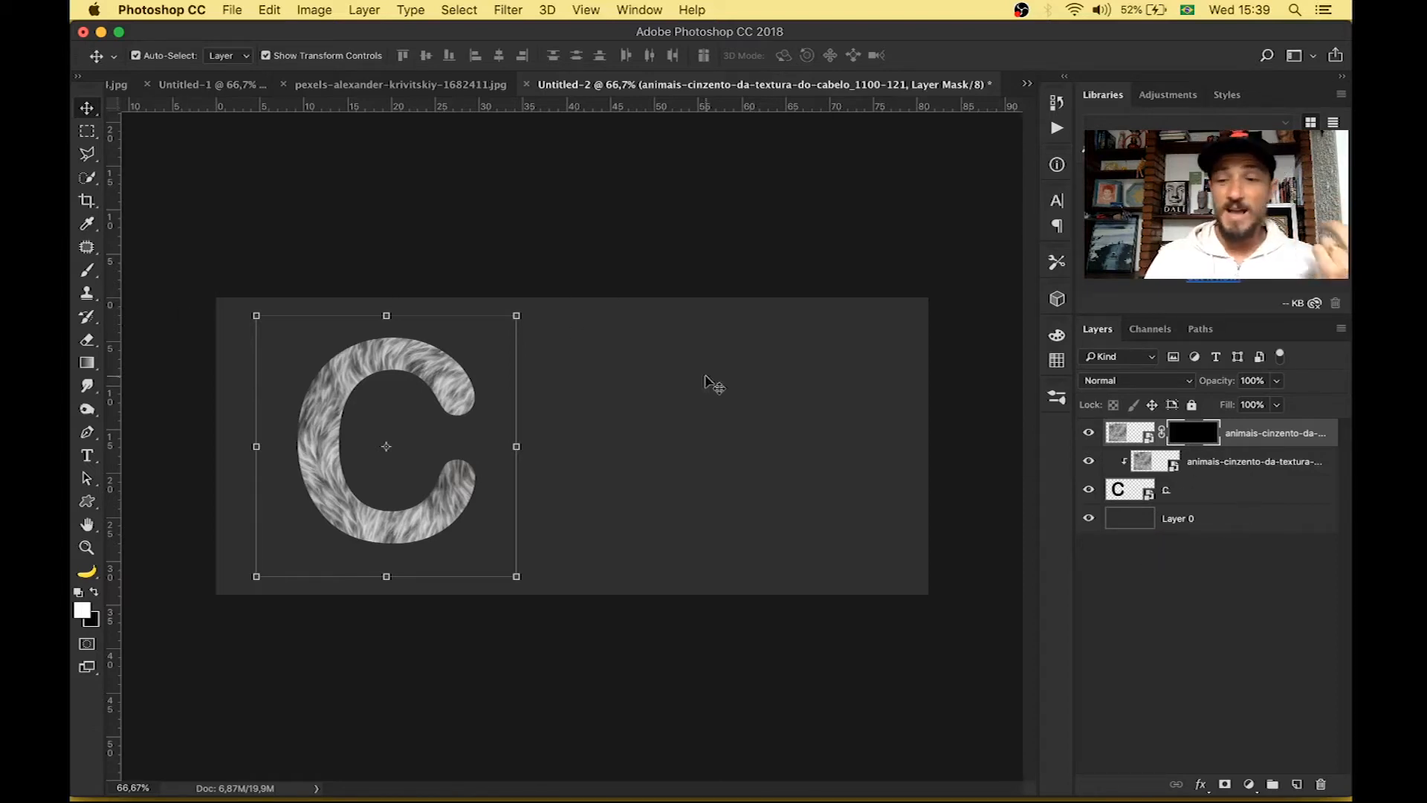
# - Browse the available brush tips for the Brush tool with Shape Dynamics turned off, and deselect all layers
pyautogui.click(87, 270)
pyautogui.click(187, 57)
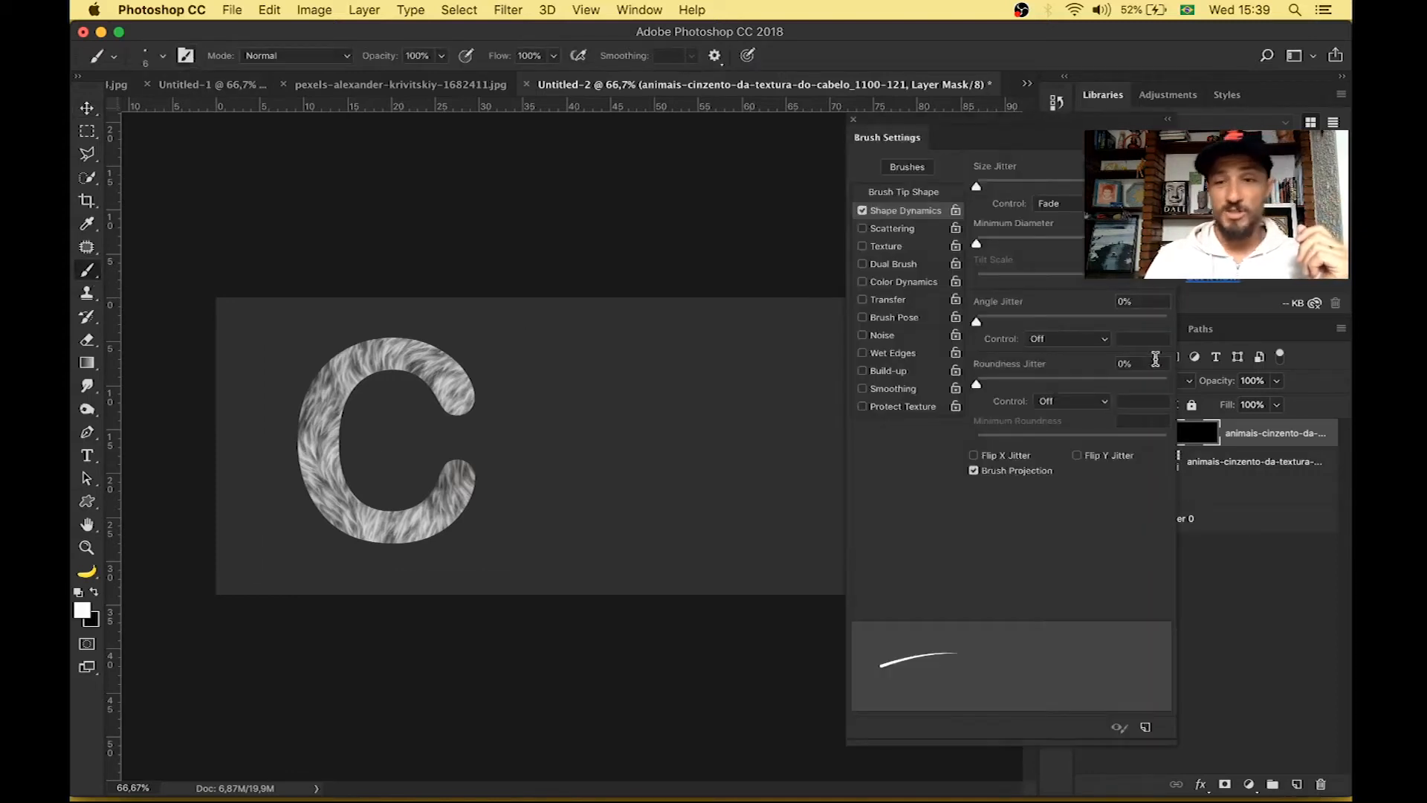
pyautogui.click(913, 195)
pyautogui.click(863, 211)
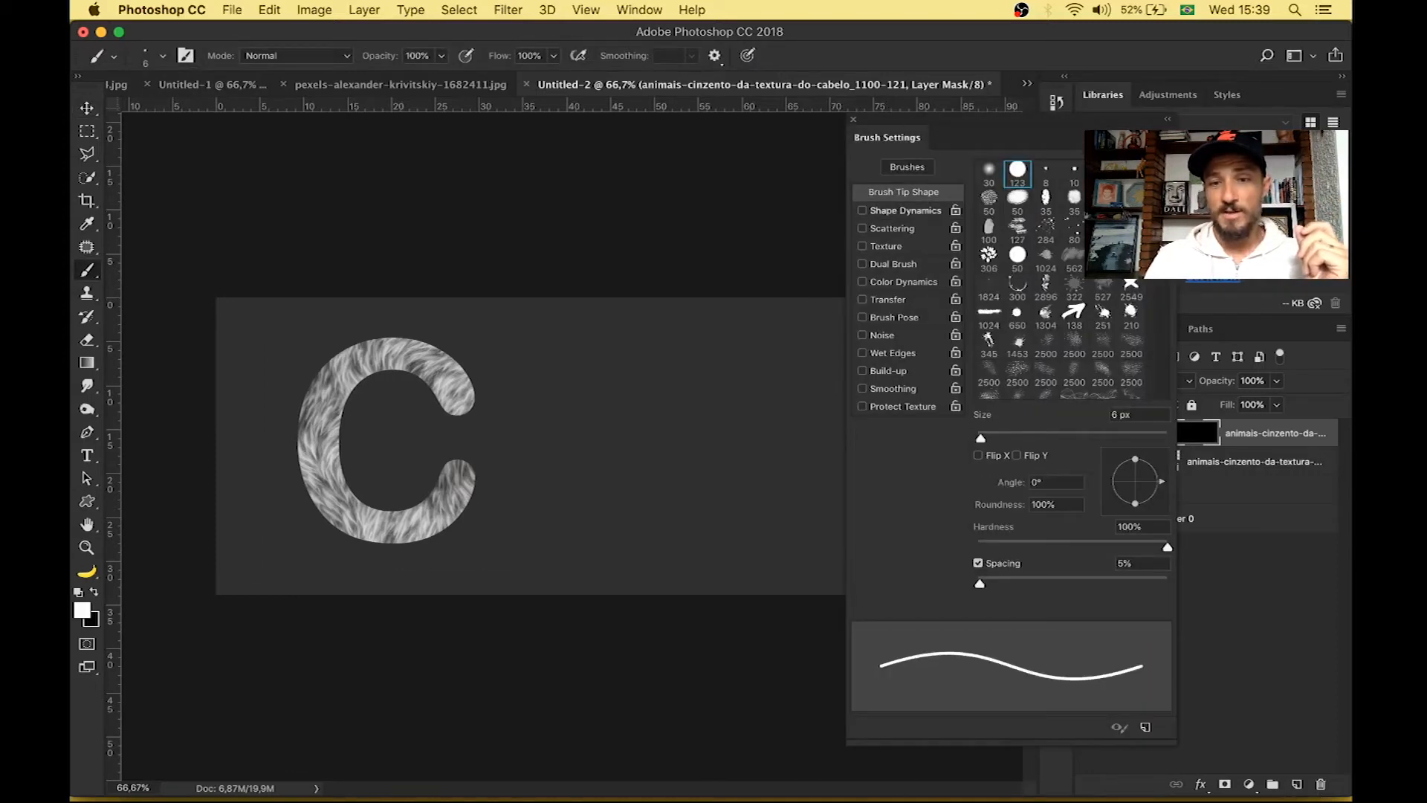
pyautogui.scroll(-10, 1072, 338)
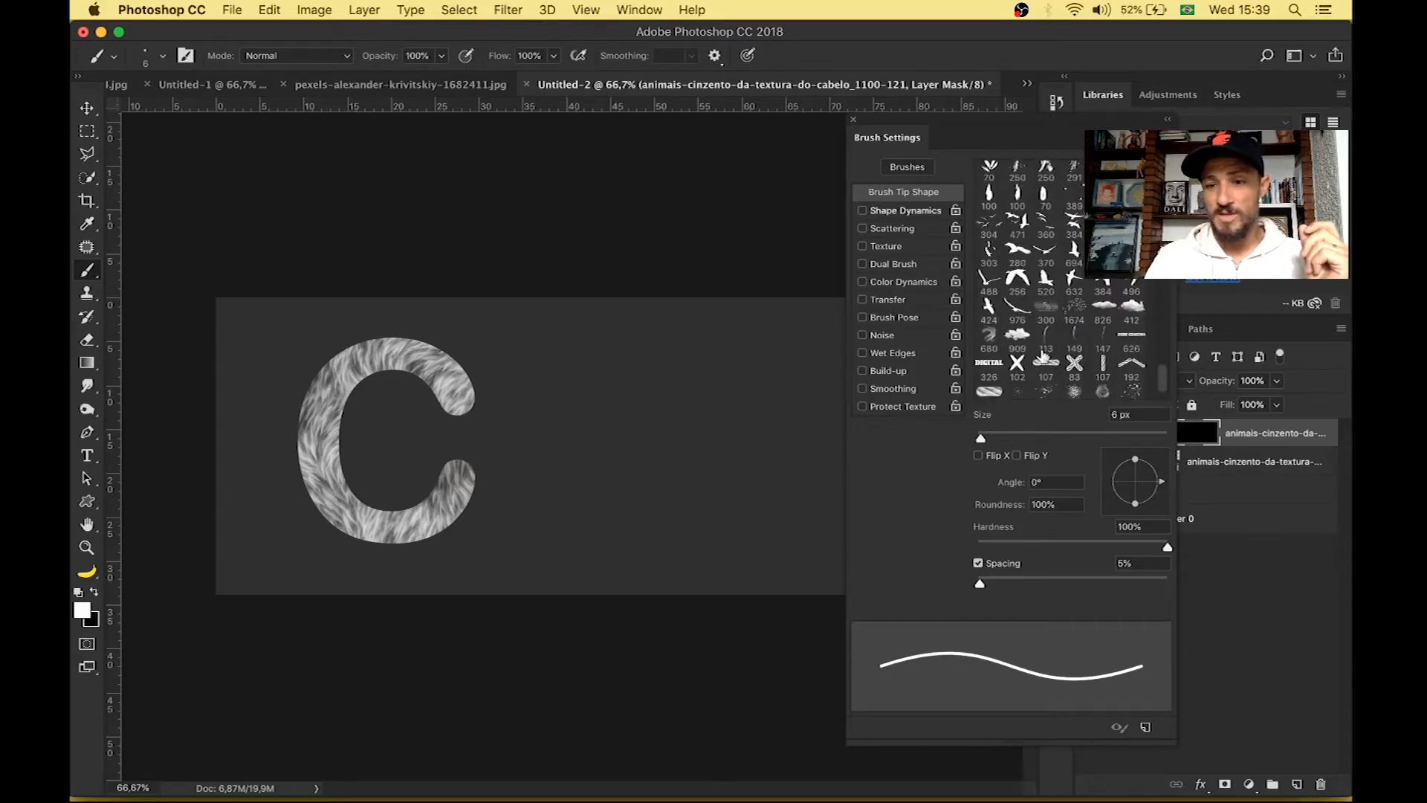
pyautogui.moveTo(1164, 385); pyautogui.dragTo(1162, 192)
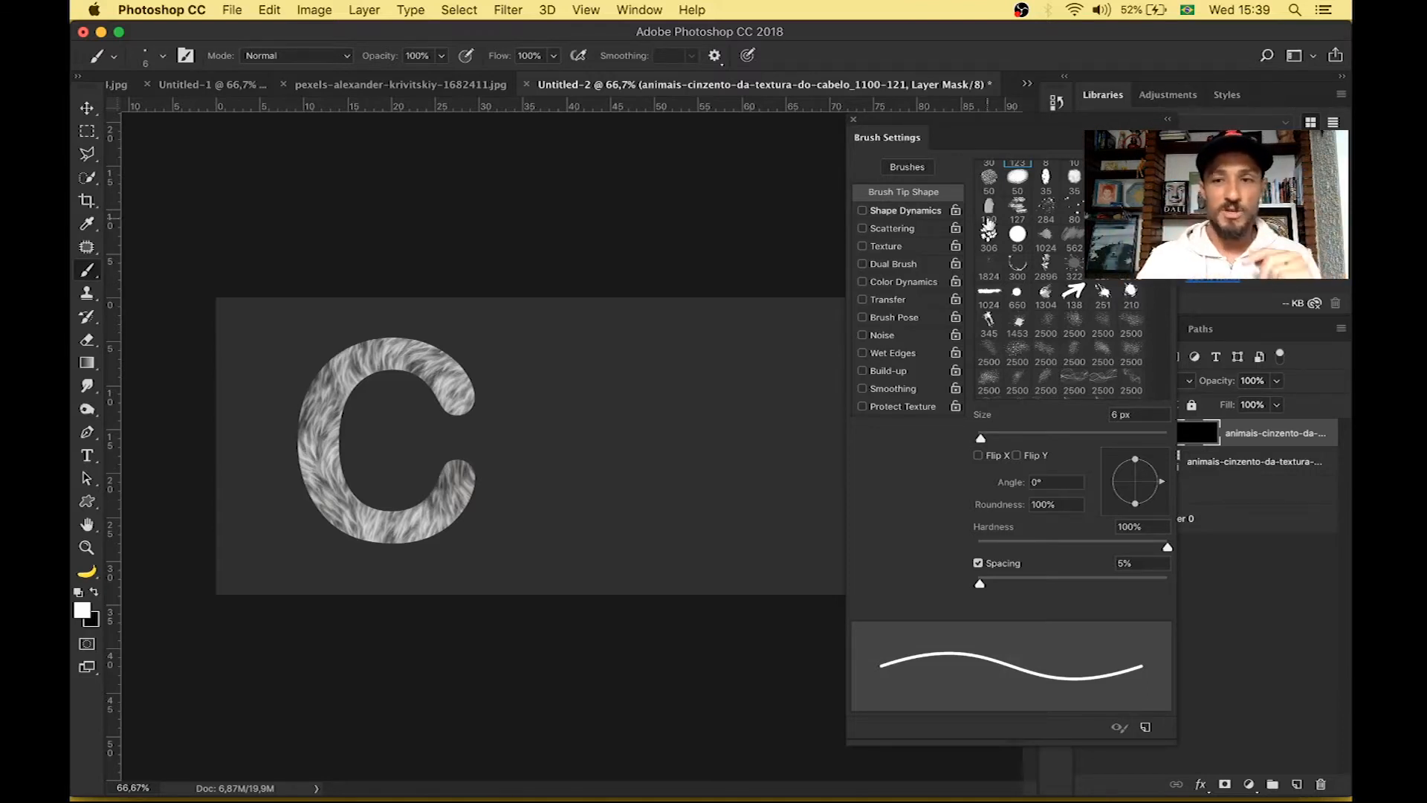
pyautogui.click(854, 119)
pyautogui.press('super+alt+a')
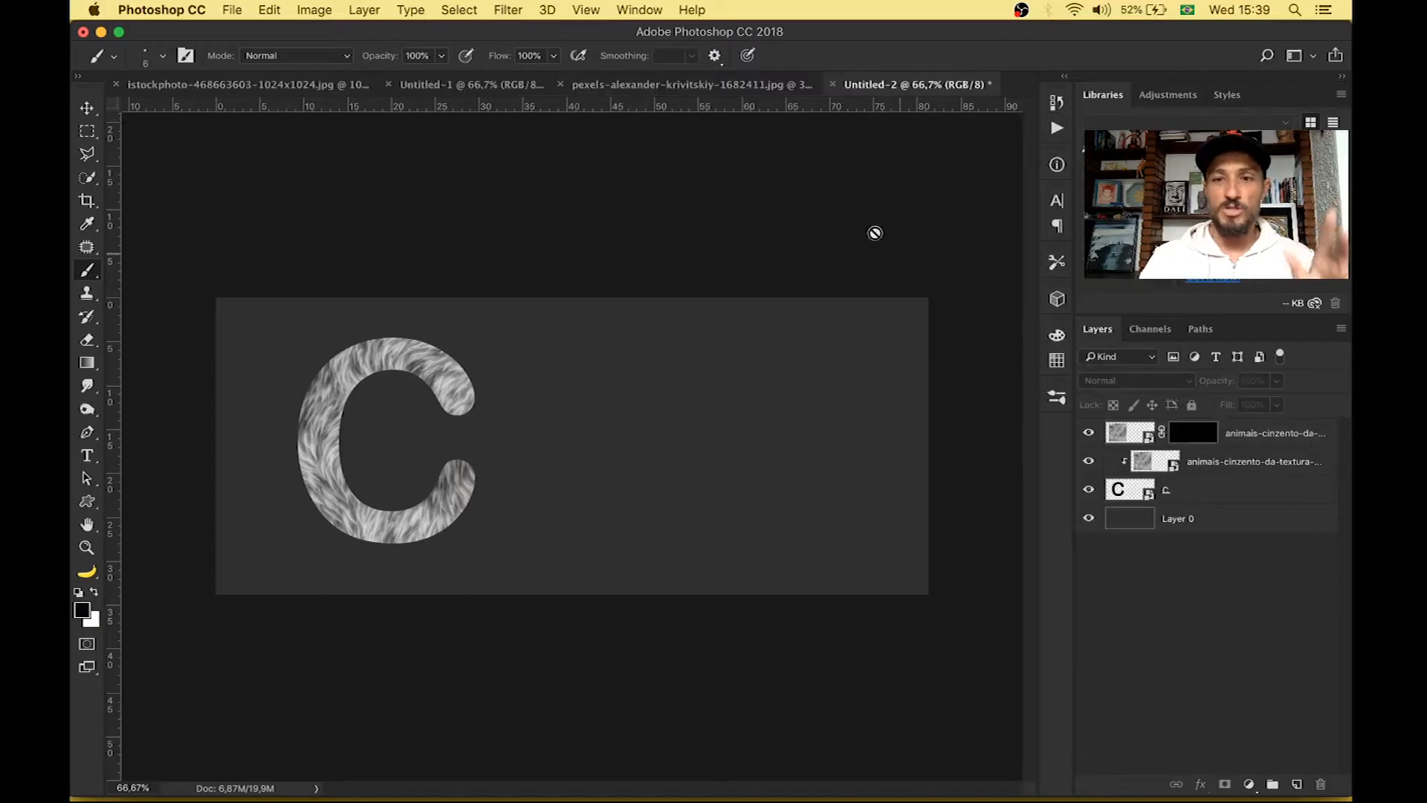
# - Create a 1000 x 1000 px, 75 ppi document with a white background and unlock its background layer
pyautogui.click(231, 10)
pyautogui.click(246, 30)
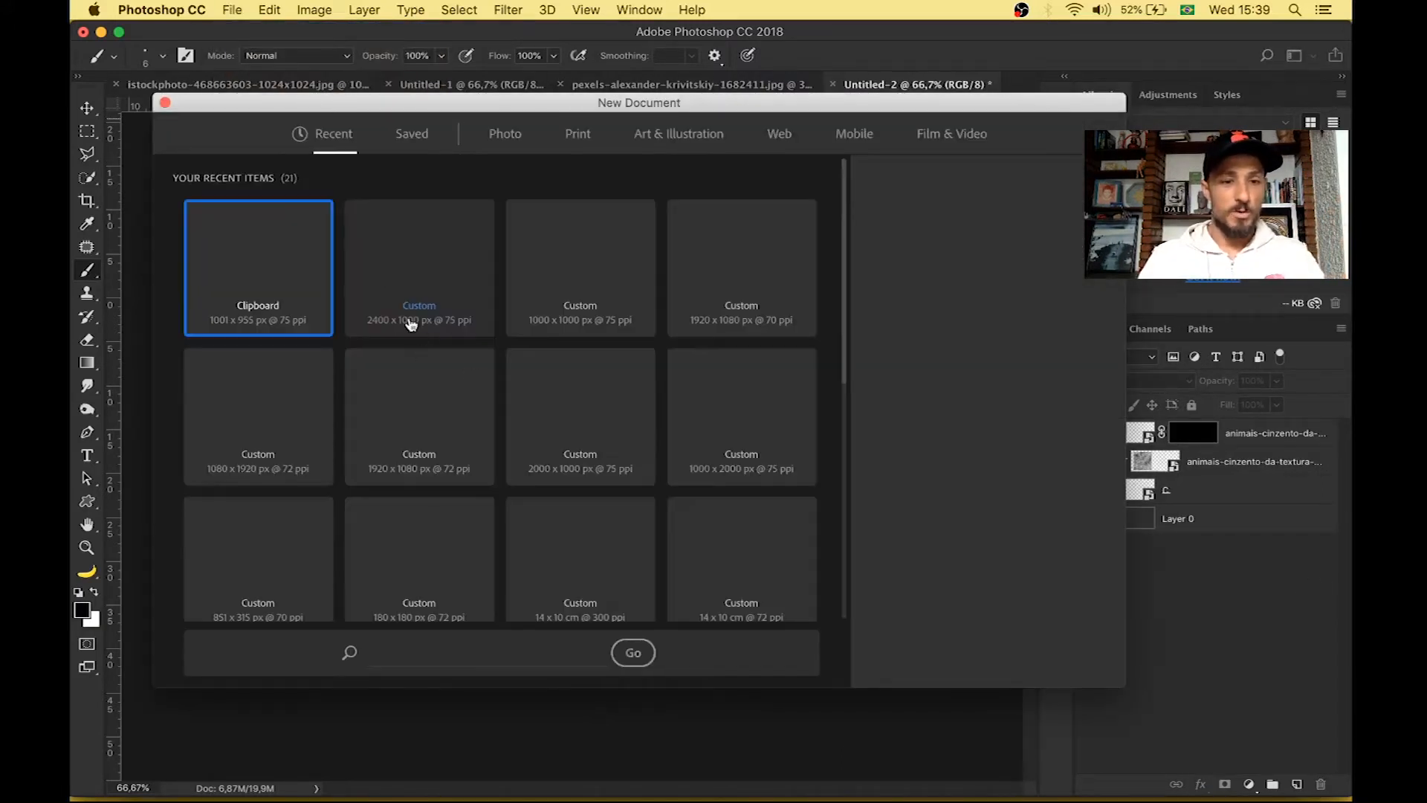
pyautogui.click(579, 275)
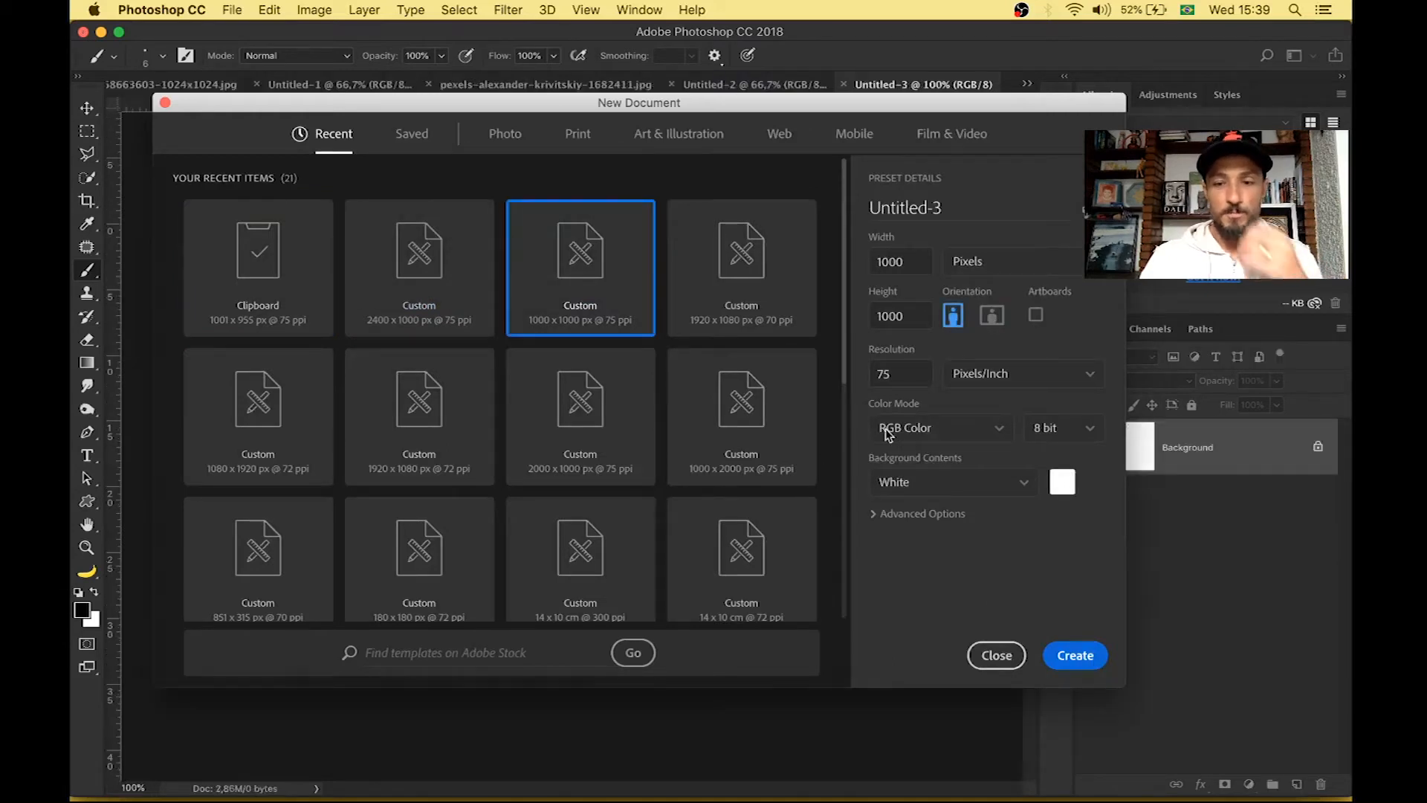
pyautogui.press('Return')
pyautogui.click(1318, 447)
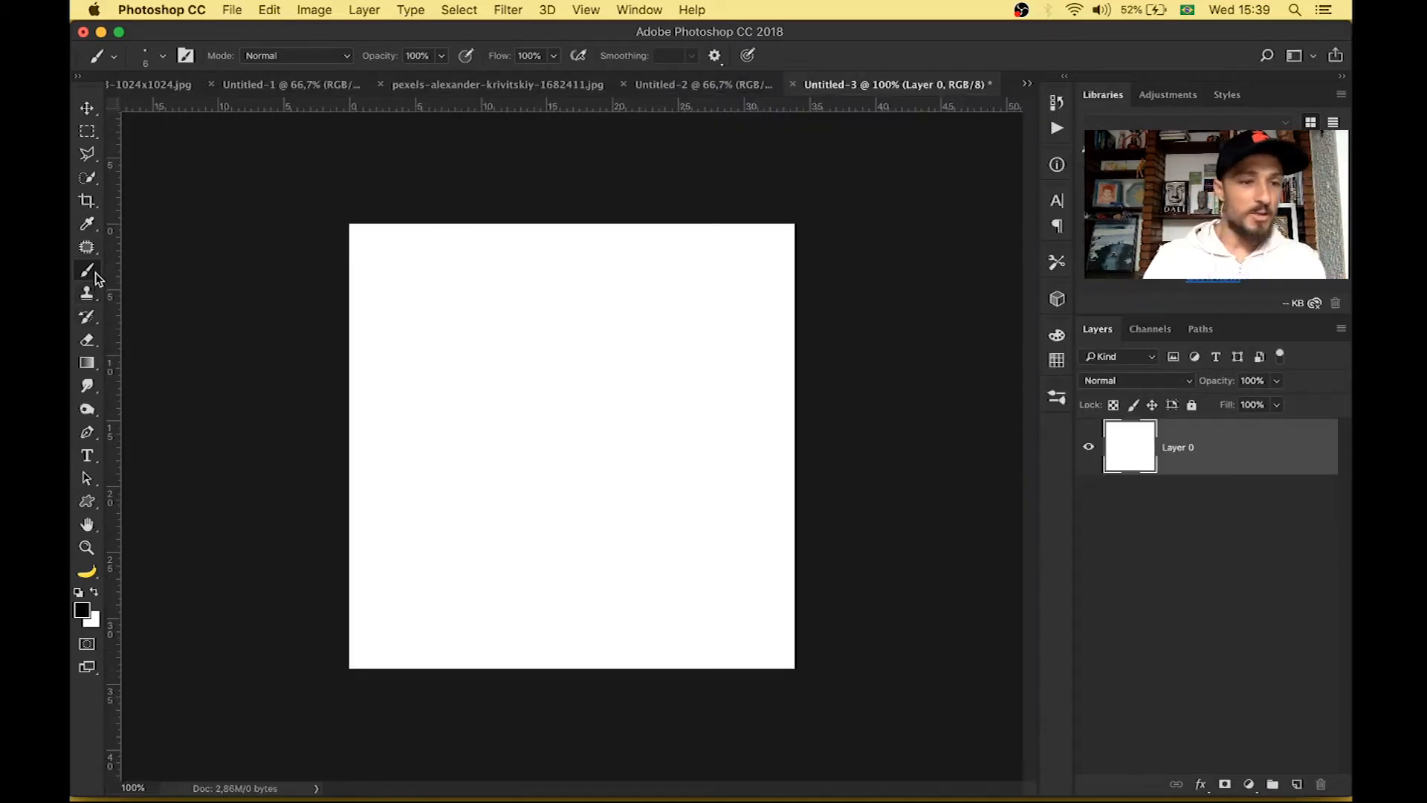
# - Set the hard round brush to 5 px for painting on the white canvas
pyautogui.click(186, 55)
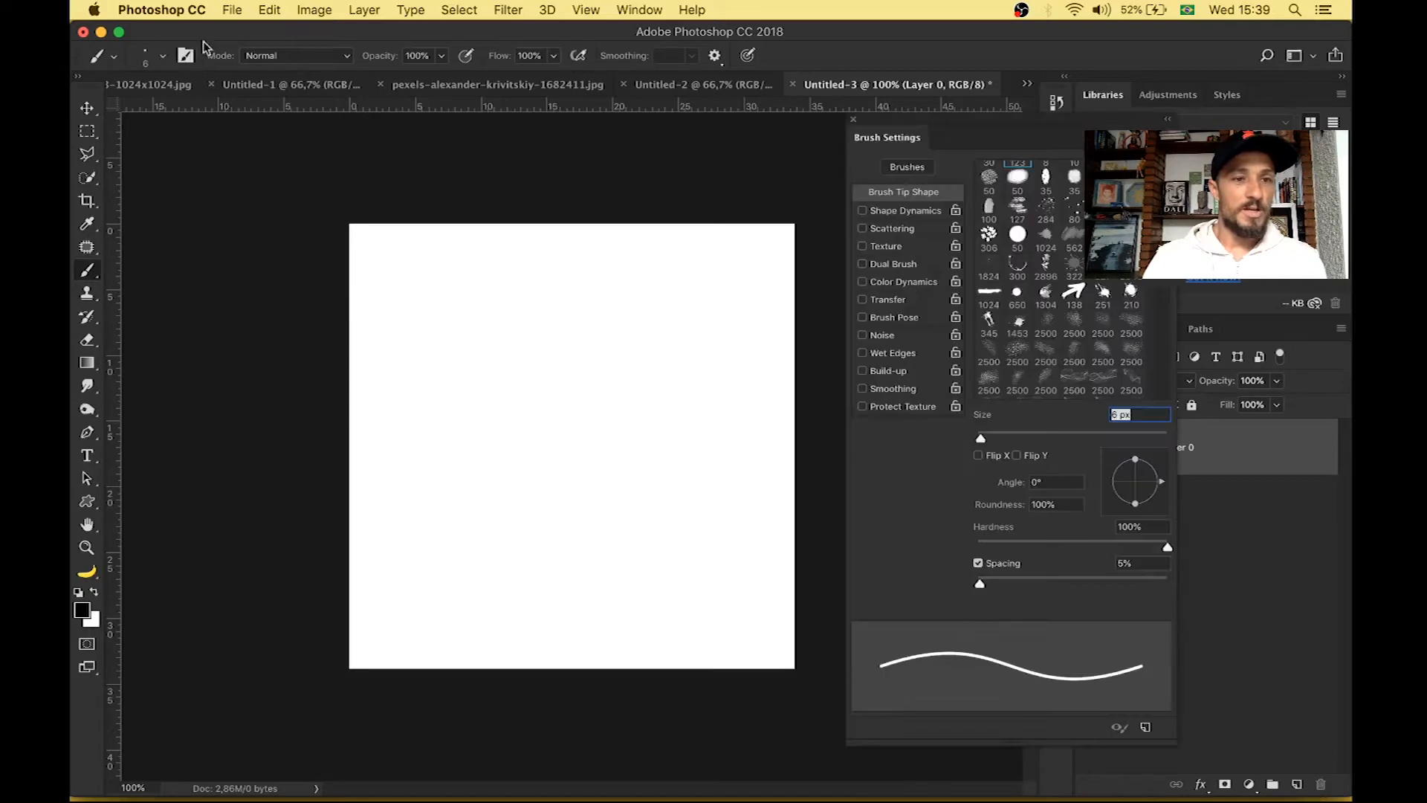
pyautogui.scroll(1, 1020, 171)
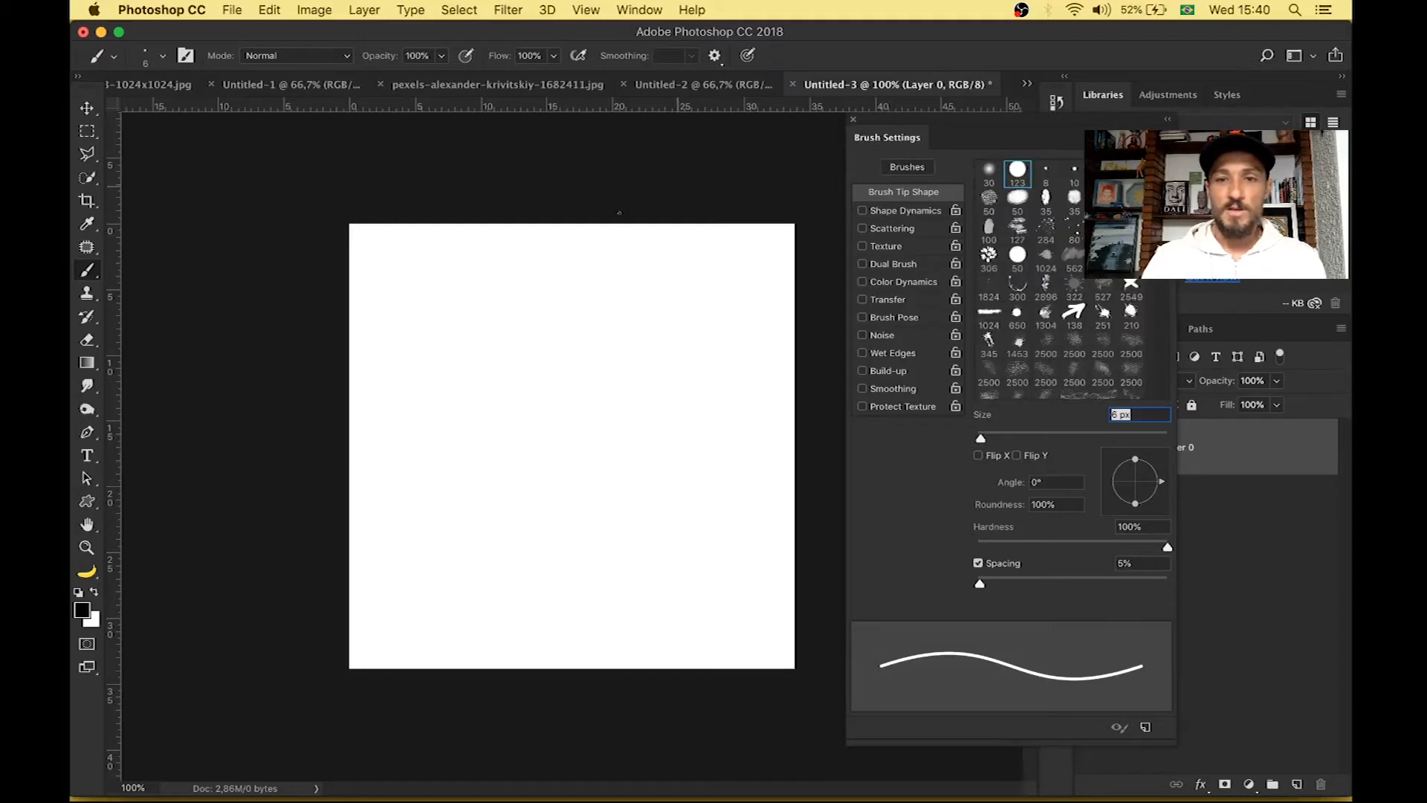
pyautogui.press('[')
pyautogui.press('[')
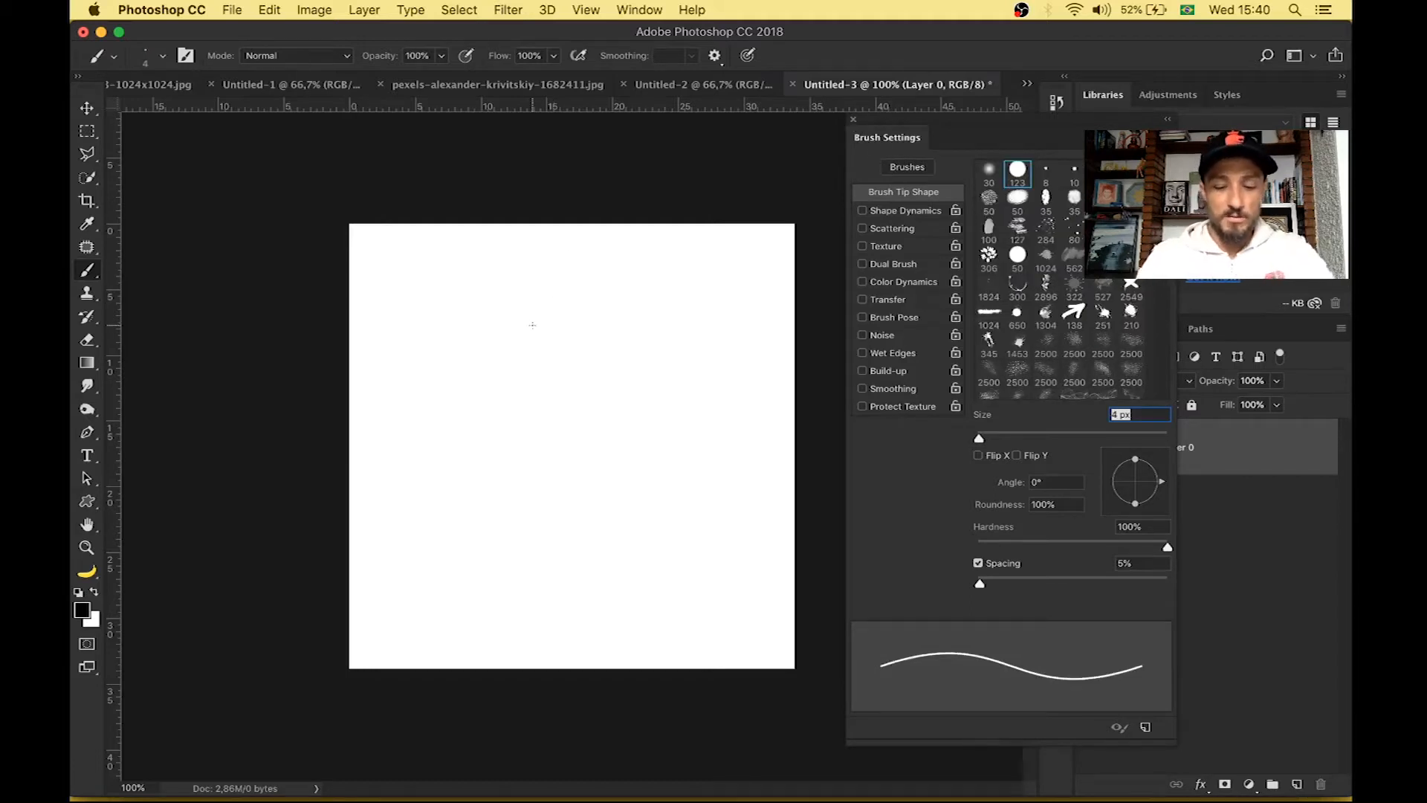
pyautogui.press('super+equal')
pyautogui.press('super+equal')
pyautogui.press(']')
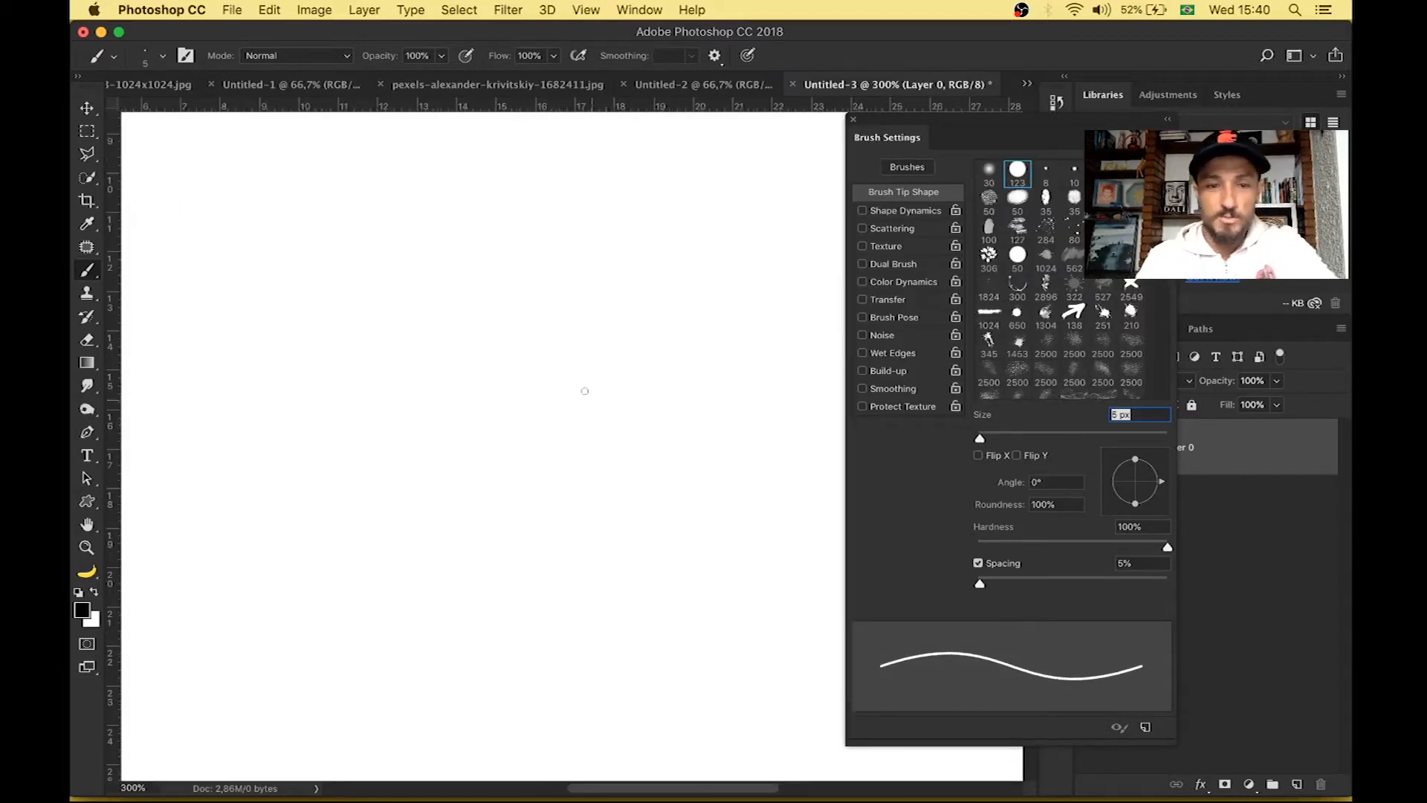
# - Enable Shape Dynamics for the brush with the size jitter control set to Fade
pyautogui.click(878, 213)
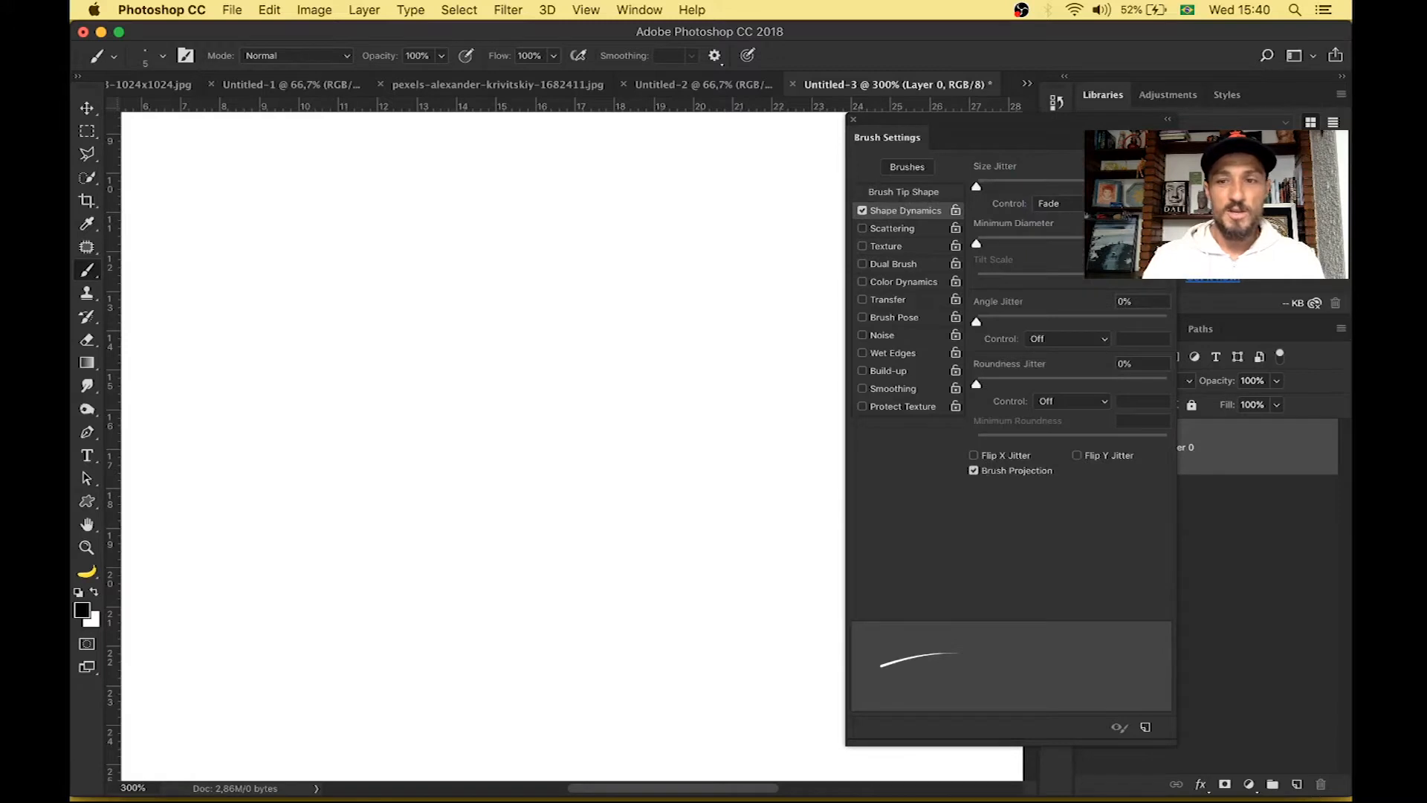
pyautogui.click(1092, 204)
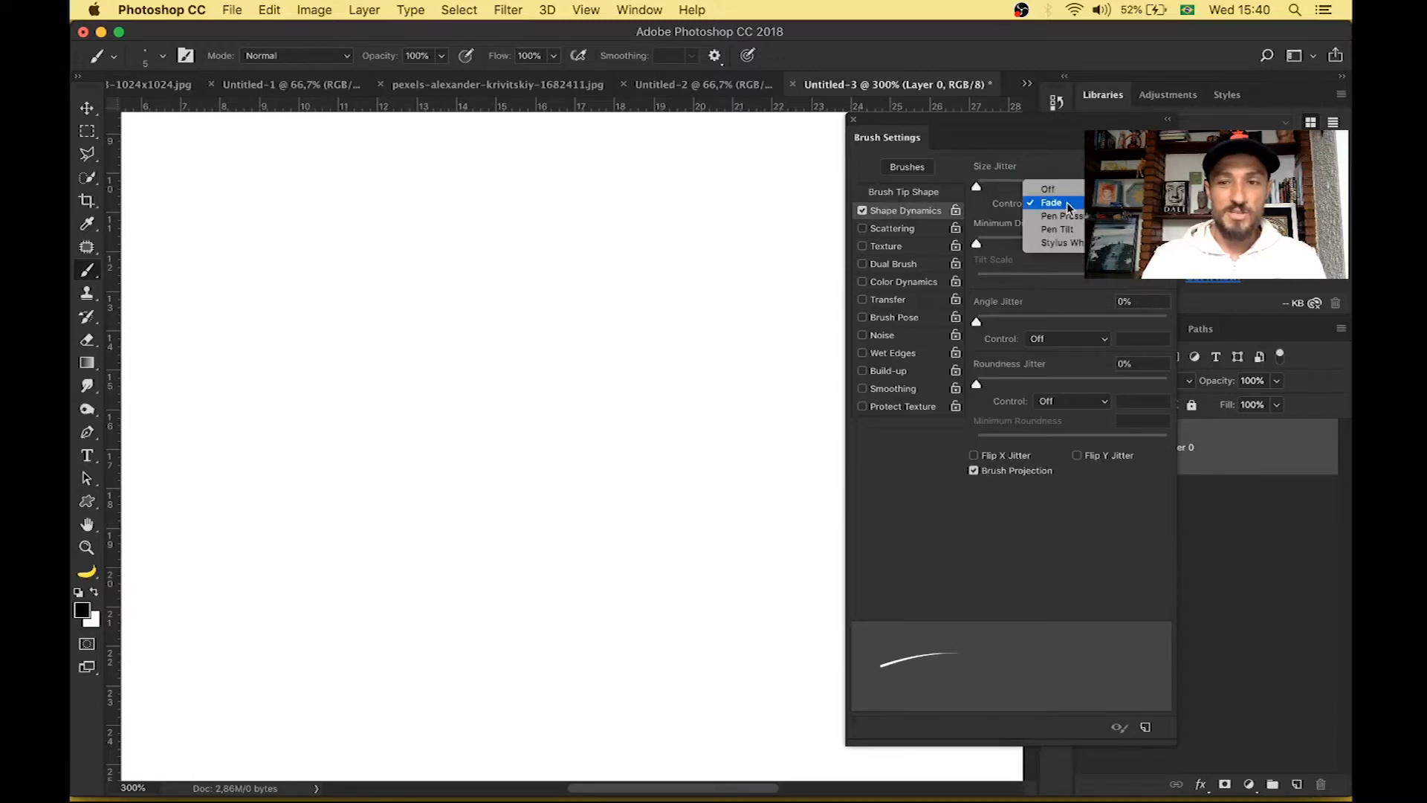
pyautogui.click(1065, 205)
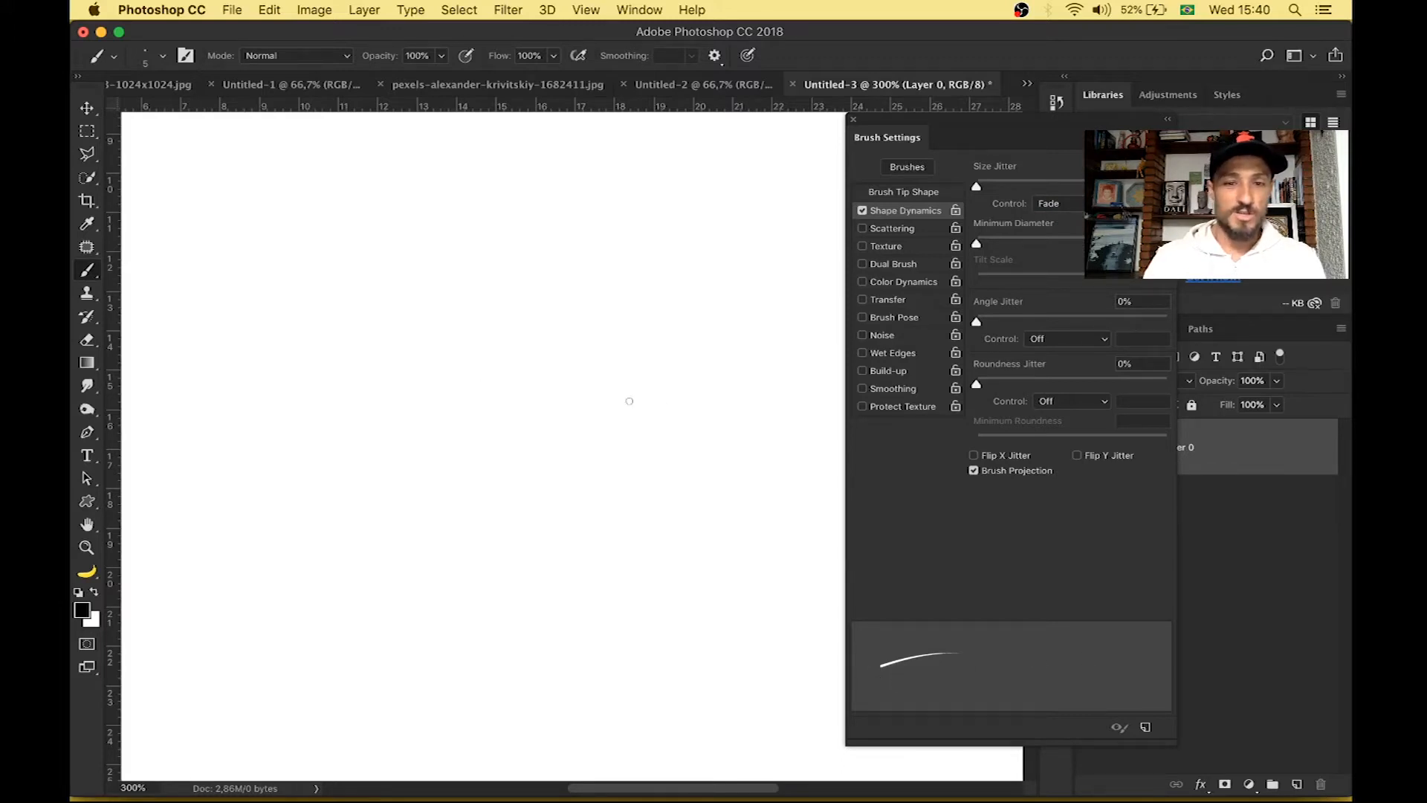
# - Paint a single curved black hair stroke that tapers to a thin tip near the canvas center, undoing the test strokes
pyautogui.moveTo(510, 486)
pyautogui.mouseDown()
pyautogui.moveTo(443, 326)
pyautogui.moveTo(498, 534)
pyautogui.moveTo(556, 508)
pyautogui.mouseUp()
pyautogui.press('super+z')
pyautogui.press('super+z')
pyautogui.press('super+z')
pyautogui.moveTo(478, 388)
pyautogui.mouseDown()
pyautogui.moveTo(513, 547)
pyautogui.moveTo(506, 478)
pyautogui.moveTo(418, 387)
pyautogui.mouseUp()
pyautogui.press('super+z')
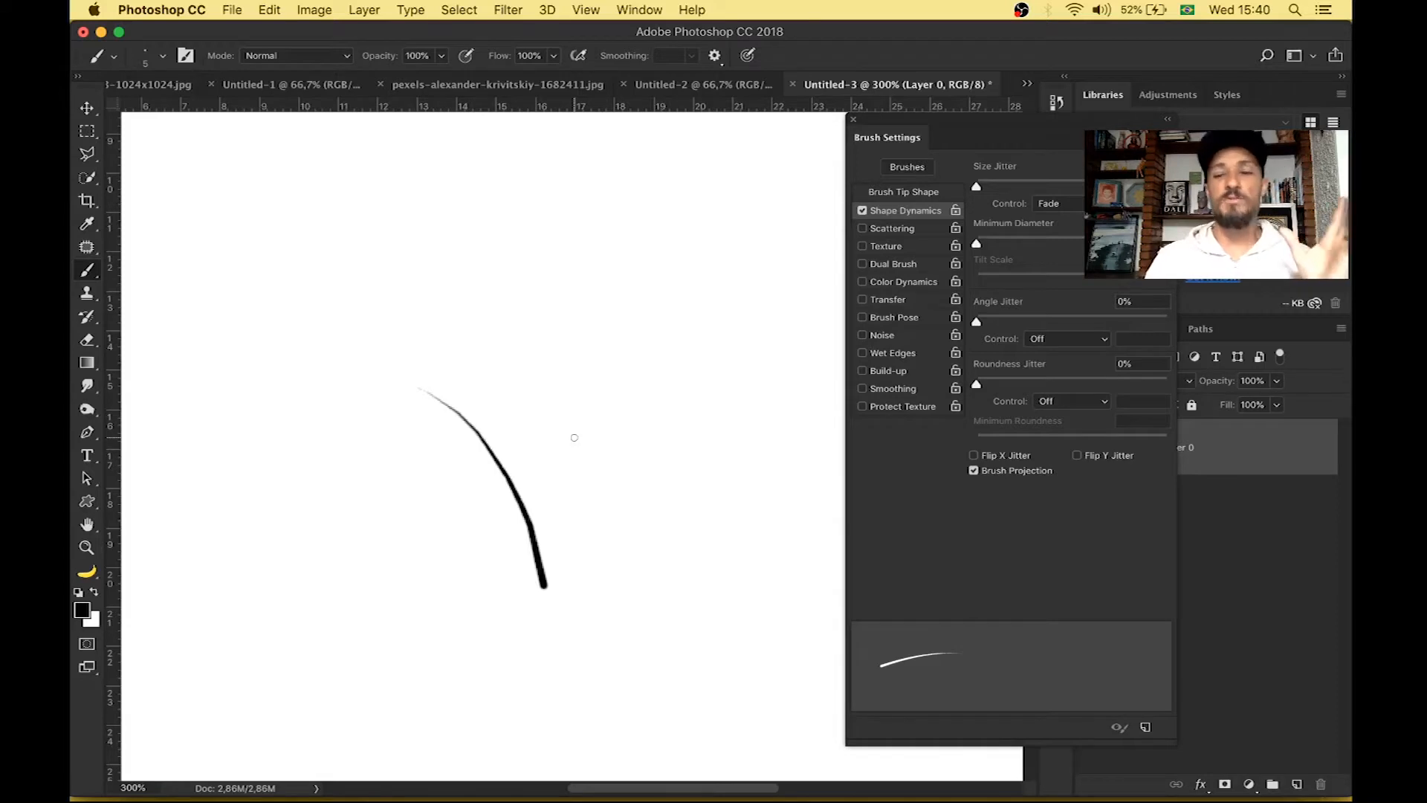
pyautogui.scroll(-2, 574, 437)
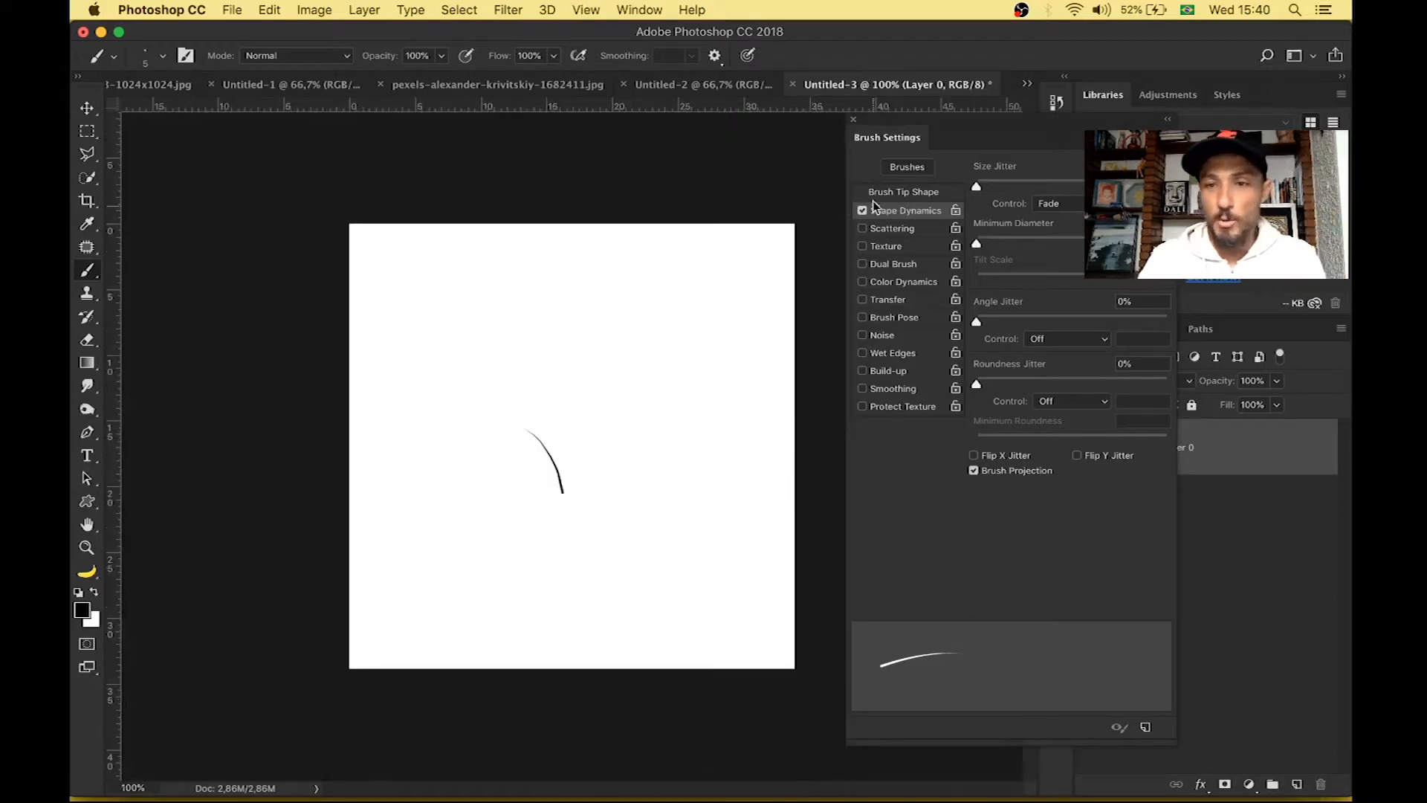
pyautogui.click(853, 120)
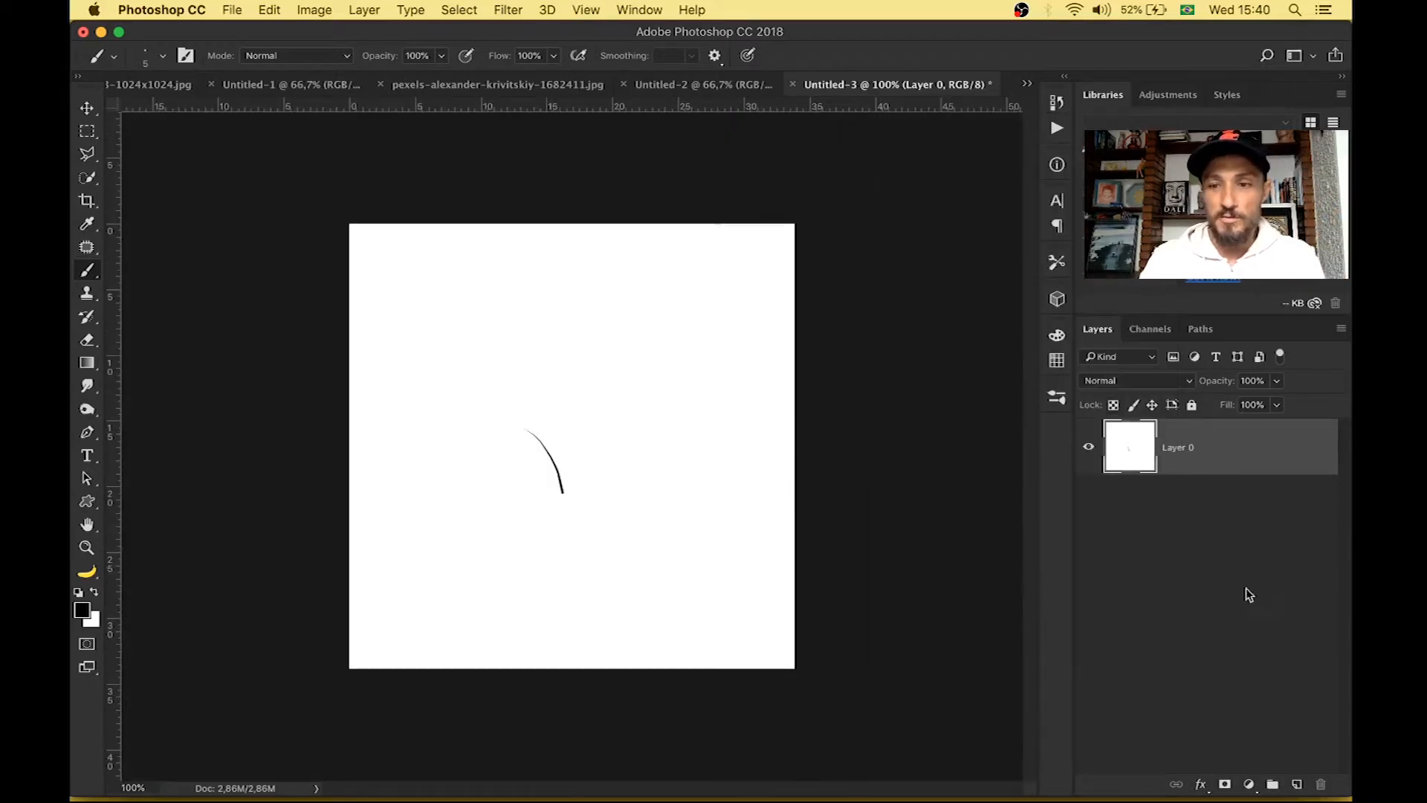
# - Select the hair stroke with a rectangular marquee and define it as a brush preset with the default name
pyautogui.click(87, 134)
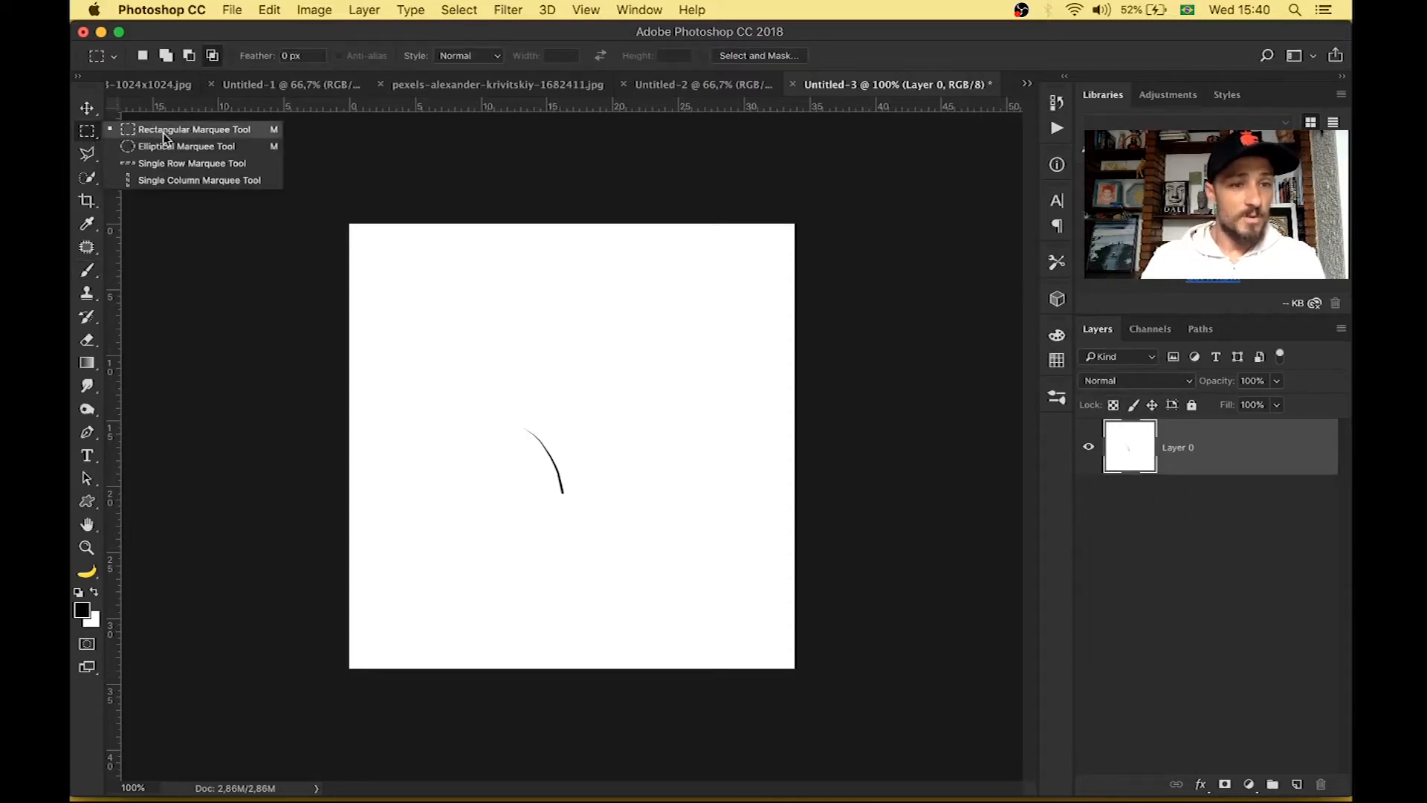
pyautogui.click(165, 132)
pyautogui.moveTo(504, 408)
pyautogui.mouseDown()
pyautogui.moveTo(520, 474)
pyautogui.moveTo(586, 509)
pyautogui.mouseUp()
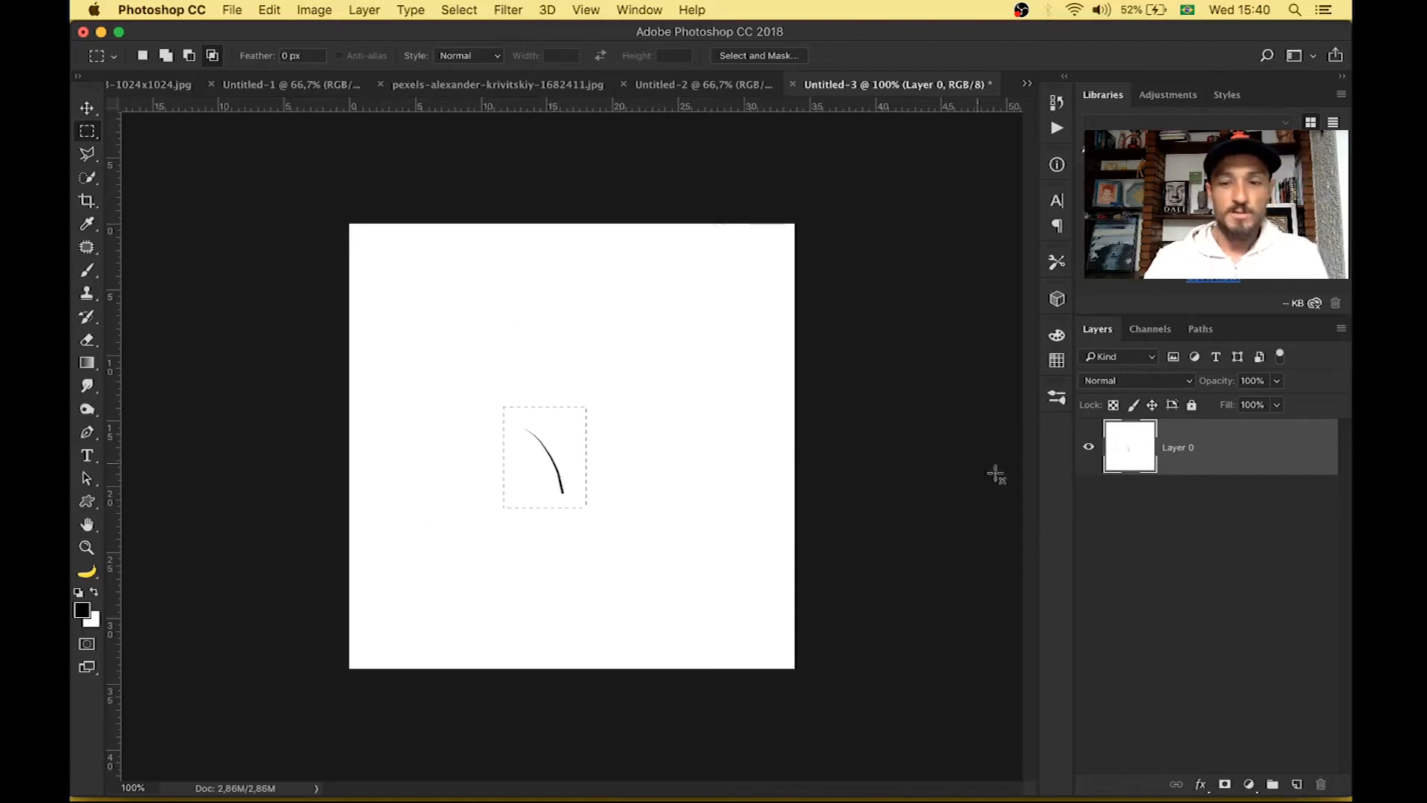
pyautogui.click(270, 9)
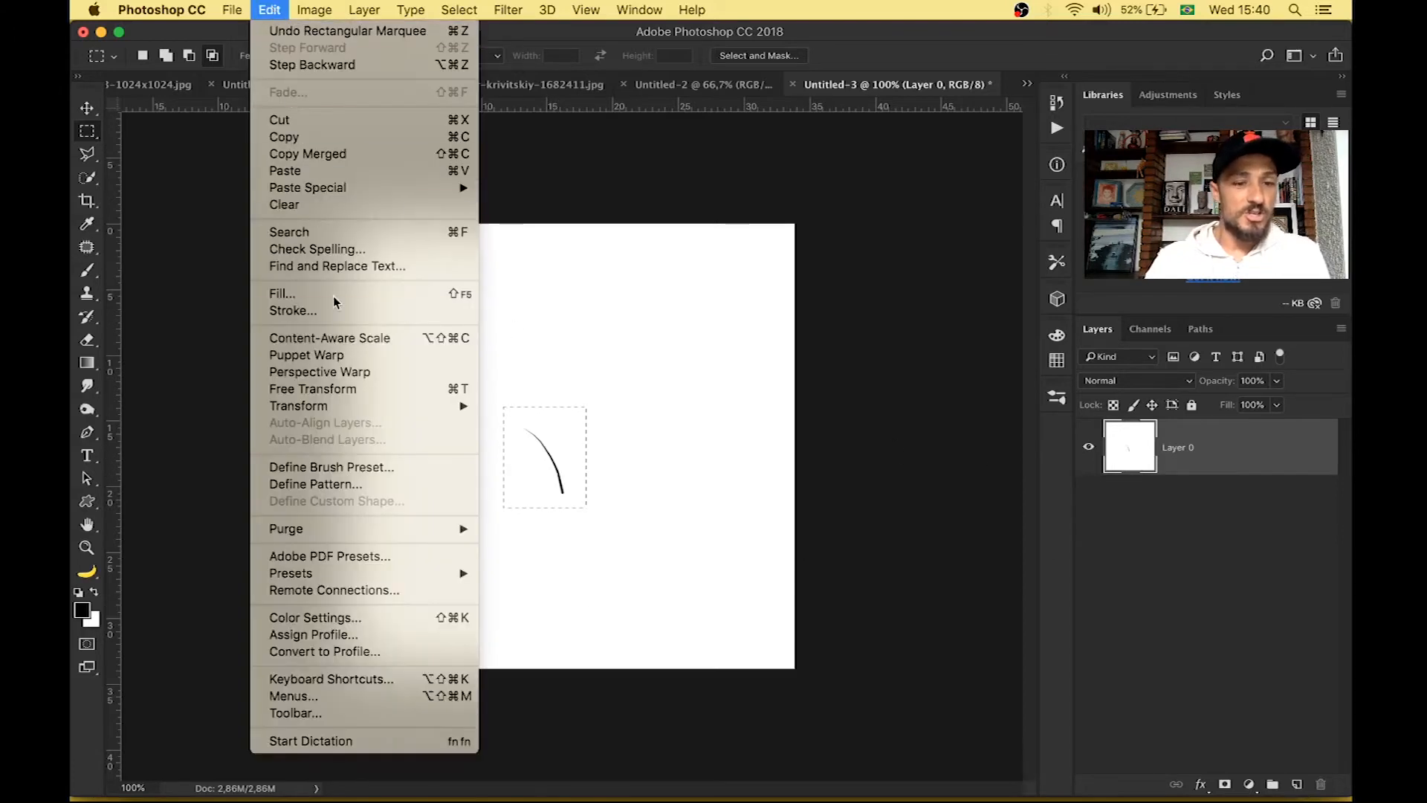
pyautogui.click(345, 467)
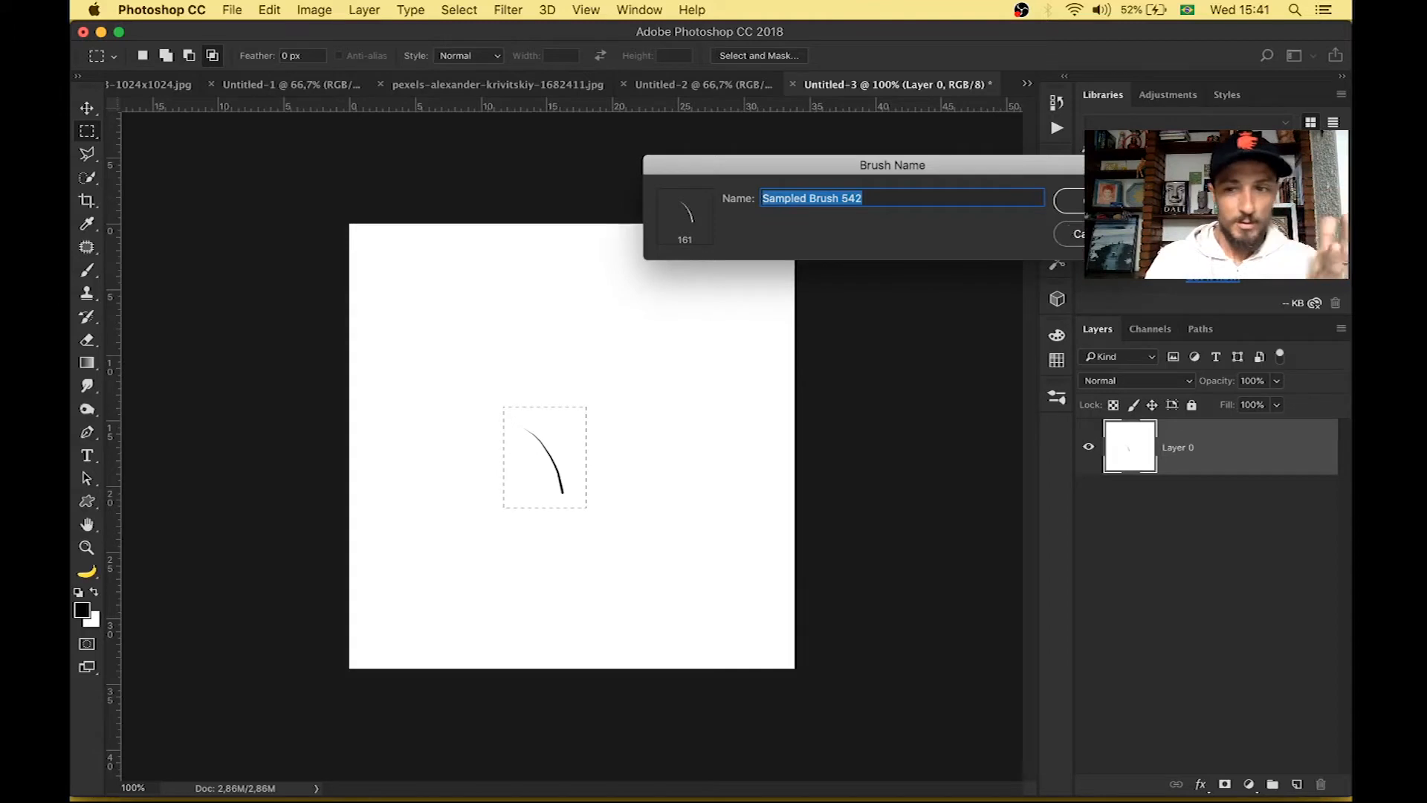
pyautogui.press('Return')
# - Deselect the hair stroke and paint test strokes with the new hair brush across the white canvas
pyautogui.press('b')
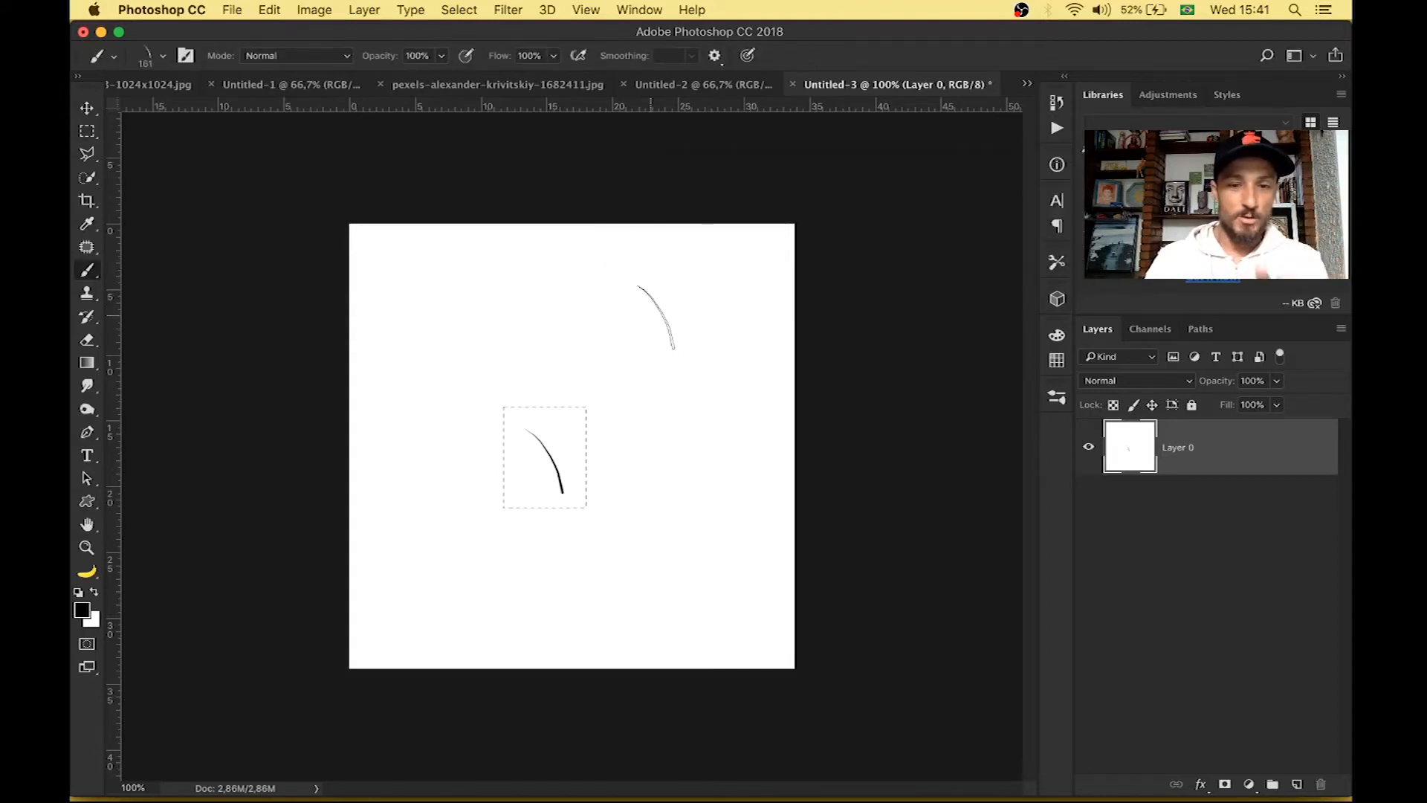
pyautogui.press('super+d')
pyautogui.moveTo(664, 346)
pyautogui.mouseDown()
pyautogui.moveTo(530, 334)
pyautogui.moveTo(458, 448)
pyautogui.moveTo(446, 511)
pyautogui.mouseUp()
pyautogui.moveTo(593, 511); pyautogui.dragTo(604, 518)
pyautogui.click(706, 457)
pyautogui.moveTo(663, 342); pyautogui.dragTo(630, 404)
pyautogui.moveTo(696, 367); pyautogui.dragTo(710, 371)
pyautogui.moveTo(691, 423); pyautogui.dragTo(592, 464)
pyautogui.moveTo(549, 444); pyautogui.dragTo(586, 511)
pyautogui.moveTo(683, 467); pyautogui.dragTo(496, 463)
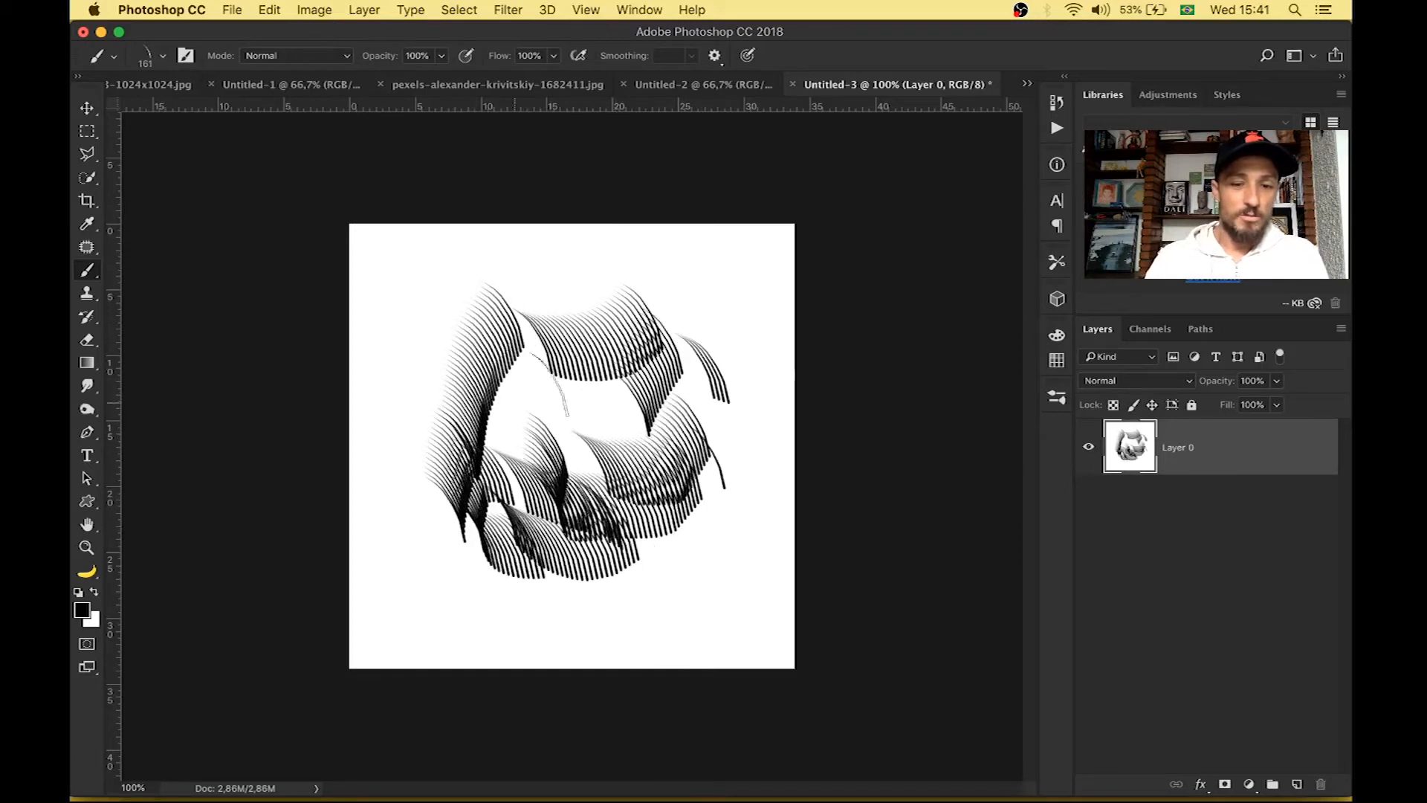
# - Close the scratch hair-stroke document to return to the fur letter C document
pyautogui.click(794, 84)
pyautogui.click(654, 290)
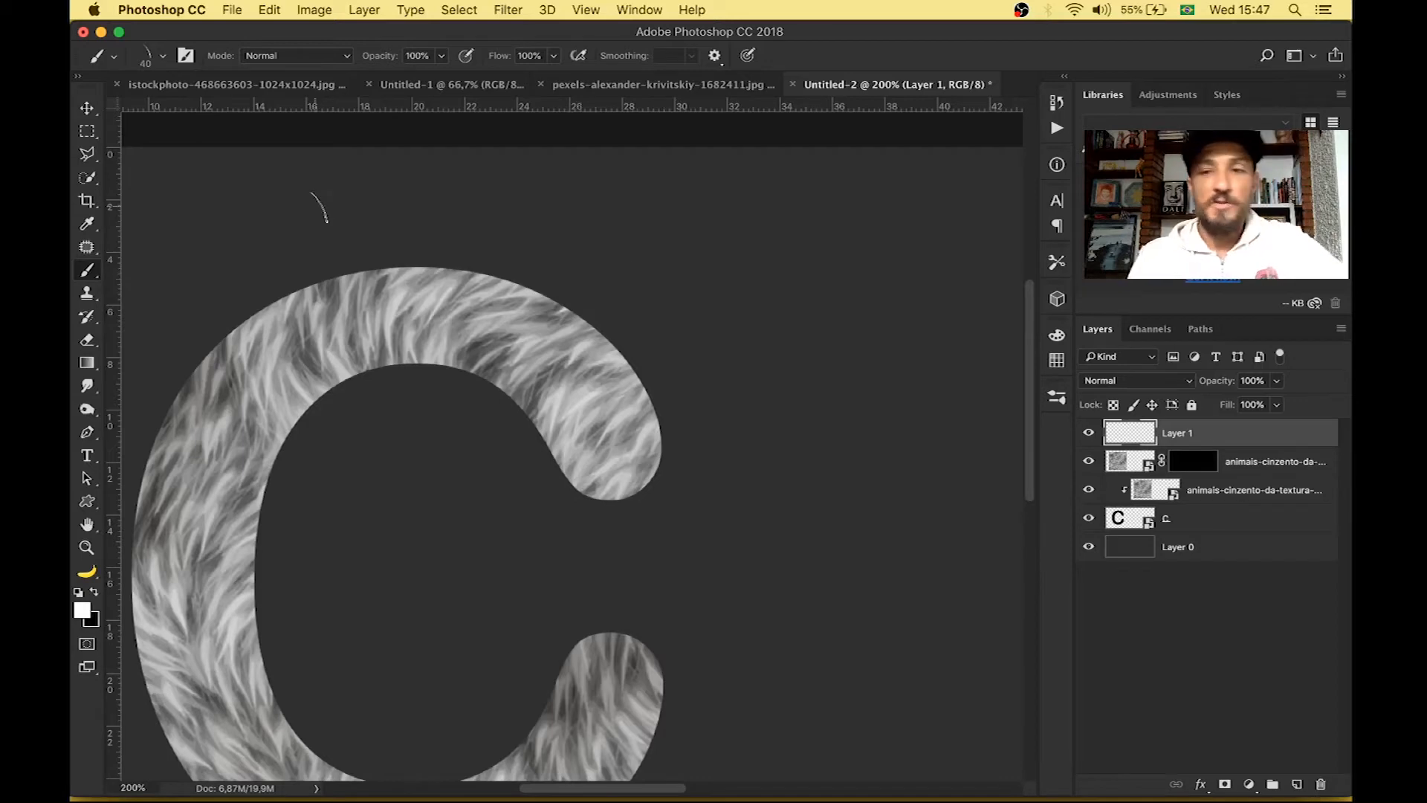
# - Enable Shape Dynamics for the hair brush and paint two test strokes above the letter C
pyautogui.click(185, 55)
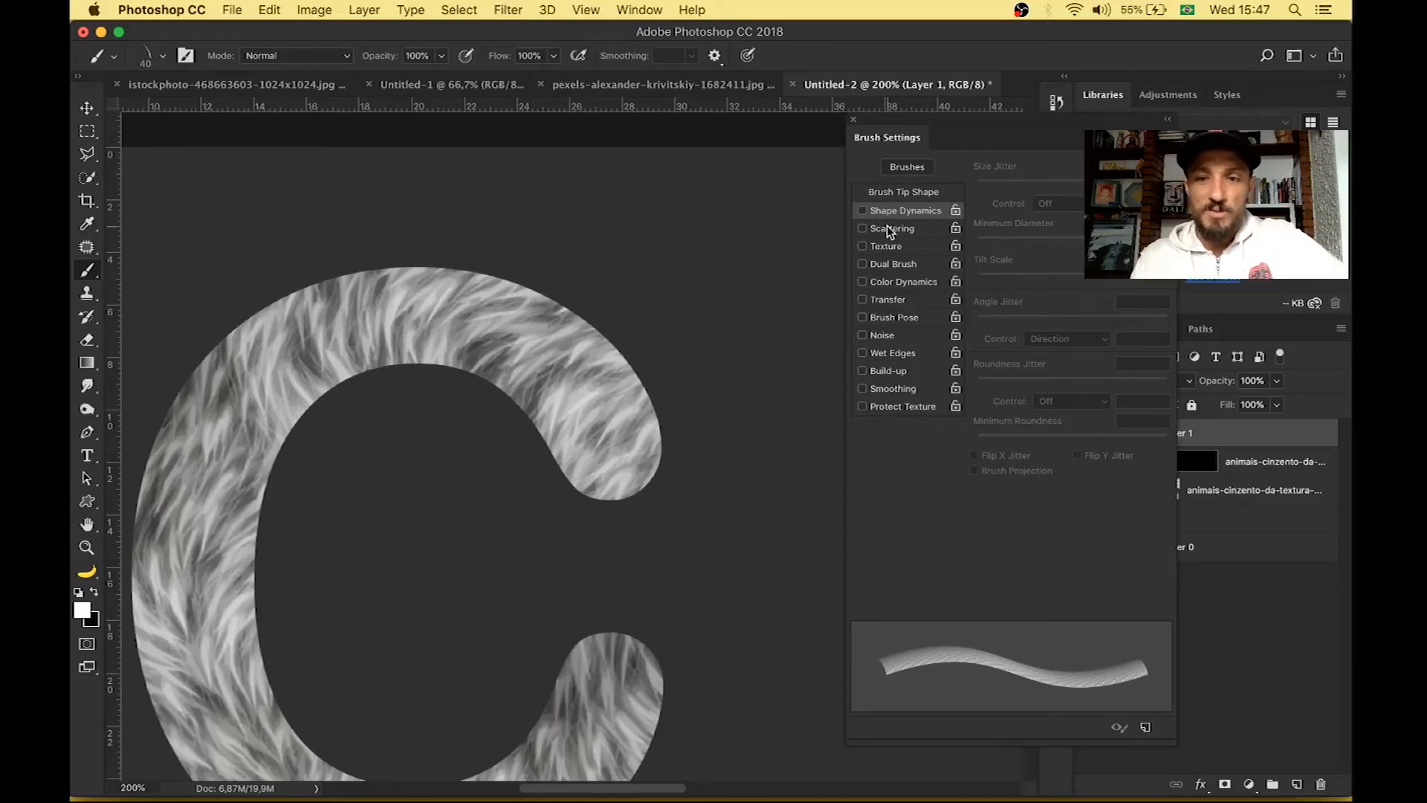
pyautogui.click(862, 210)
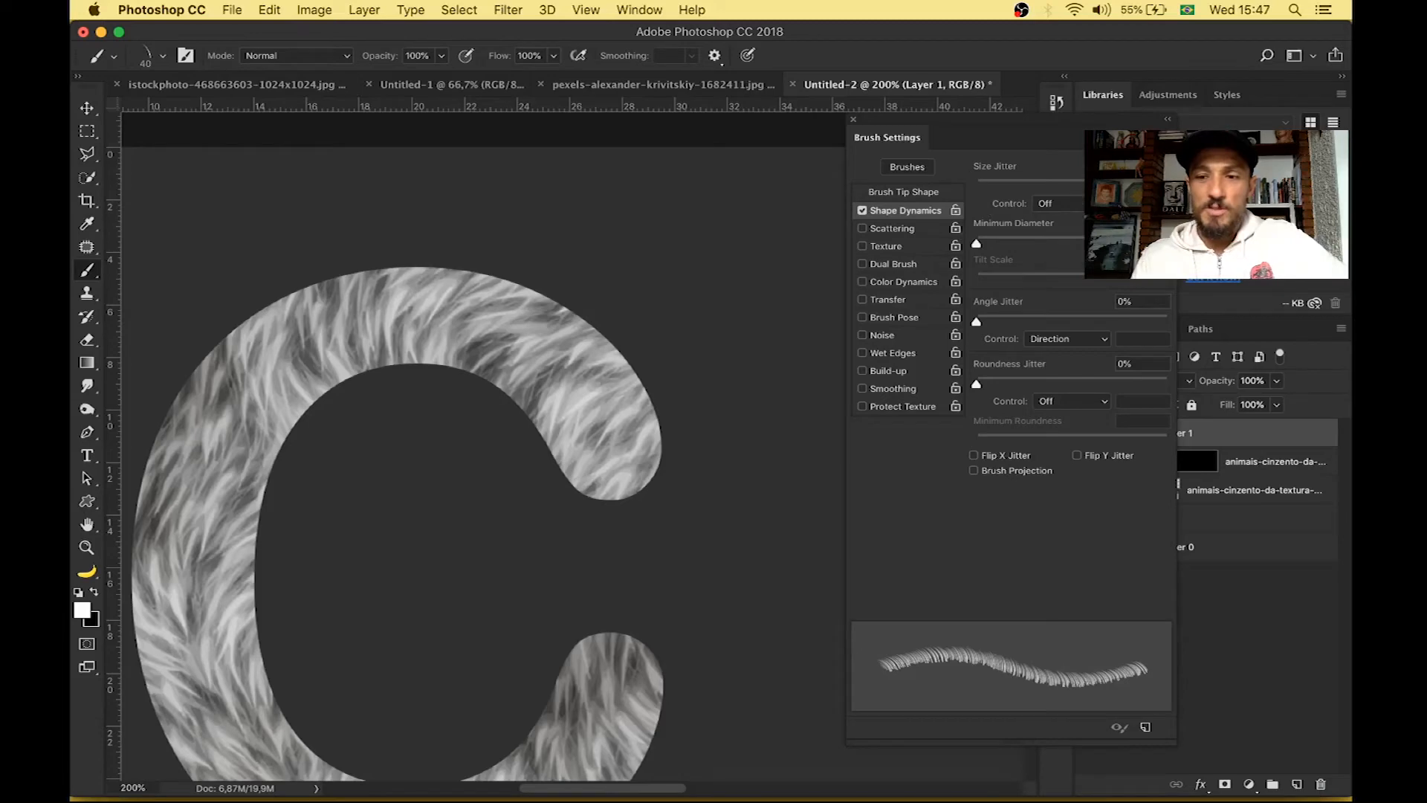
pyautogui.moveTo(1122, 126)
pyautogui.mouseDown()
pyautogui.moveTo(985, 136)
pyautogui.moveTo(1140, 133)
pyautogui.mouseUp()
pyautogui.moveTo(805, 223)
pyautogui.mouseDown()
pyautogui.moveTo(693, 247)
pyautogui.moveTo(519, 192)
pyautogui.mouseUp()
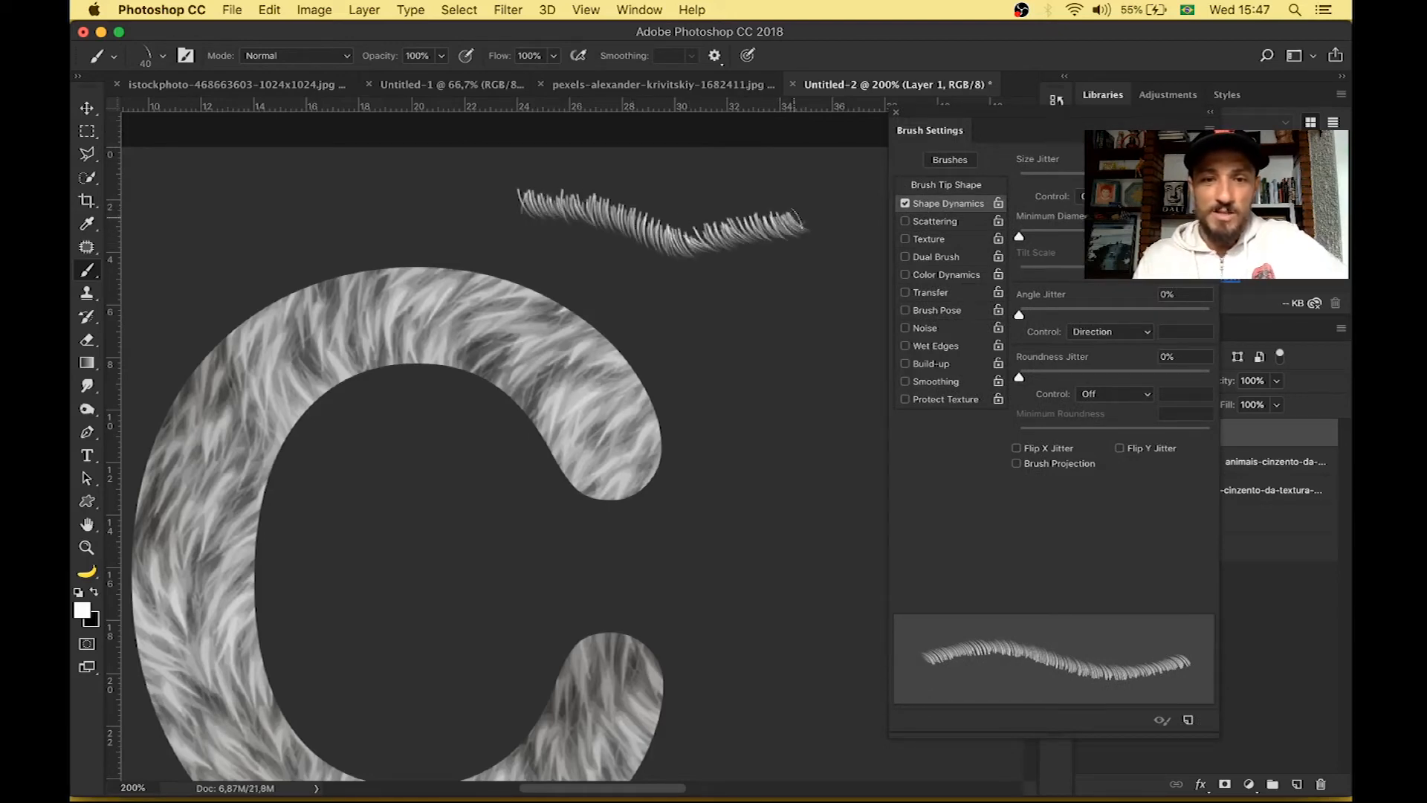
pyautogui.moveTo(623, 178); pyautogui.dragTo(794, 186)
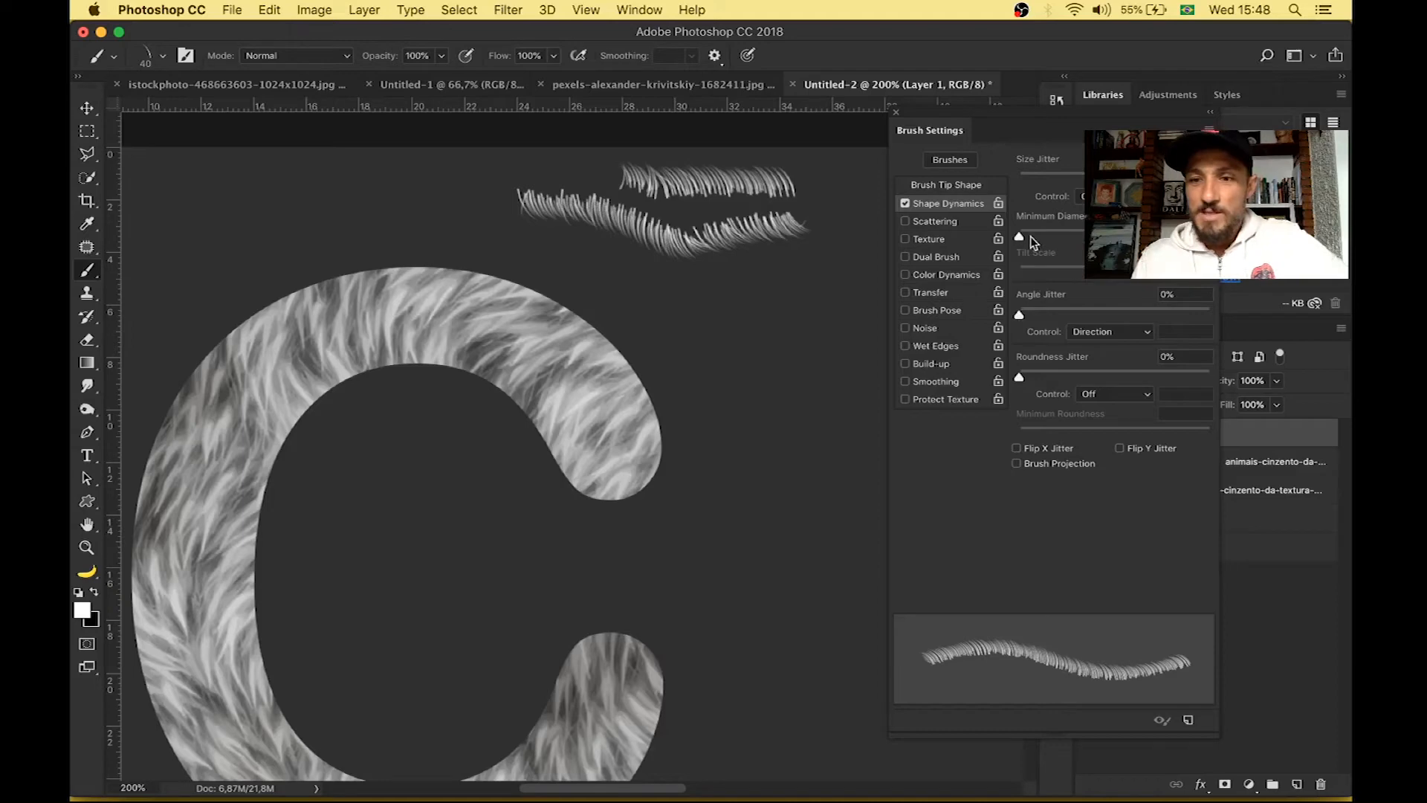
# - Enable Scattering for the hair brush with a small scatter amount and a slightly raised count for denser hairs
pyautogui.click(938, 221)
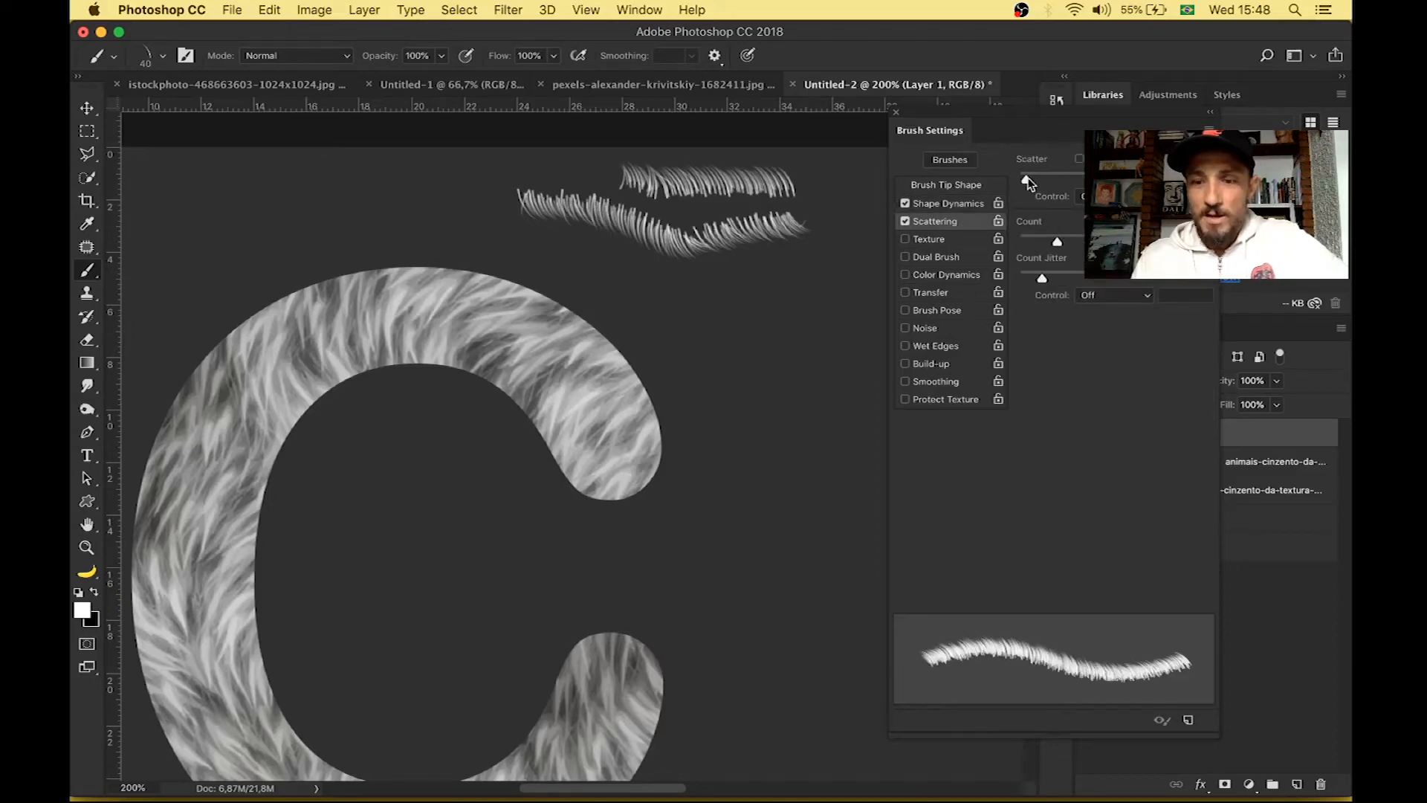
pyautogui.moveTo(1027, 181); pyautogui.dragTo(1042, 182)
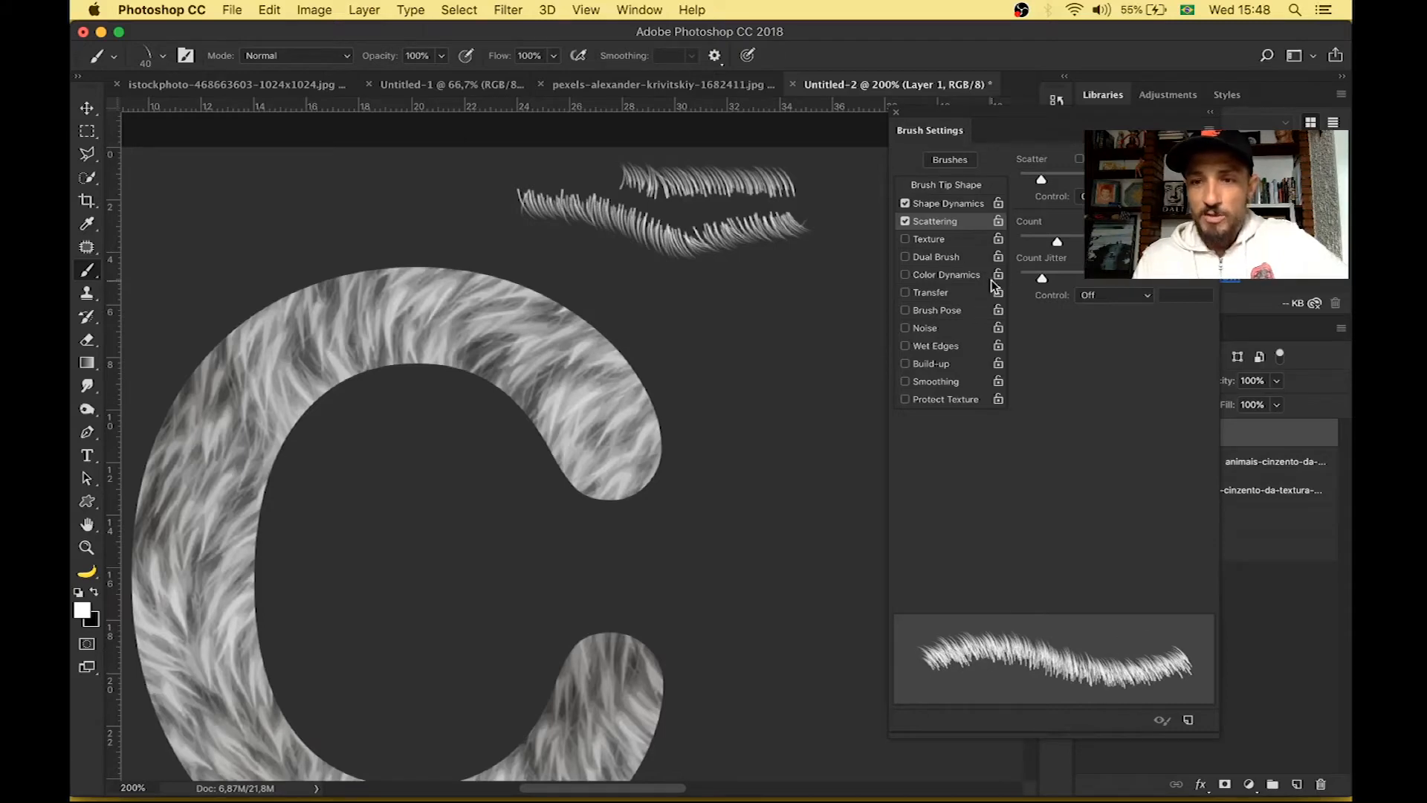
pyautogui.moveTo(1042, 180)
pyautogui.mouseDown()
pyautogui.moveTo(1097, 184)
pyautogui.moveTo(1041, 179)
pyautogui.mouseUp()
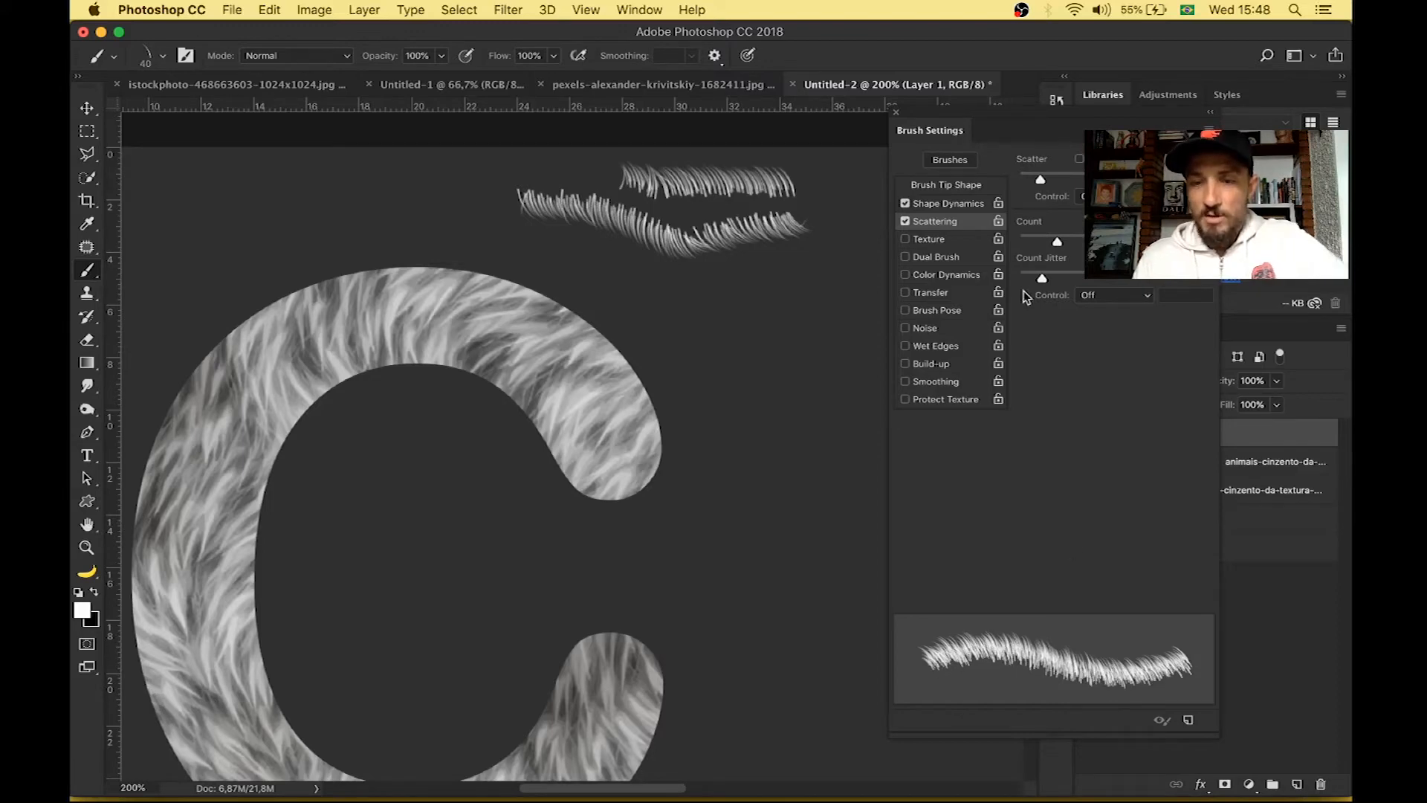
pyautogui.moveTo(1037, 179); pyautogui.dragTo(1037, 179)
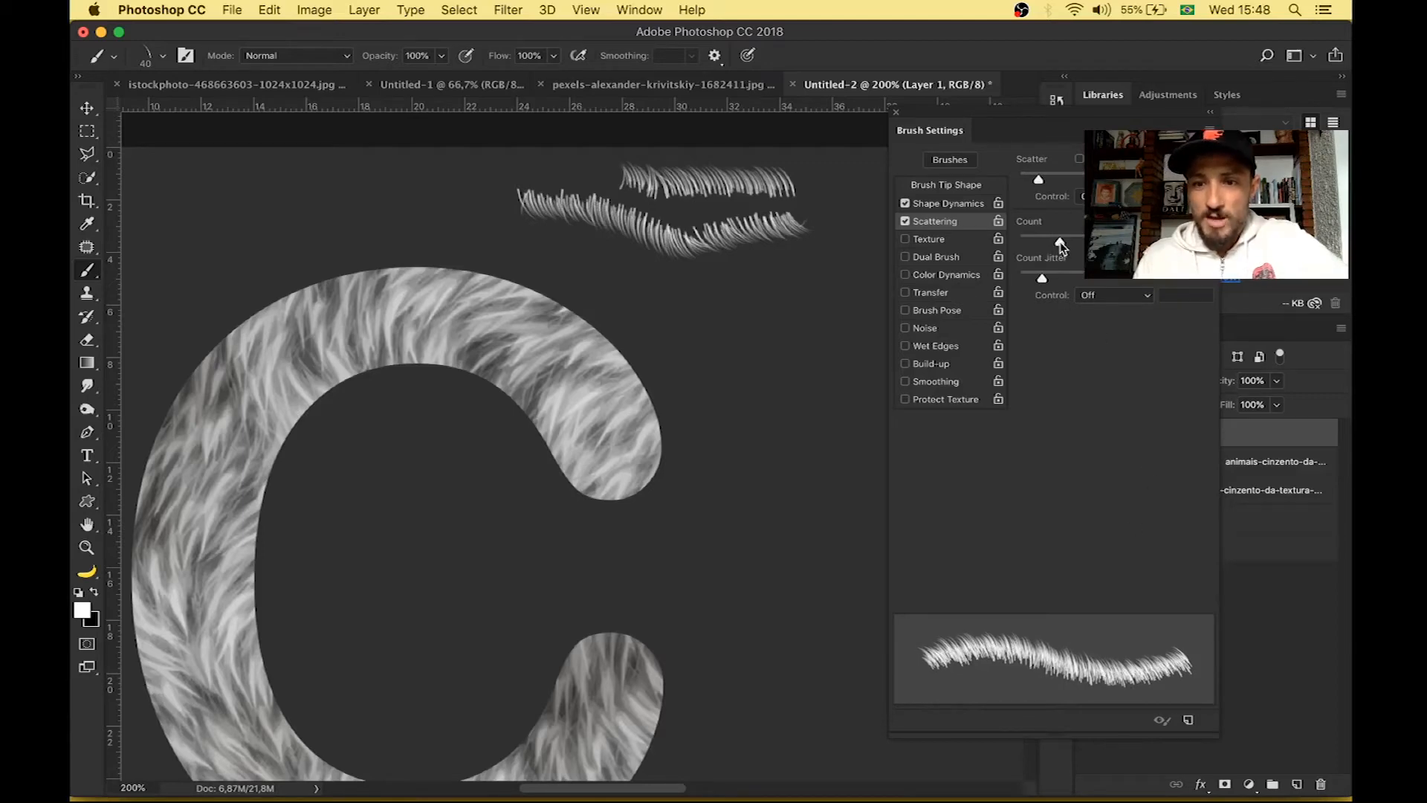
pyautogui.moveTo(1092, 241)
pyautogui.mouseDown()
pyautogui.moveTo(1160, 241)
pyautogui.moveTo(1002, 247)
pyautogui.moveTo(1033, 249)
pyautogui.mouseUp()
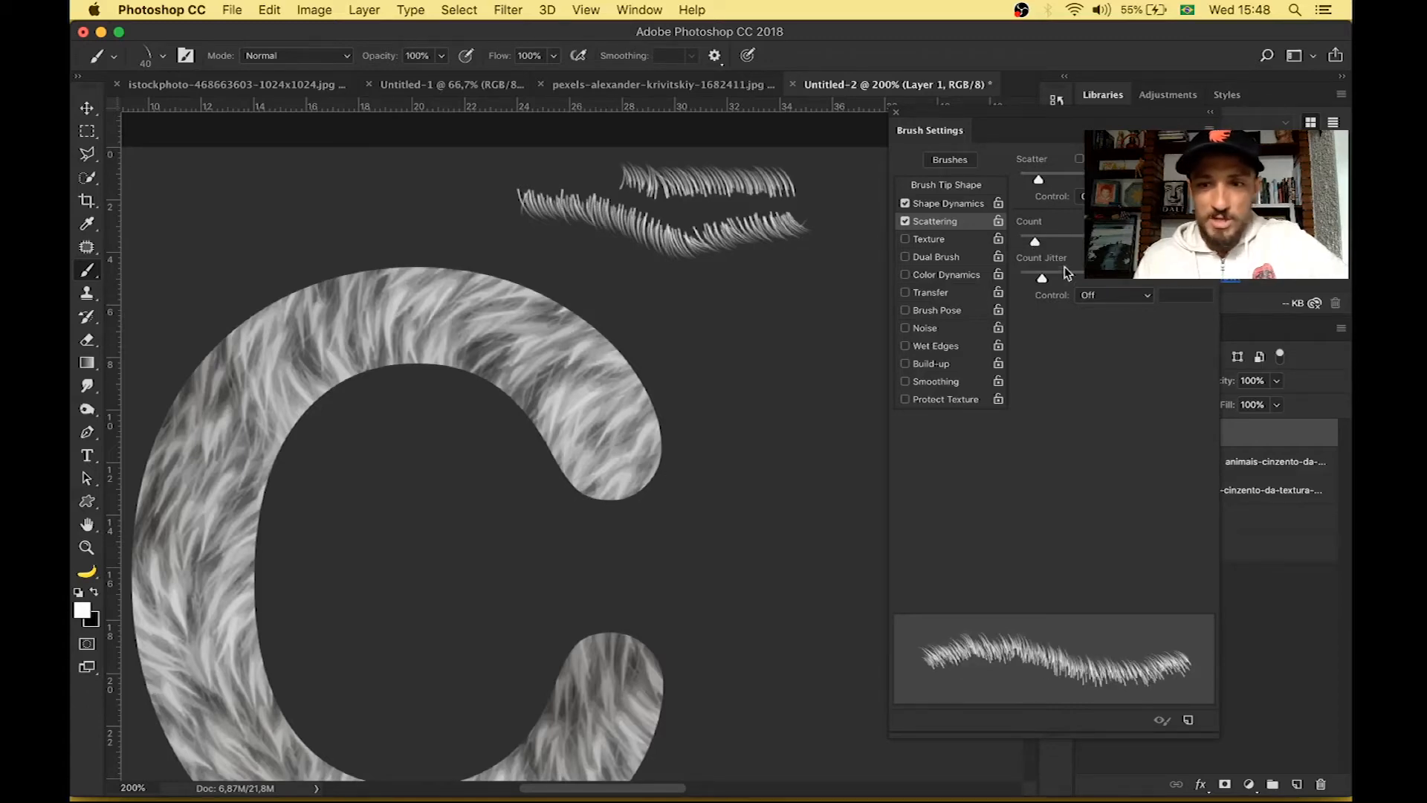
pyautogui.moveTo(1044, 245); pyautogui.dragTo(1053, 245)
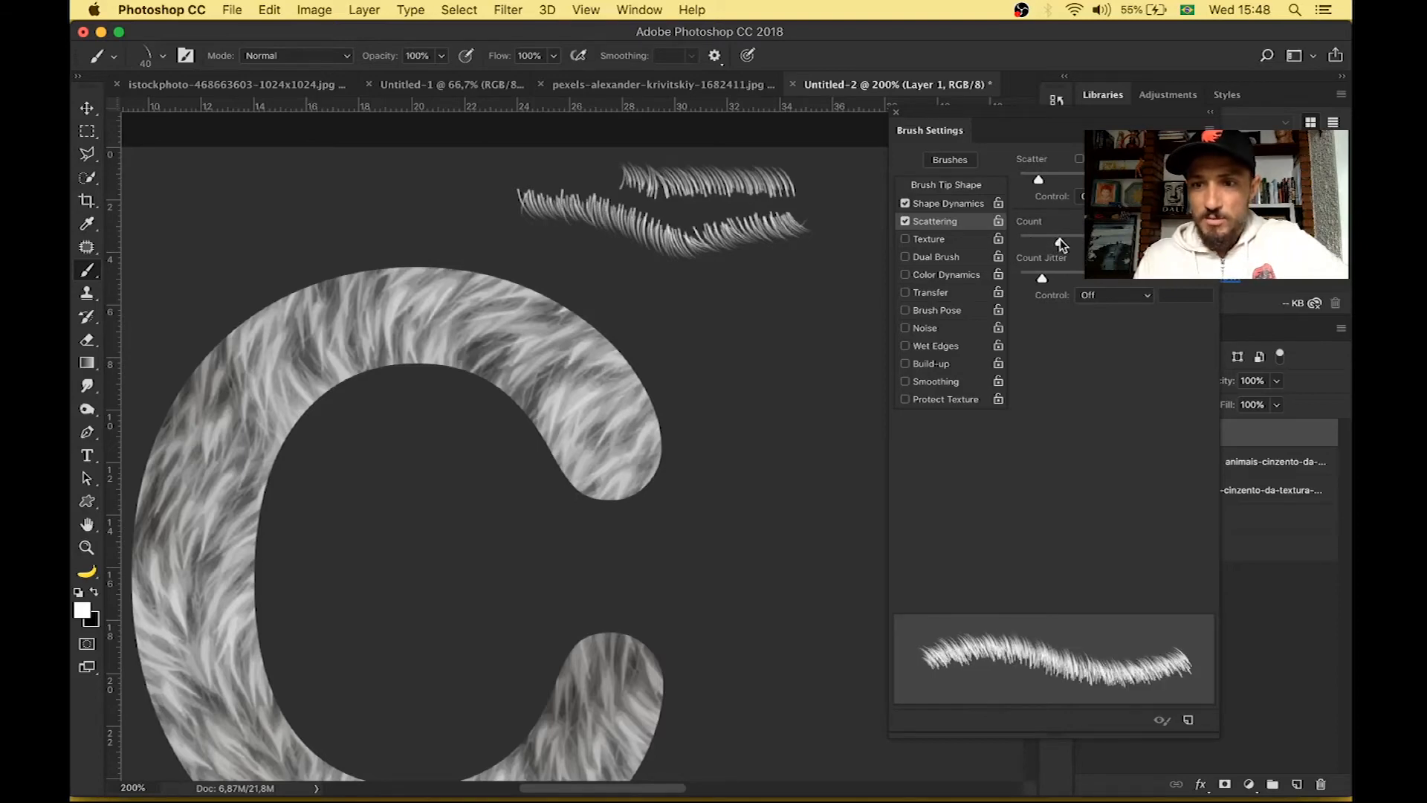
pyautogui.moveTo(1065, 245); pyautogui.dragTo(1069, 245)
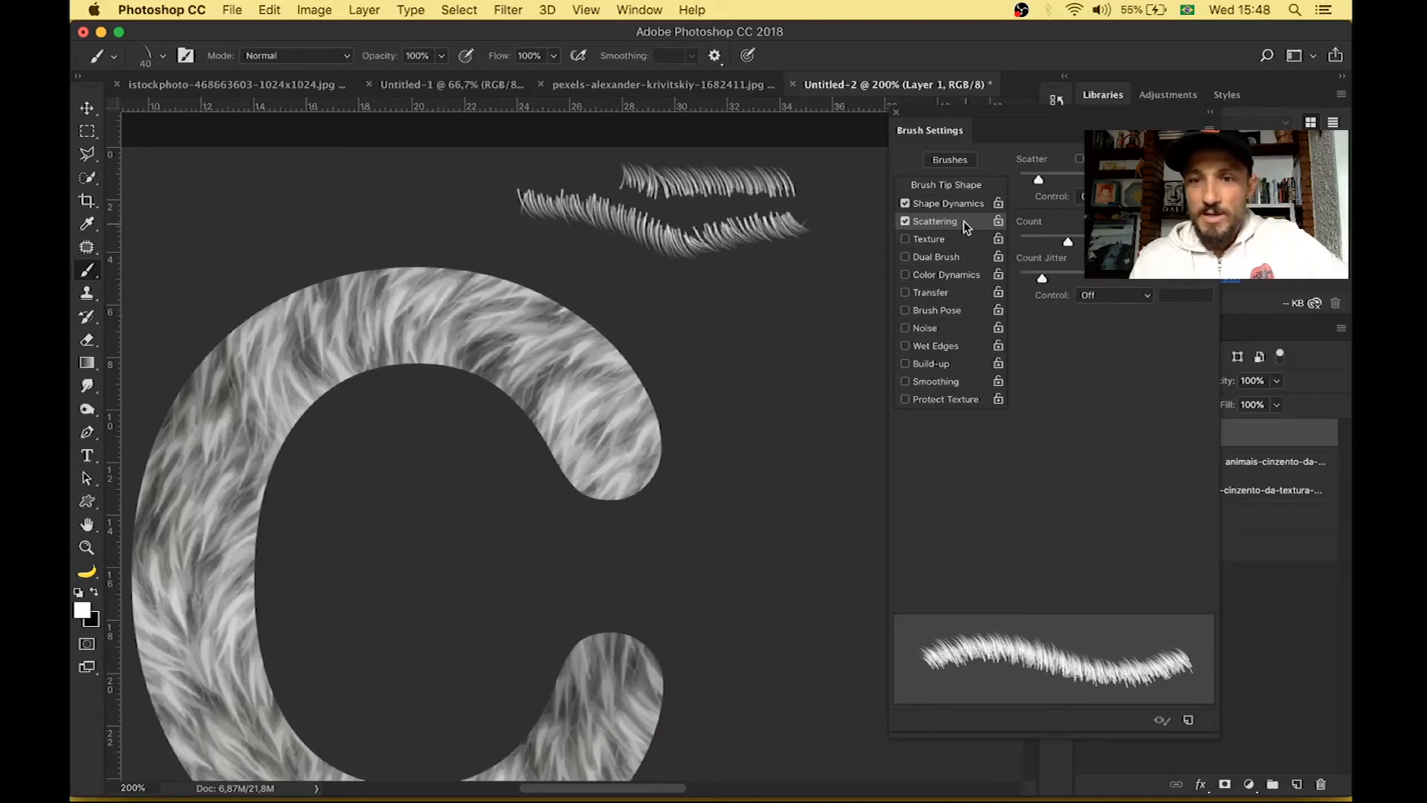
# - Choose Direction as the angle jitter control in Shape Dynamics and paint a winding test stroke beside the letter C
pyautogui.click(949, 204)
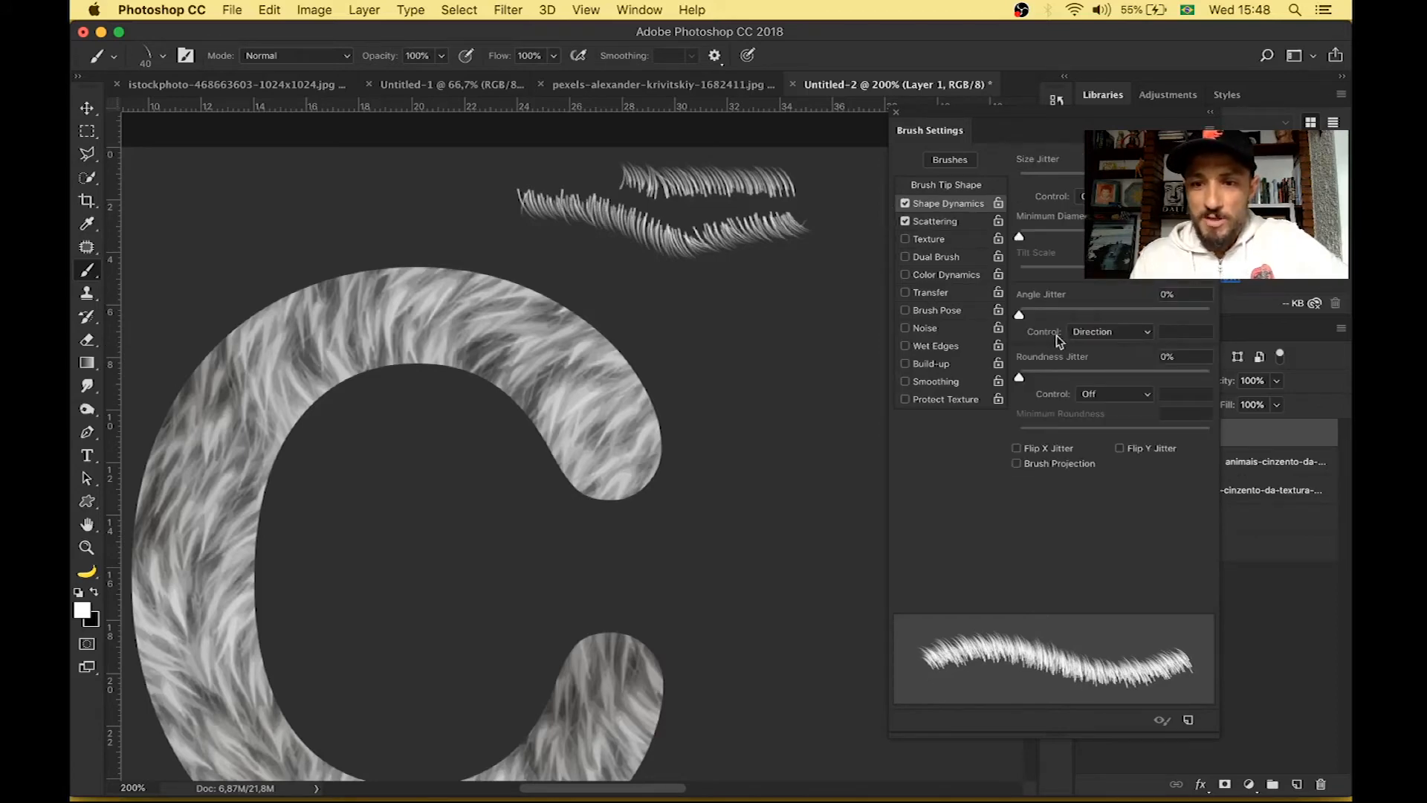
pyautogui.click(1131, 338)
pyautogui.click(1107, 331)
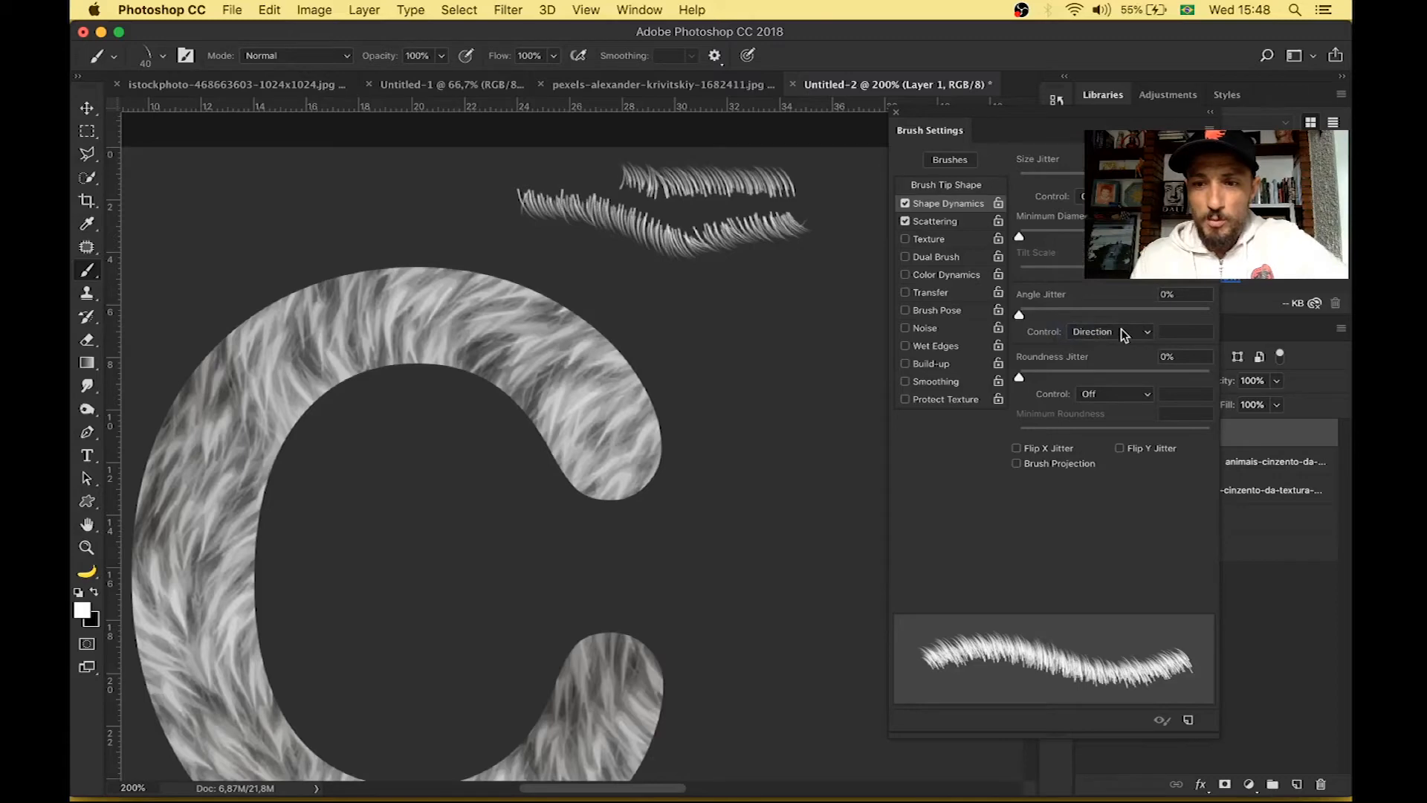
pyautogui.click(1123, 333)
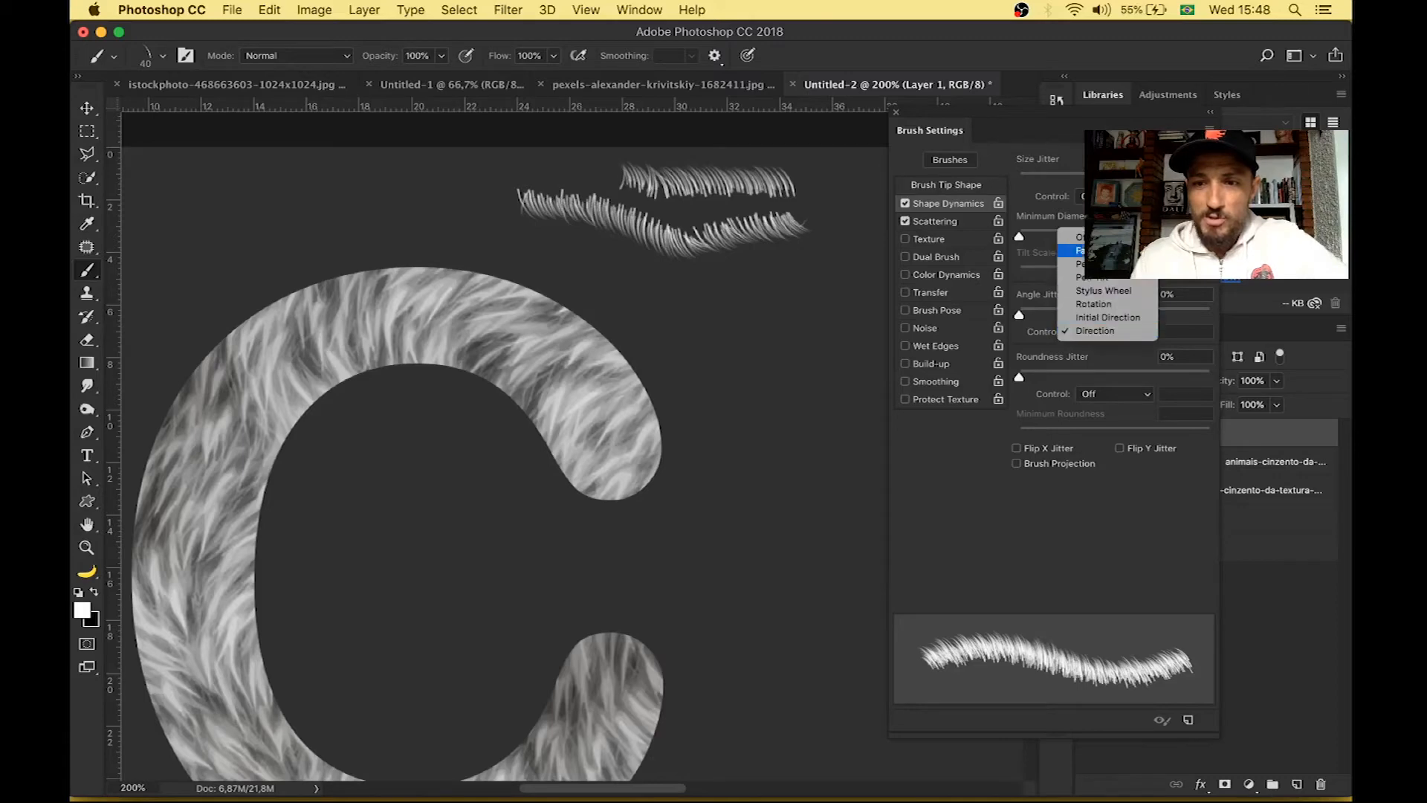
pyautogui.click(1107, 331)
pyautogui.moveTo(843, 294)
pyautogui.mouseDown()
pyautogui.moveTo(786, 394)
pyautogui.moveTo(834, 432)
pyautogui.moveTo(833, 495)
pyautogui.moveTo(758, 510)
pyautogui.moveTo(741, 533)
pyautogui.moveTo(809, 578)
pyautogui.moveTo(811, 600)
pyautogui.moveTo(733, 616)
pyautogui.moveTo(805, 676)
pyautogui.moveTo(782, 708)
pyautogui.moveTo(727, 704)
pyautogui.moveTo(751, 725)
pyautogui.mouseUp()
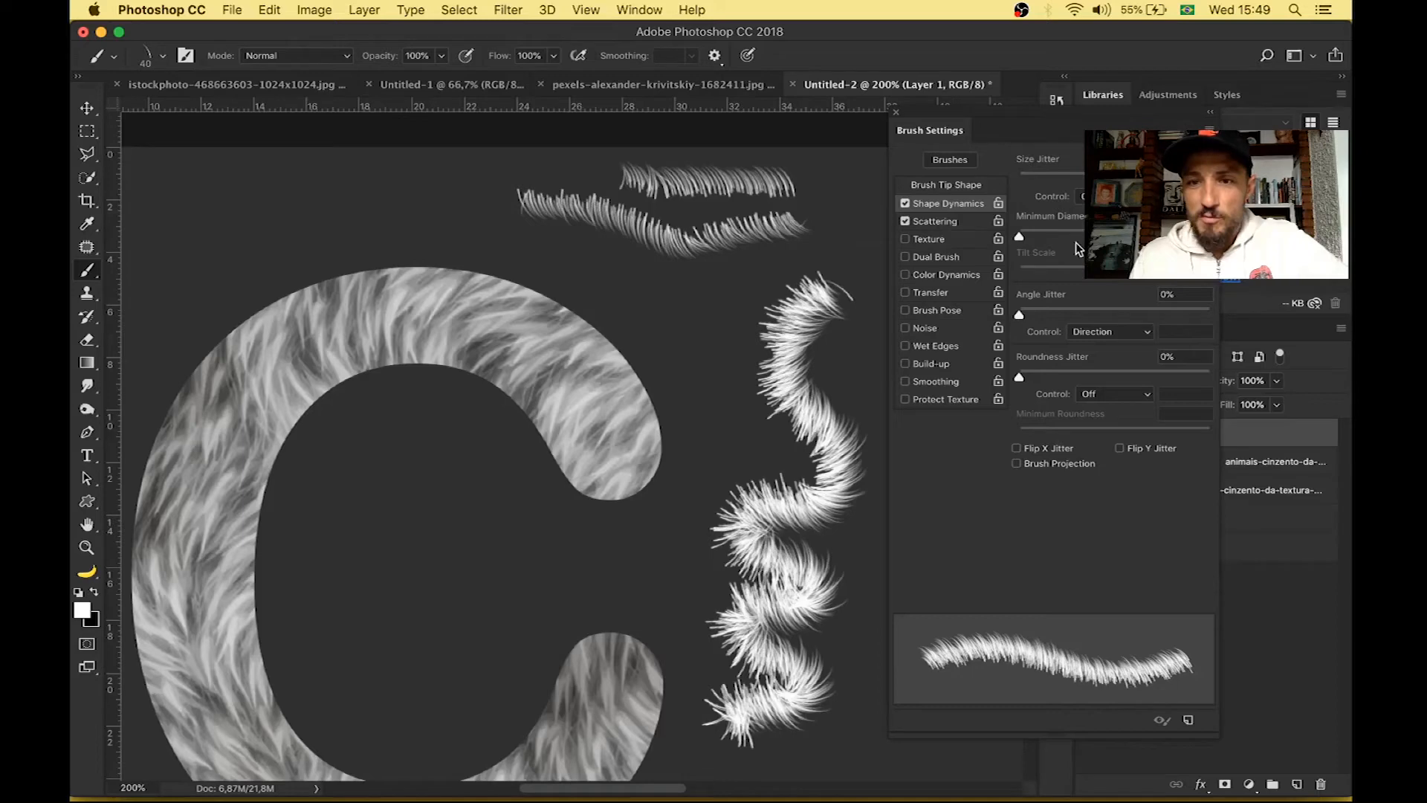
# - Close the brush settings and undo the three test strokes
pyautogui.click(897, 112)
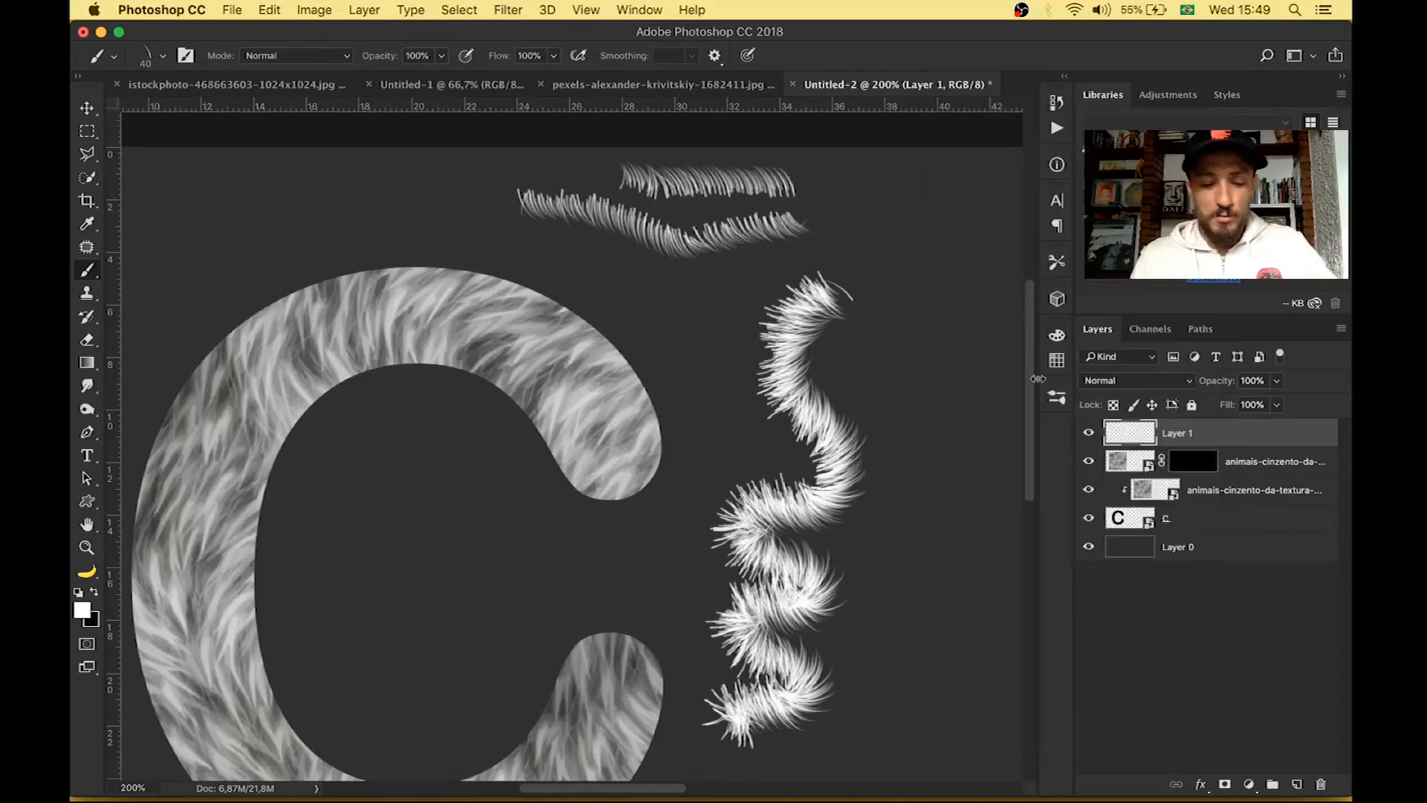
pyautogui.press('super+alt+z')
pyautogui.press('super+alt+z')
pyautogui.press('super+alt+z')
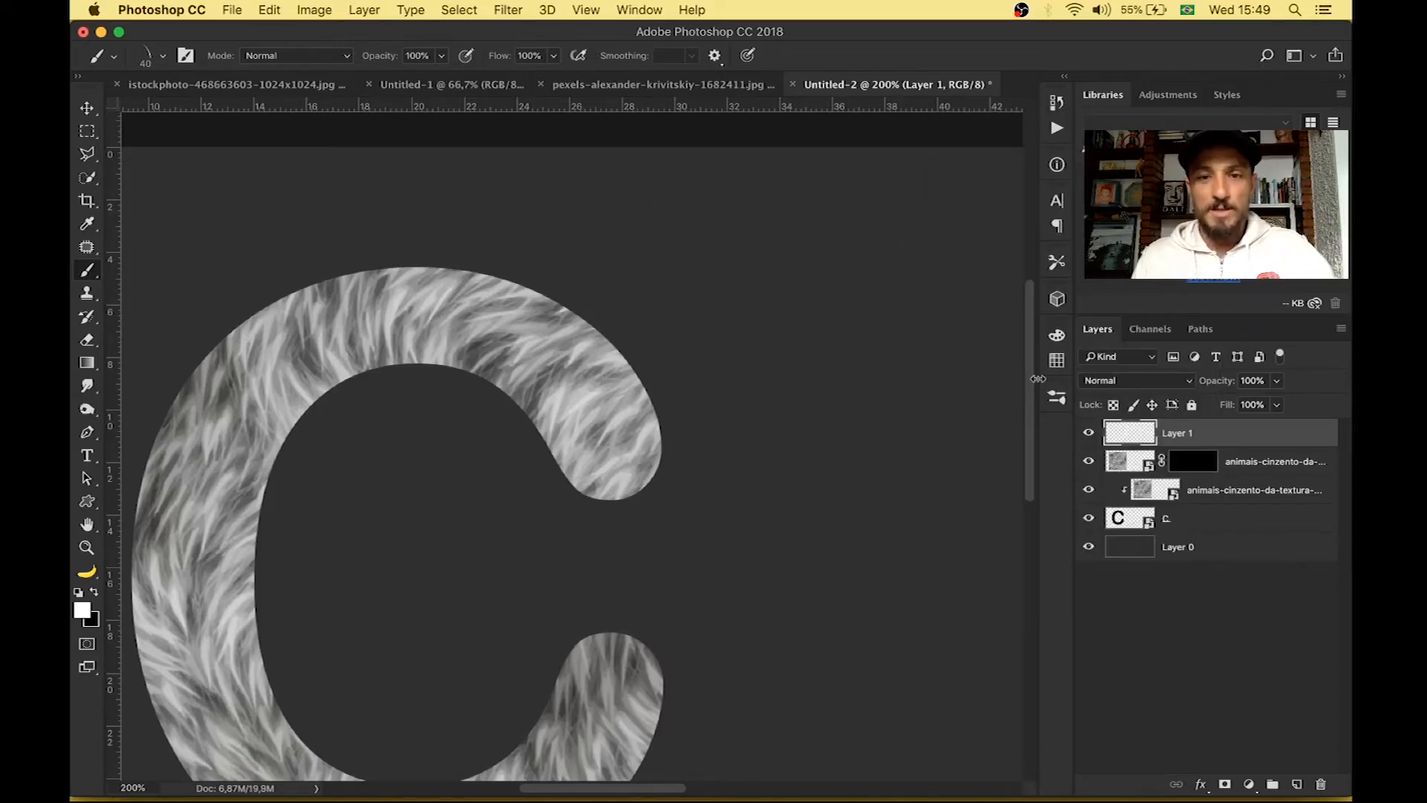
# - Delete the empty Layer 1 and target the layer mask of the top fur layer
pyautogui.moveTo(1228, 439); pyautogui.dragTo(1251, 643)
pyautogui.click(1198, 434)
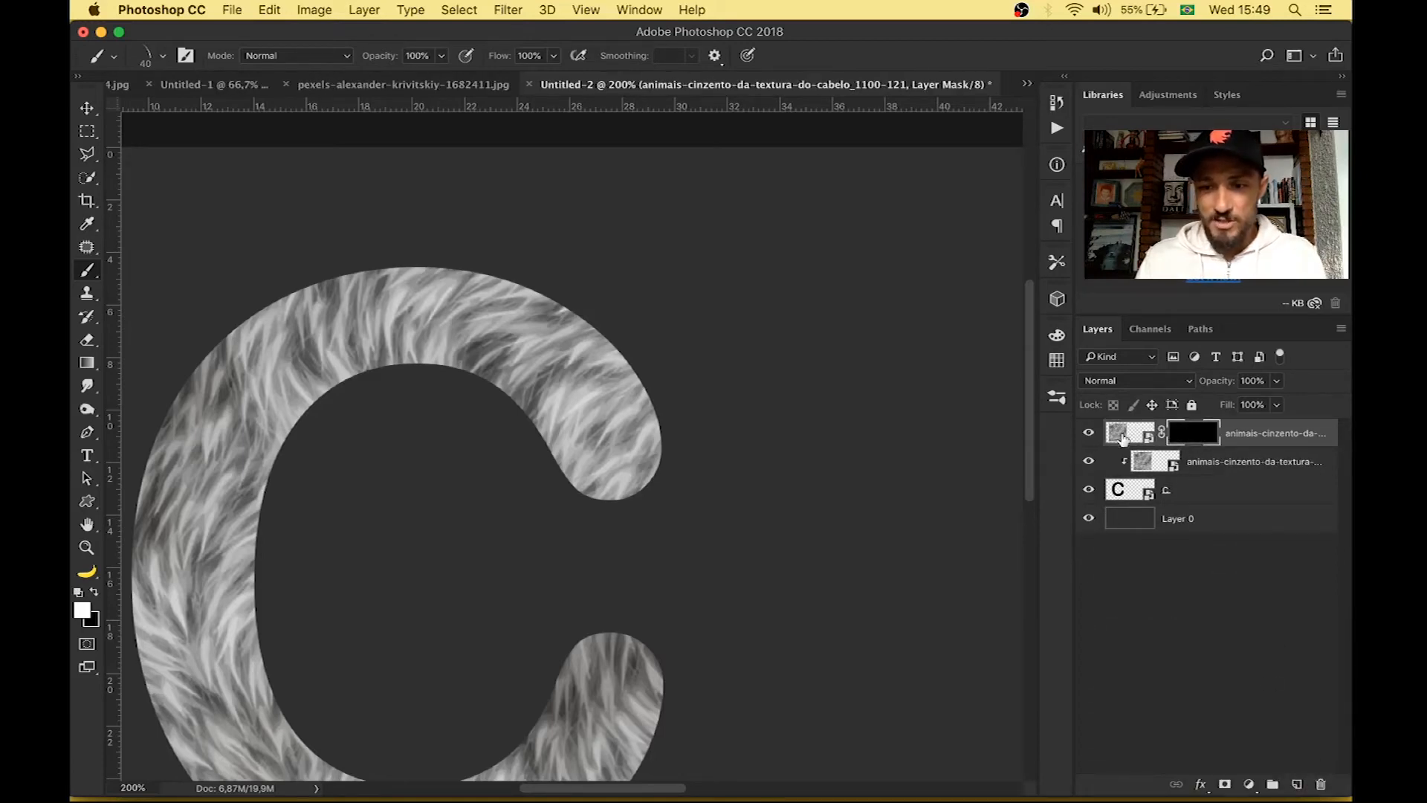
# - Disable the top fur layer's mask to show the full fur texture, and re-enable it
pyautogui.rightClick(1196, 436)
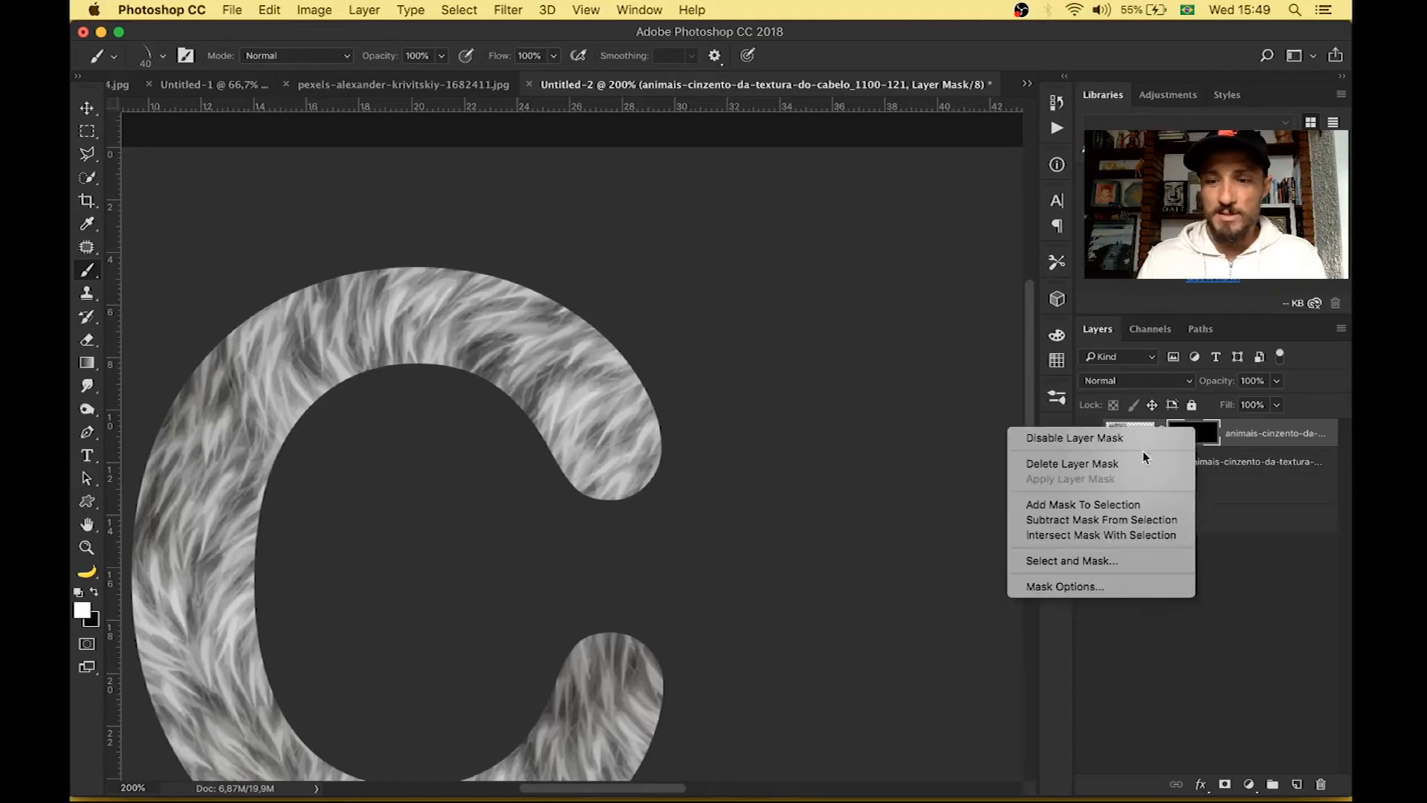
pyautogui.click(1075, 438)
pyautogui.press('super+minus')
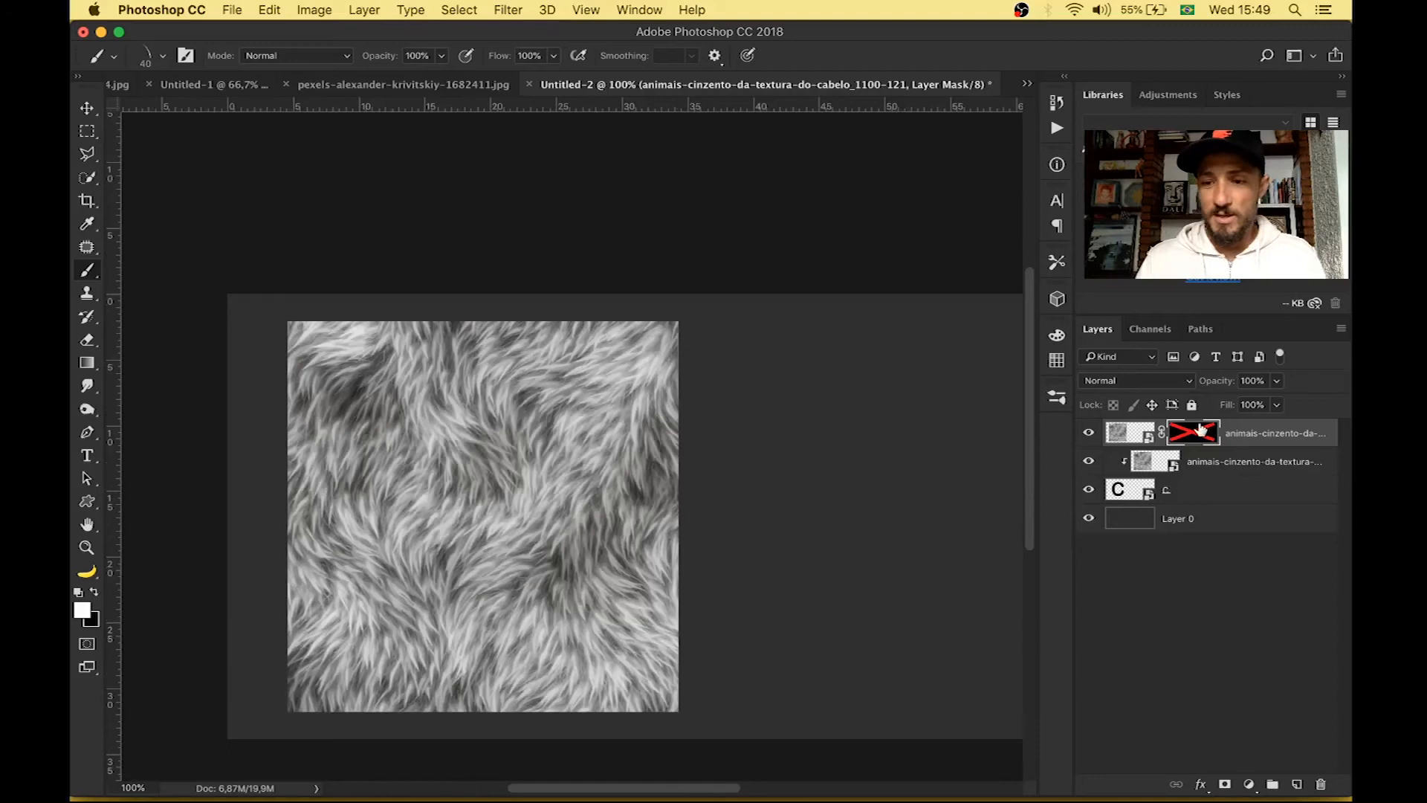
pyautogui.rightClick(1198, 432)
pyautogui.click(1129, 442)
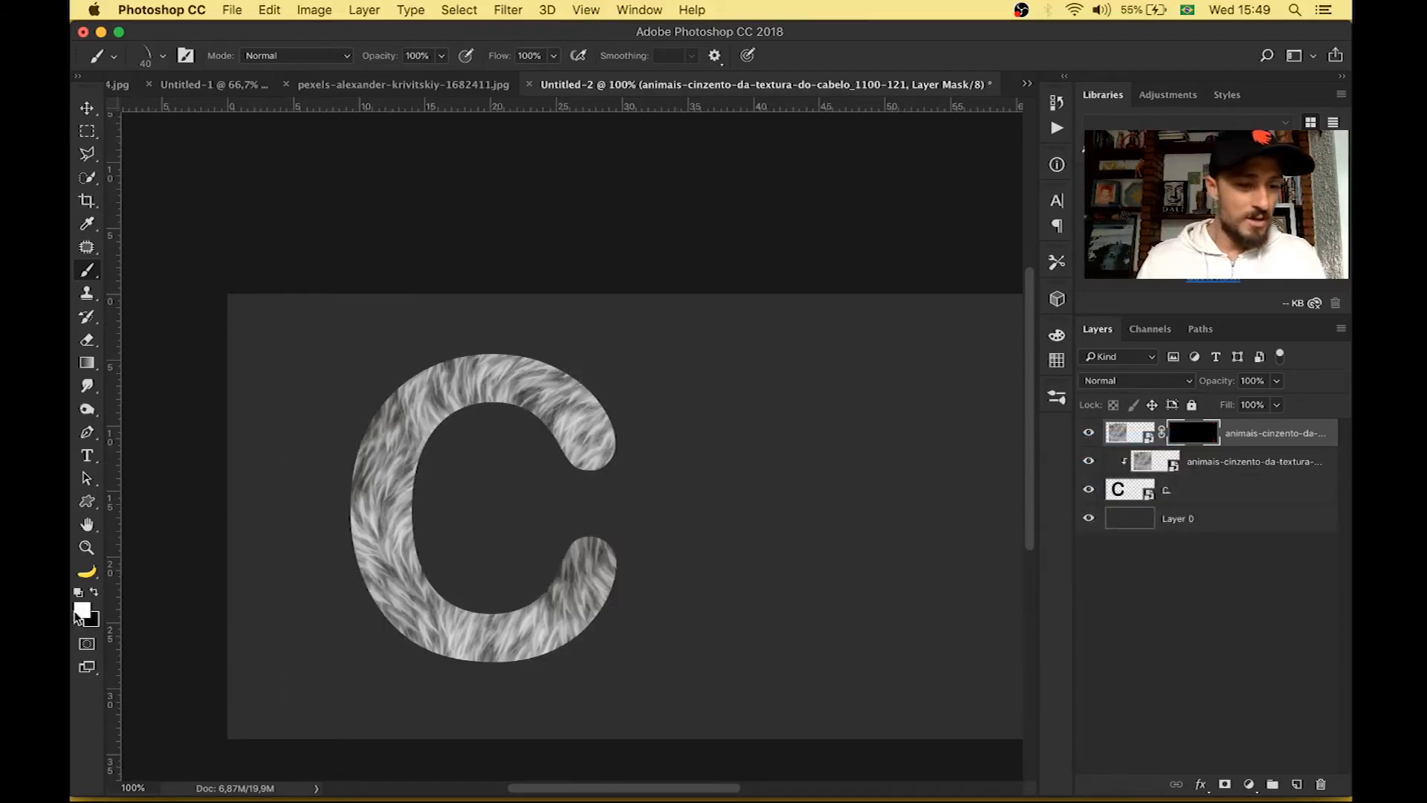
# - Paint white hairs on the fur layer's mask along the edges of the C's upper arm with the 30 px hair brush
pyautogui.press('super+plus')
pyautogui.press('super+plus')
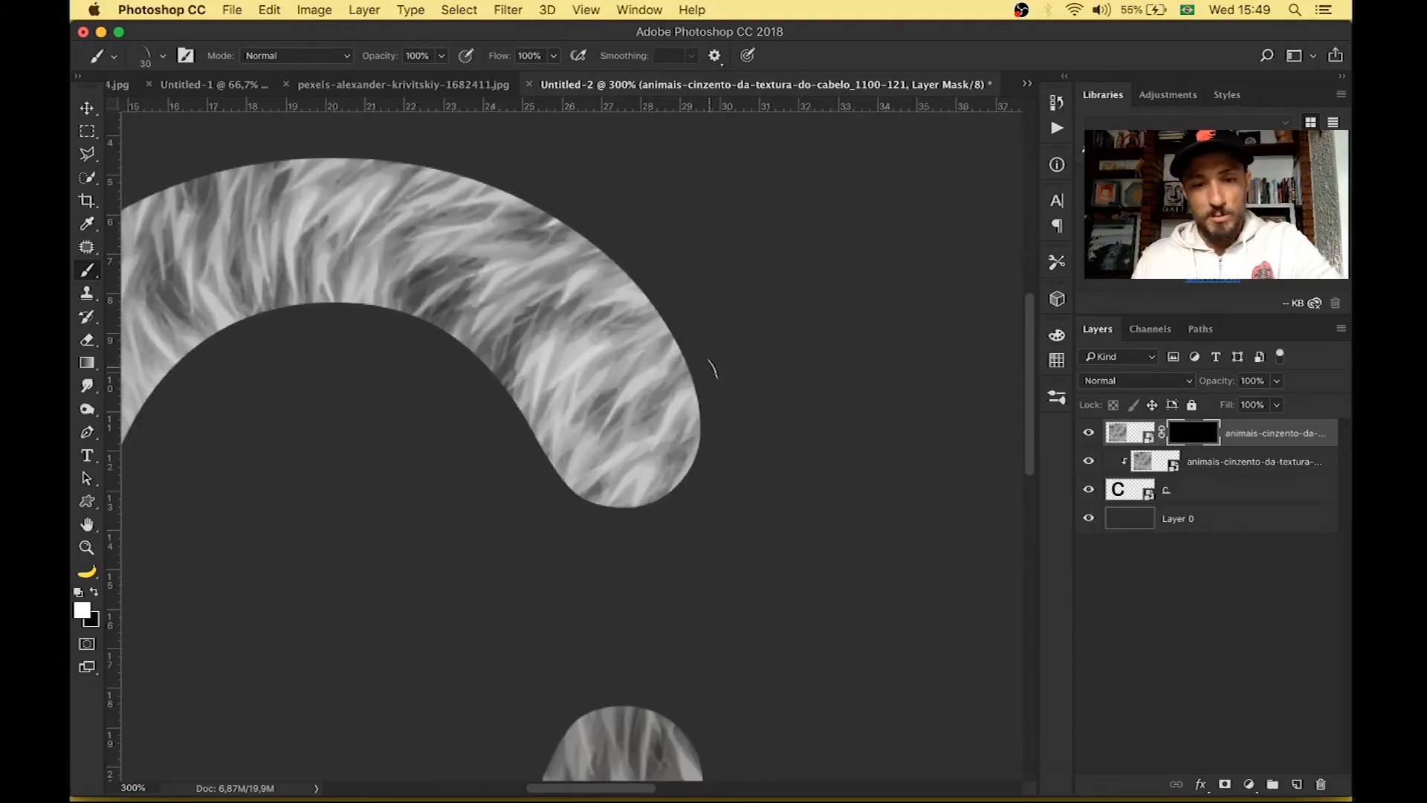
pyautogui.moveTo(697, 413)
pyautogui.mouseDown()
pyautogui.moveTo(647, 297)
pyautogui.moveTo(559, 213)
pyautogui.moveTo(498, 202)
pyautogui.moveTo(593, 248)
pyautogui.moveTo(673, 337)
pyautogui.moveTo(698, 438)
pyautogui.moveTo(692, 471)
pyautogui.moveTo(663, 494)
pyautogui.moveTo(595, 503)
pyautogui.moveTo(478, 348)
pyautogui.moveTo(412, 310)
pyautogui.moveTo(609, 502)
pyautogui.moveTo(682, 486)
pyautogui.moveTo(679, 364)
pyautogui.moveTo(645, 313)
pyautogui.mouseUp()
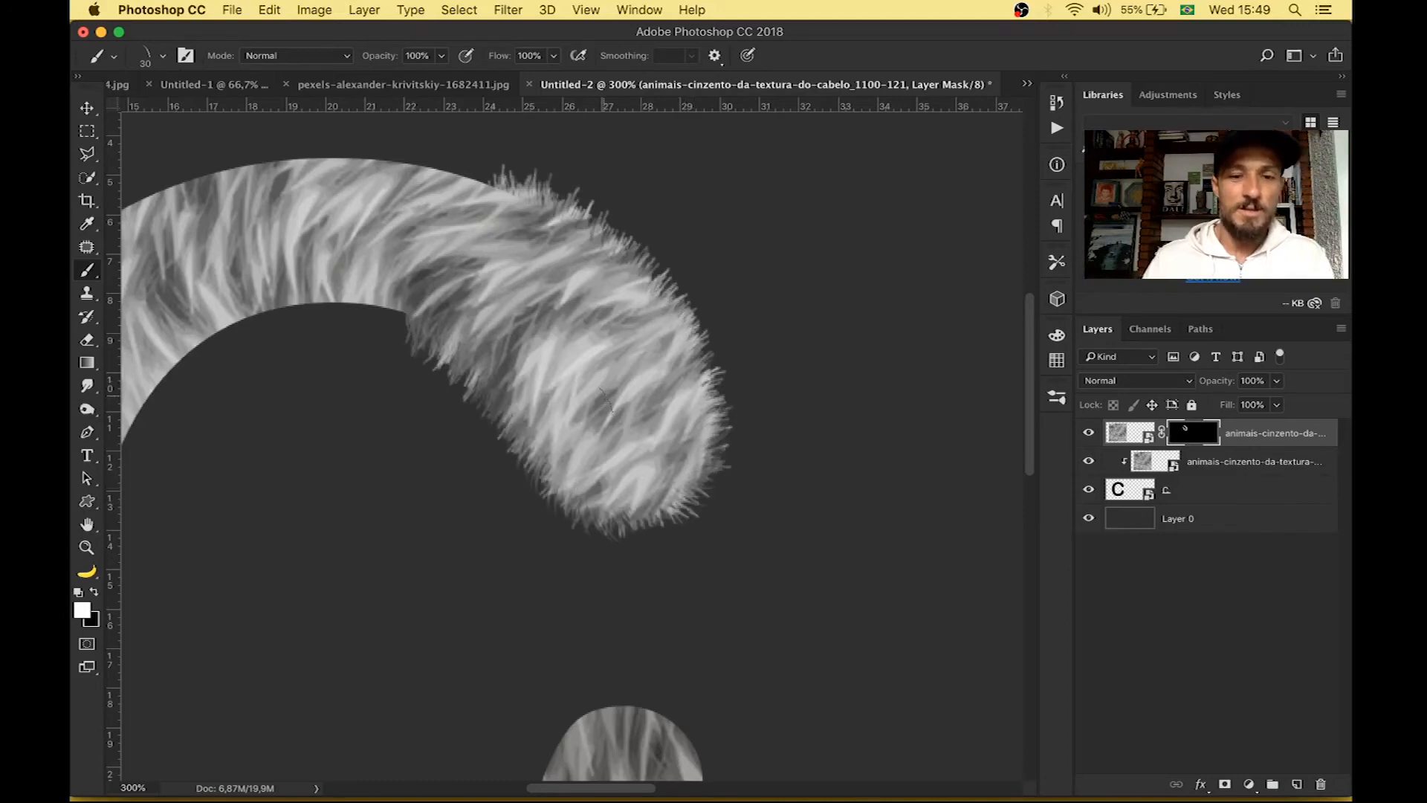
pyautogui.moveTo(235, 164)
pyautogui.mouseDown()
pyautogui.moveTo(357, 157)
pyautogui.moveTo(465, 173)
pyautogui.moveTo(523, 208)
pyautogui.moveTo(410, 165)
pyautogui.moveTo(272, 154)
pyautogui.moveTo(226, 164)
pyautogui.moveTo(182, 201)
pyautogui.mouseUp()
# - Paint white on the mask around the C's remaining outer and inner edges, including the lower arm, to make them furry
pyautogui.press('super+1')
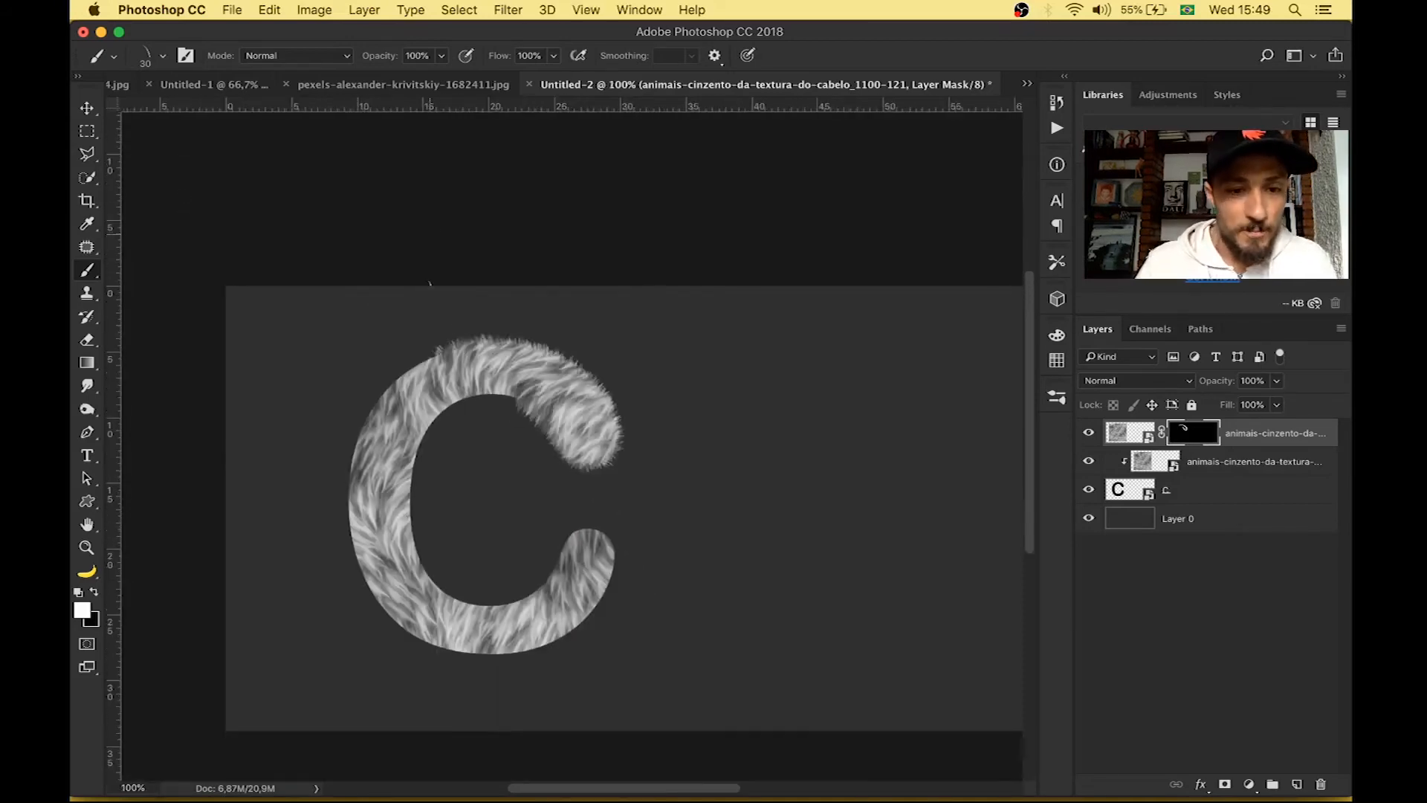
pyautogui.moveTo(439, 346)
pyautogui.mouseDown()
pyautogui.moveTo(355, 423)
pyautogui.moveTo(360, 585)
pyautogui.moveTo(384, 605)
pyautogui.moveTo(347, 513)
pyautogui.moveTo(360, 429)
pyautogui.moveTo(405, 384)
pyautogui.mouseUp()
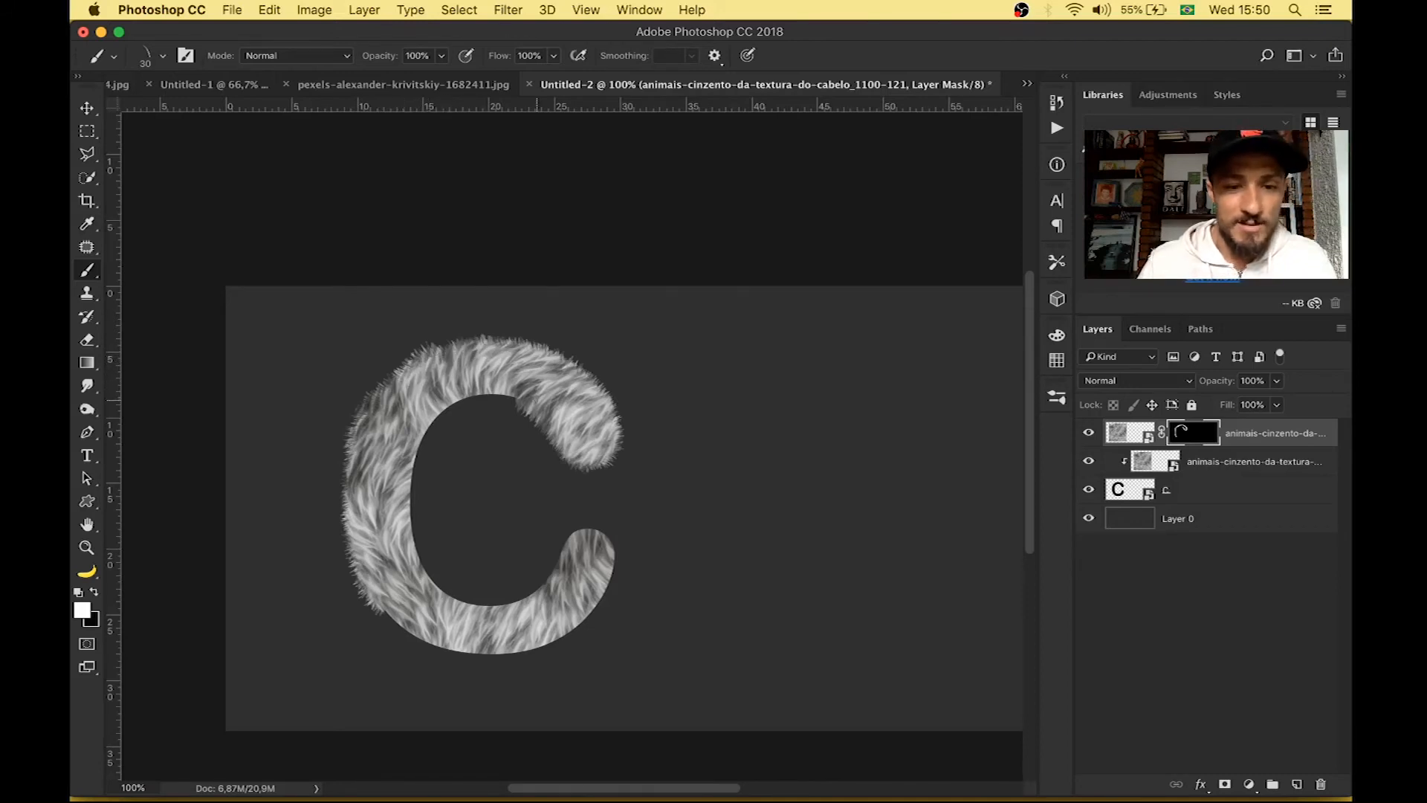
pyautogui.moveTo(490, 394)
pyautogui.mouseDown()
pyautogui.moveTo(444, 408)
pyautogui.moveTo(470, 389)
pyautogui.moveTo(511, 391)
pyautogui.moveTo(451, 396)
pyautogui.moveTo(416, 477)
pyautogui.moveTo(431, 410)
pyautogui.moveTo(409, 490)
pyautogui.moveTo(417, 430)
pyautogui.moveTo(409, 541)
pyautogui.moveTo(416, 532)
pyautogui.moveTo(435, 584)
pyautogui.moveTo(421, 562)
pyautogui.moveTo(458, 605)
pyautogui.moveTo(531, 597)
pyautogui.moveTo(519, 602)
pyautogui.moveTo(540, 582)
pyautogui.moveTo(499, 607)
pyautogui.moveTo(556, 563)
pyautogui.moveTo(547, 587)
pyautogui.moveTo(584, 525)
pyautogui.moveTo(604, 528)
pyautogui.moveTo(615, 572)
pyautogui.moveTo(558, 637)
pyautogui.moveTo(496, 655)
pyautogui.moveTo(411, 640)
pyautogui.moveTo(379, 605)
pyautogui.moveTo(375, 594)
pyautogui.moveTo(403, 628)
pyautogui.moveTo(474, 655)
pyautogui.moveTo(562, 637)
pyautogui.moveTo(604, 581)
pyautogui.moveTo(595, 533)
pyautogui.moveTo(534, 582)
pyautogui.moveTo(587, 542)
pyautogui.moveTo(603, 569)
pyautogui.mouseUp()
pyautogui.moveTo(574, 628)
pyautogui.mouseDown()
pyautogui.moveTo(594, 606)
pyautogui.moveTo(552, 637)
pyautogui.moveTo(487, 652)
pyautogui.mouseUp()
# - Inspect the painted fur edges along the upper curve of the letter C up close
pyautogui.press('super+plus')
pyautogui.press('super+plus')
pyautogui.press('super+plus')
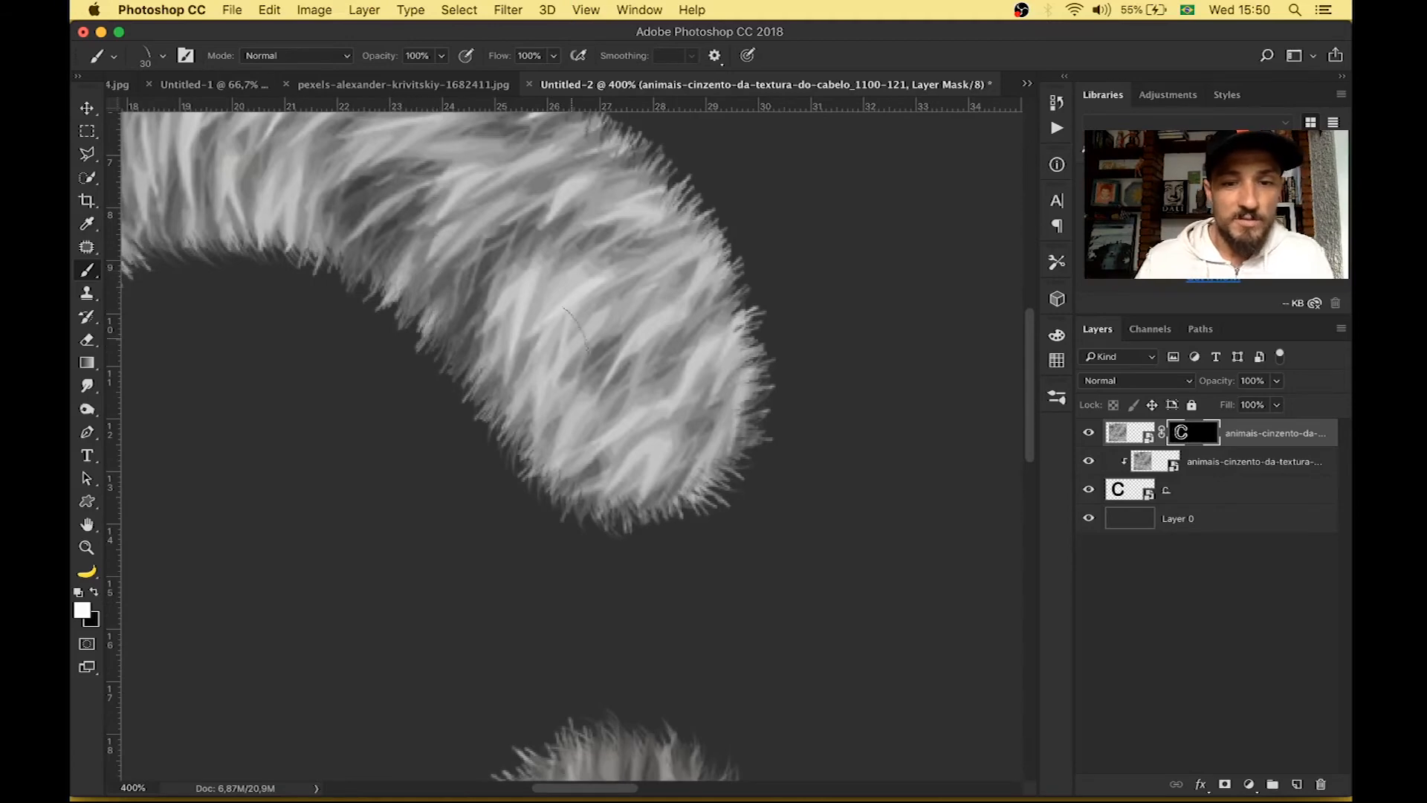
pyautogui.scroll(5, 574, 327)
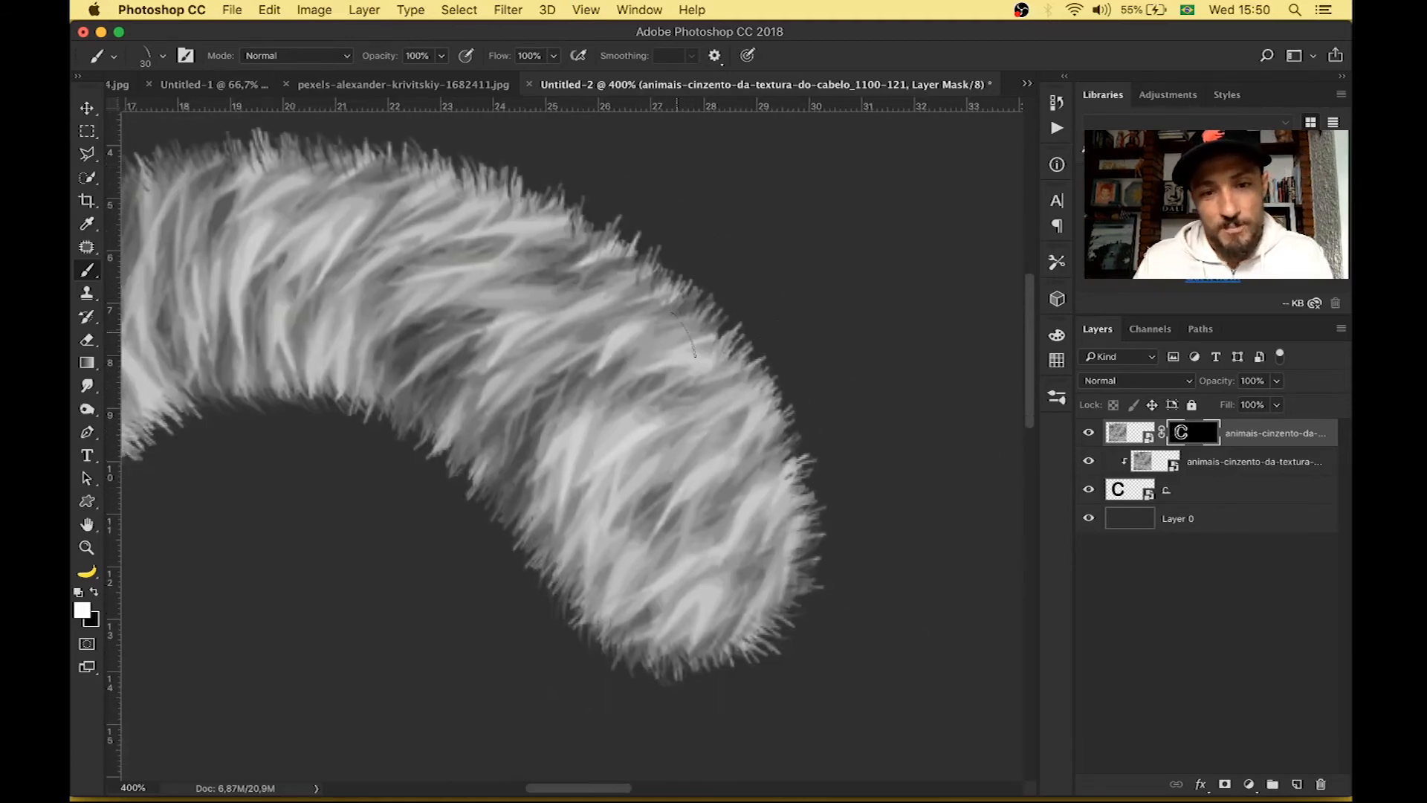
pyautogui.hscroll(-10, 669, 331)
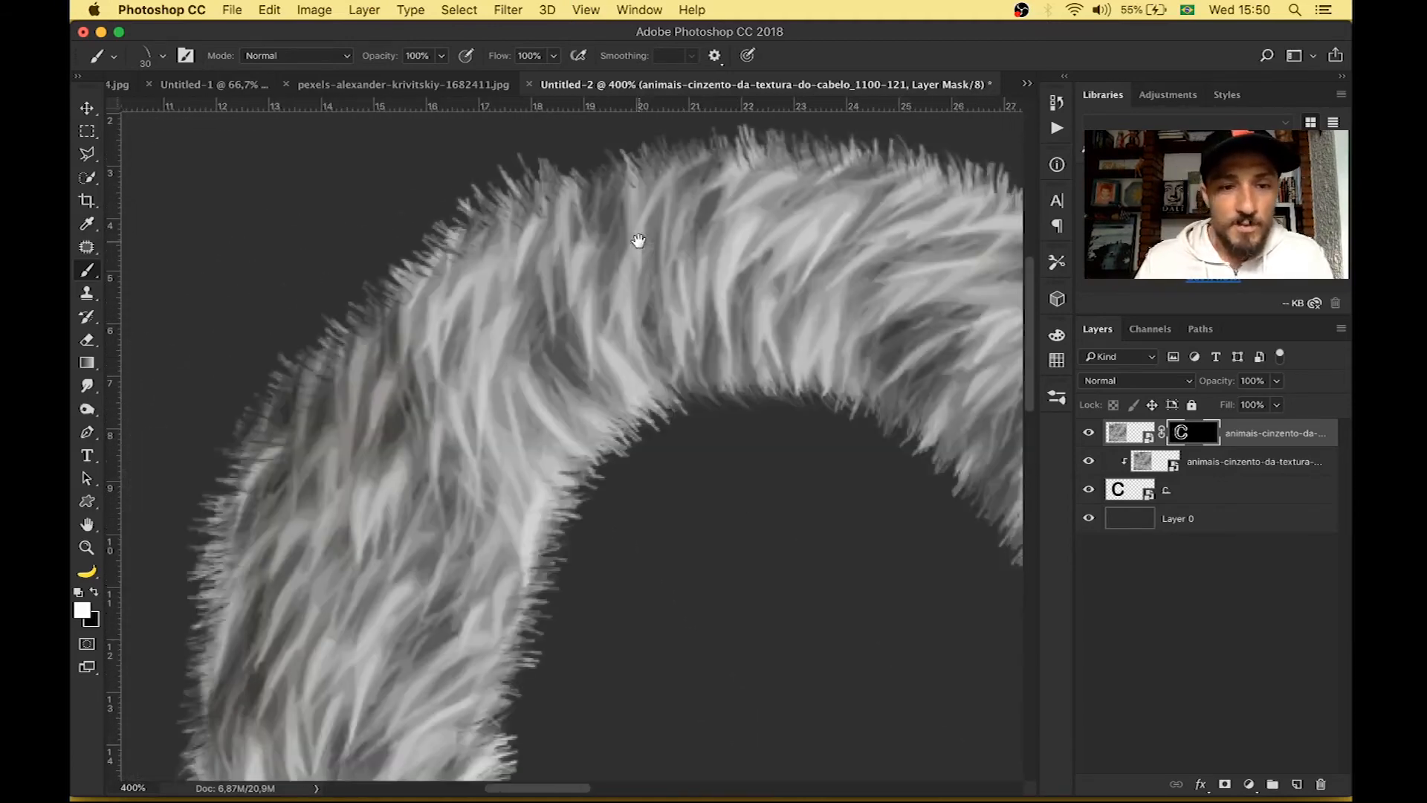
# - Inspect the painted fur edges along the C's left side and lower arm, and check the whole letter at 100%
pyautogui.scroll(-12, 516, 341)
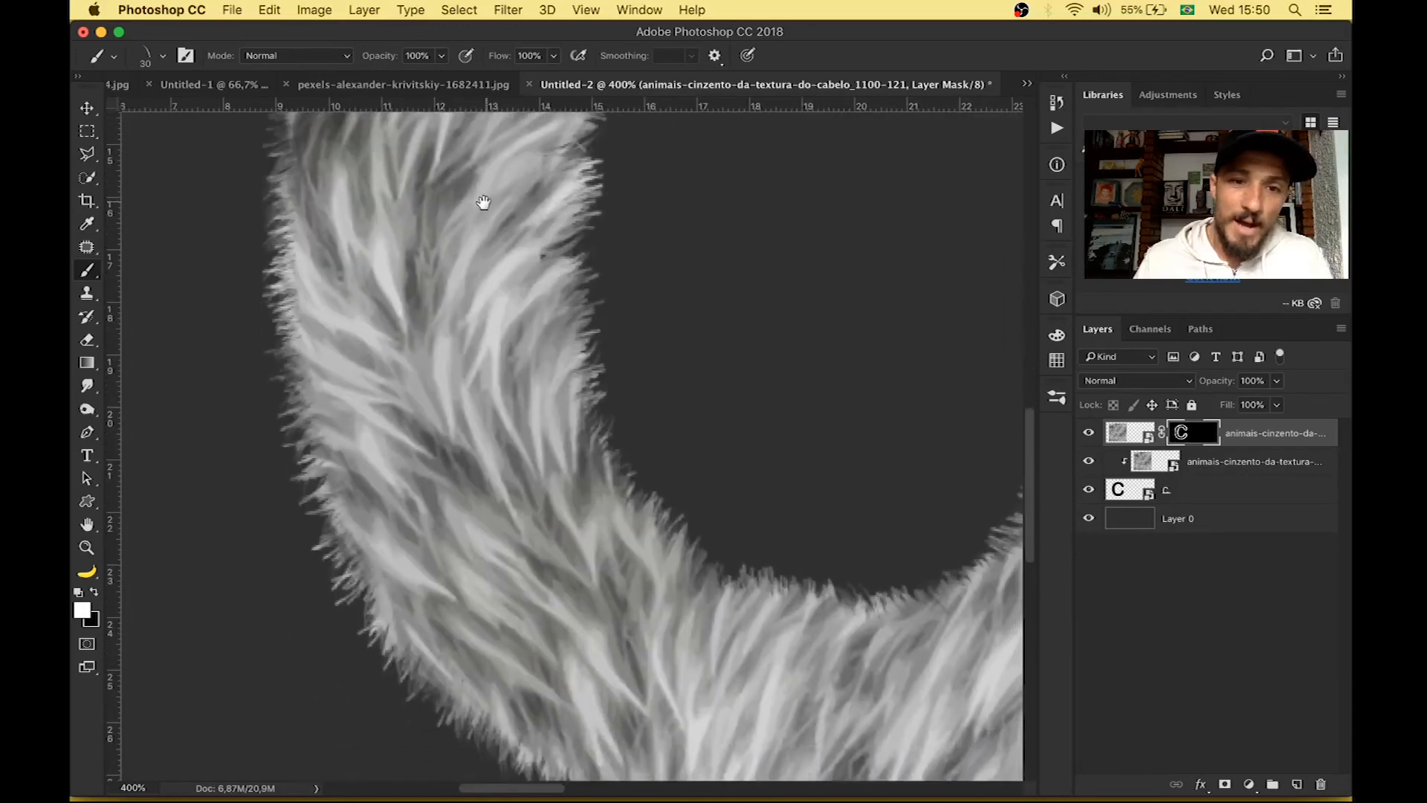
pyautogui.scroll(2, 459, 297)
pyautogui.moveTo(505, 281)
pyautogui.mouseDown()
pyautogui.moveTo(500, 361)
pyautogui.moveTo(482, 223)
pyautogui.moveTo(496, 432)
pyautogui.mouseUp()
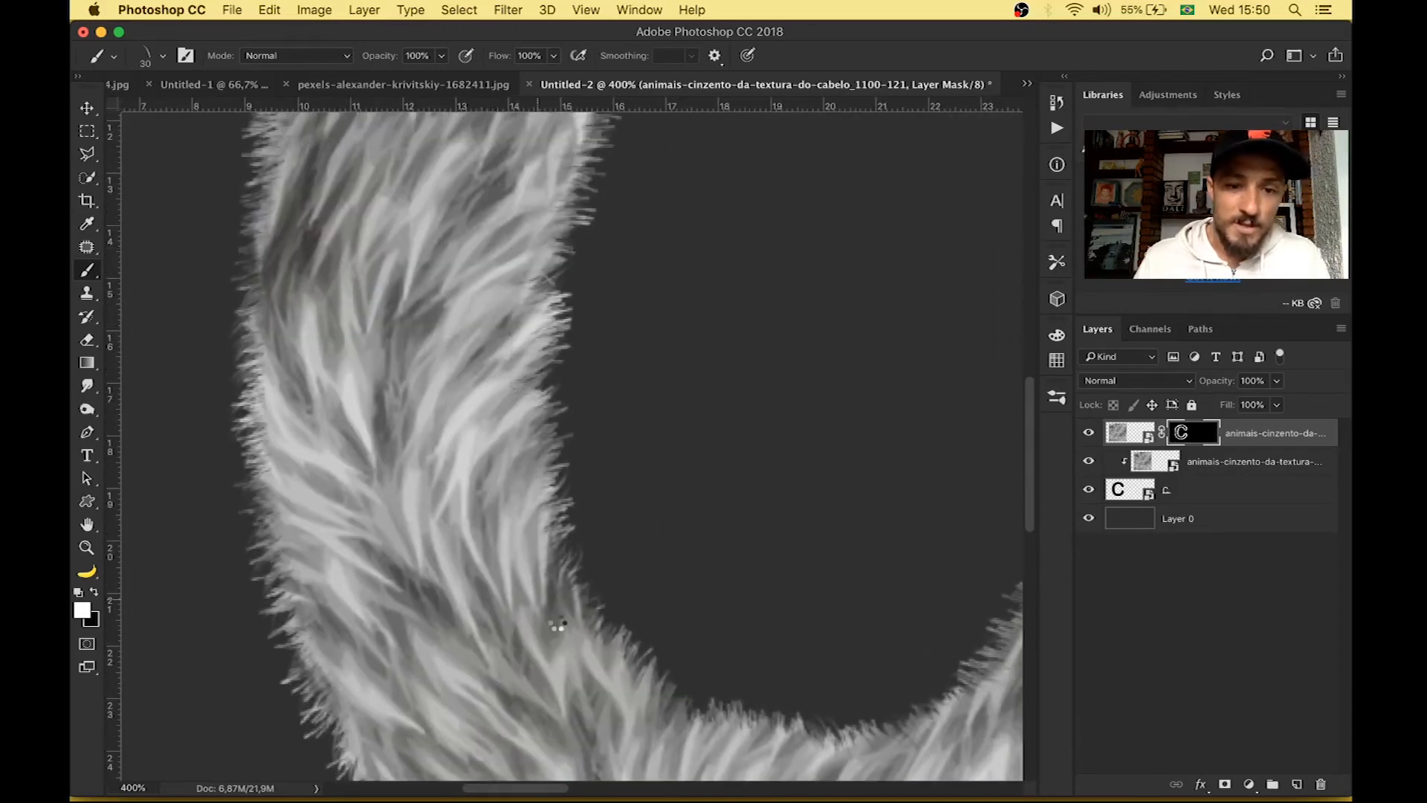
pyautogui.press('super+minus')
pyautogui.moveTo(599, 681); pyautogui.dragTo(450, 413)
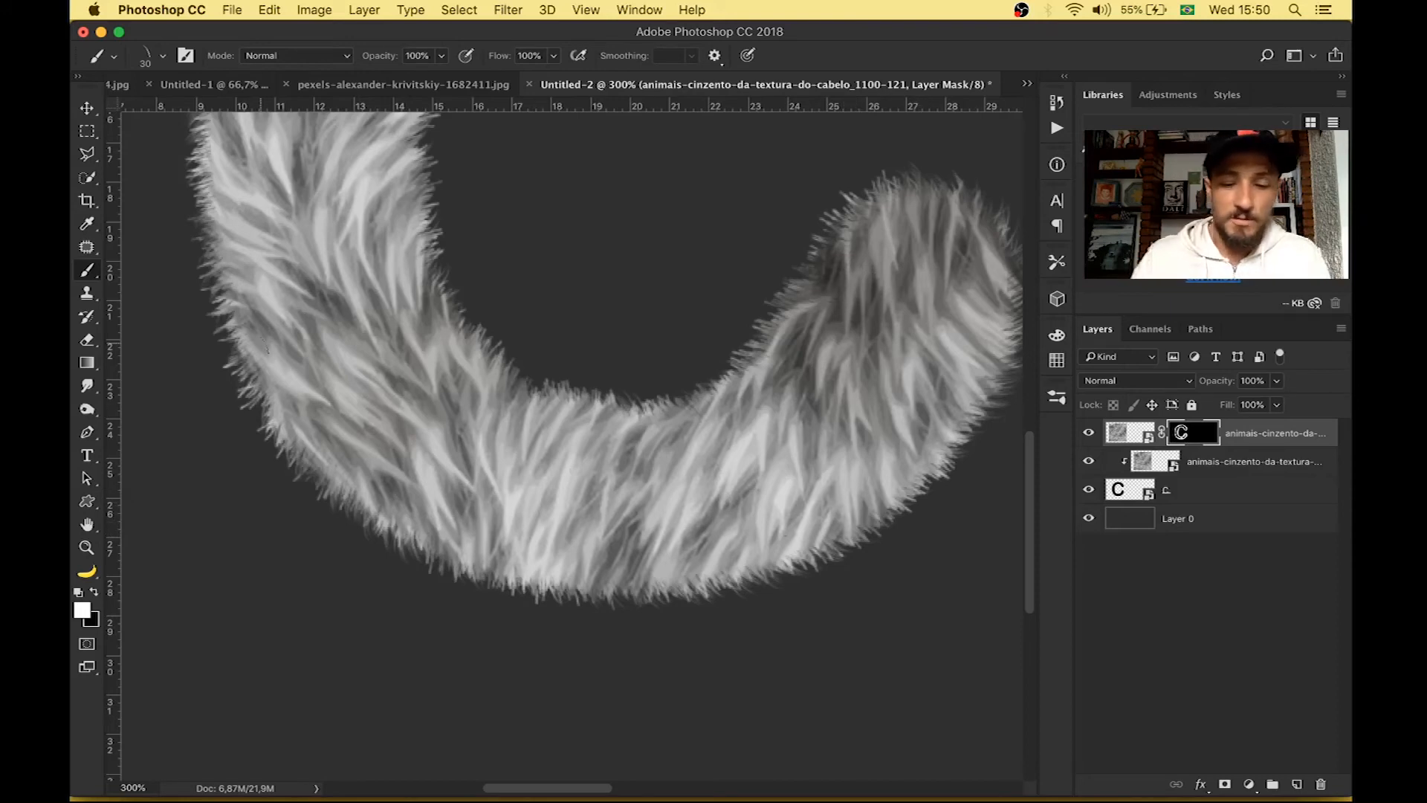
pyautogui.press('super+1')
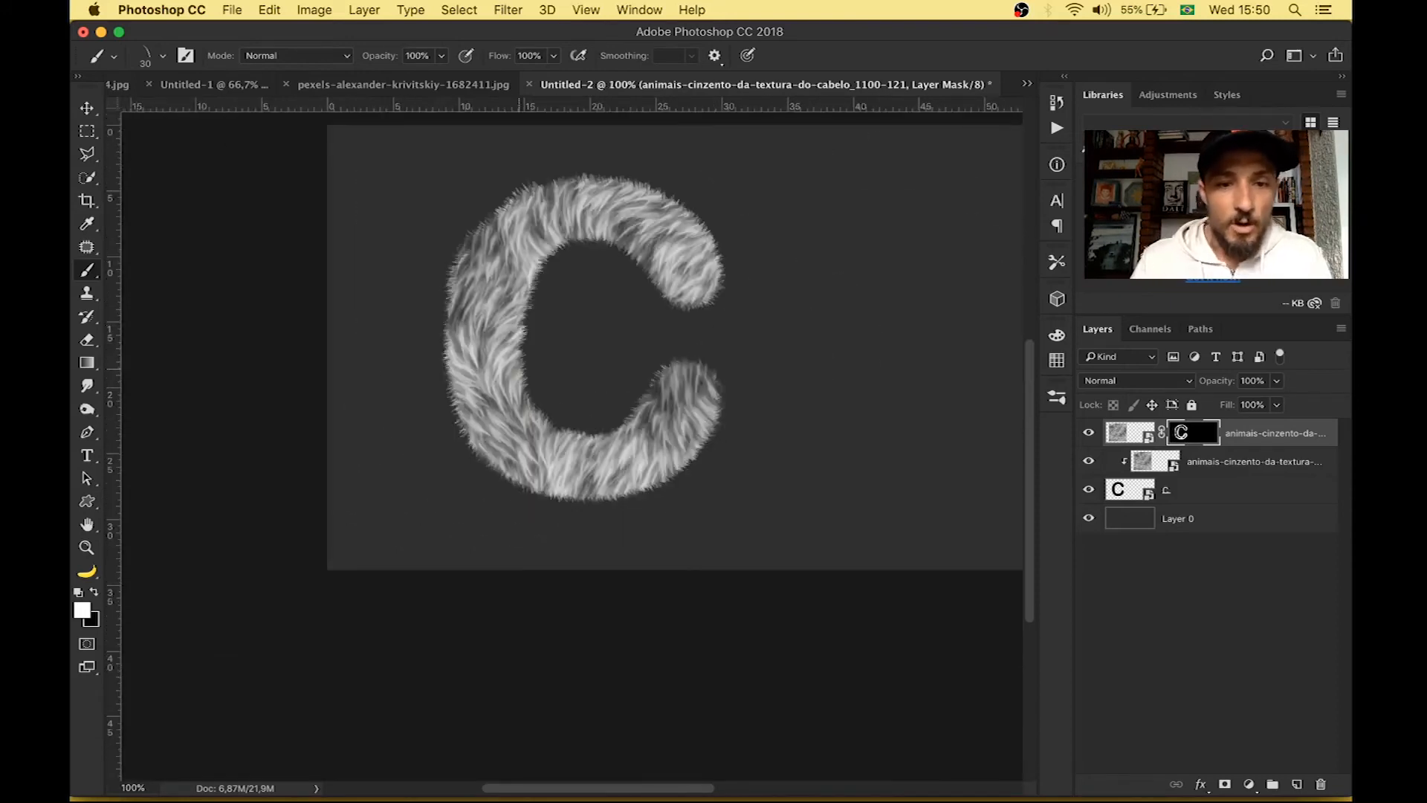
pyautogui.click(89, 110)
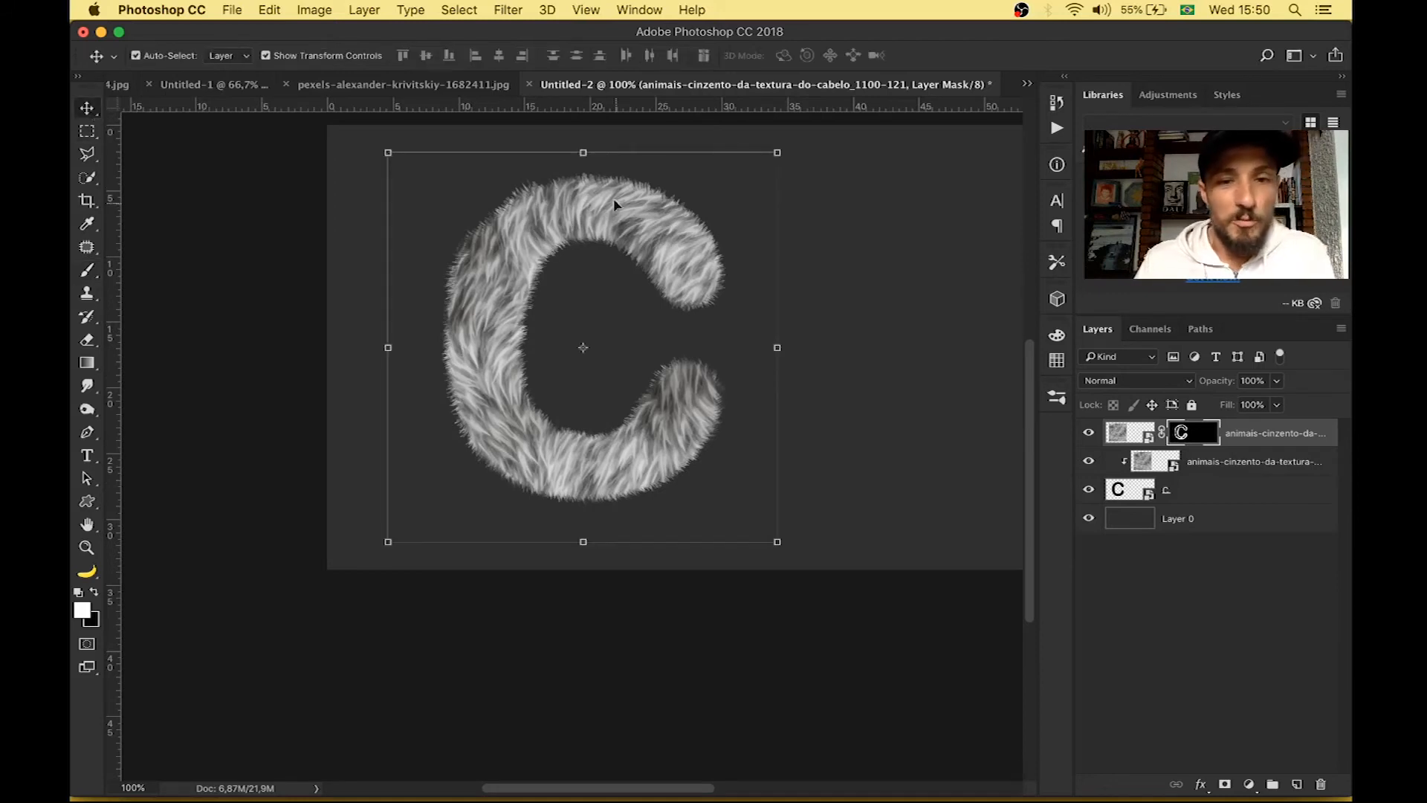
pyautogui.click(1230, 614)
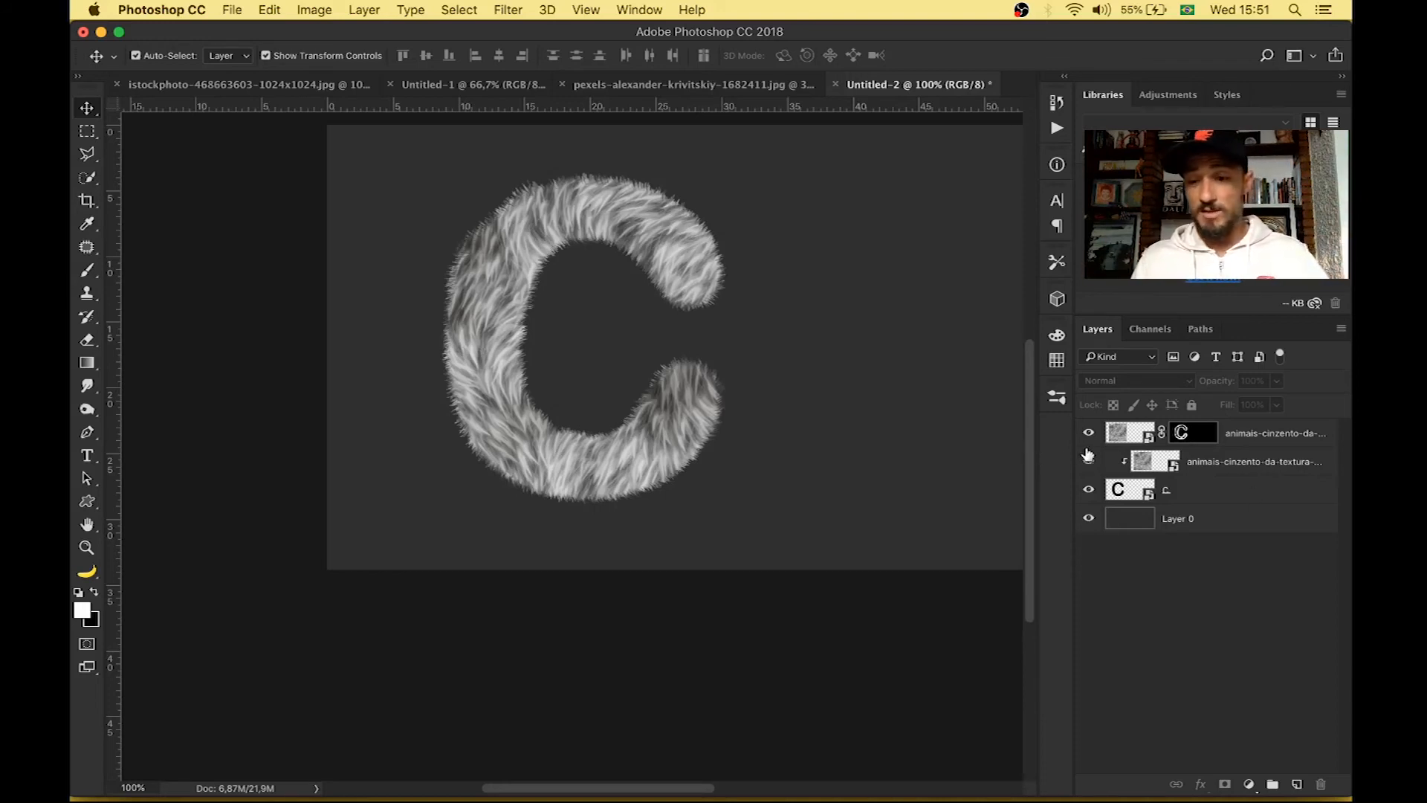
# - Duplicate the top masked fur layer and move the copy below Layer 0
pyautogui.click(1212, 497)
pyautogui.click(1122, 437)
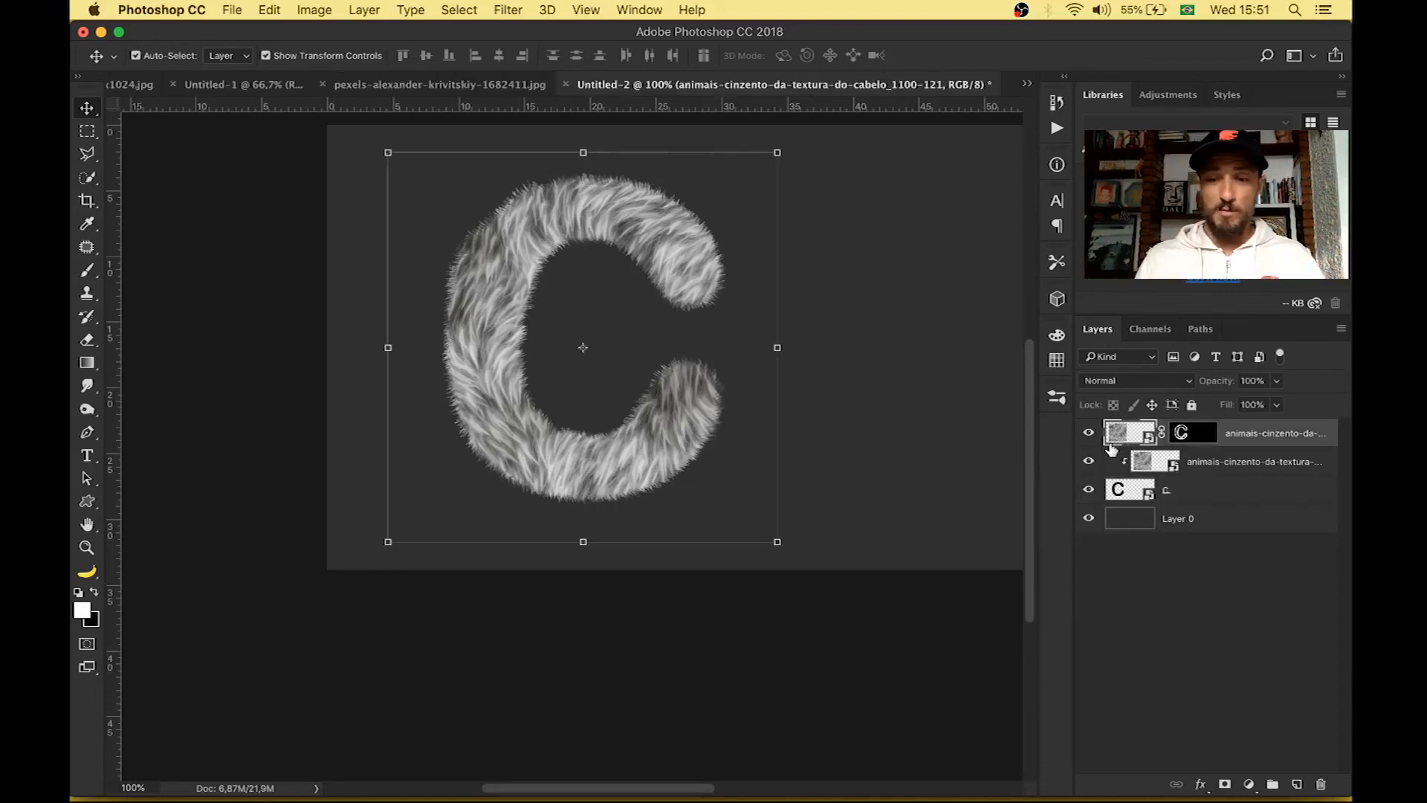
pyautogui.press('super+j')
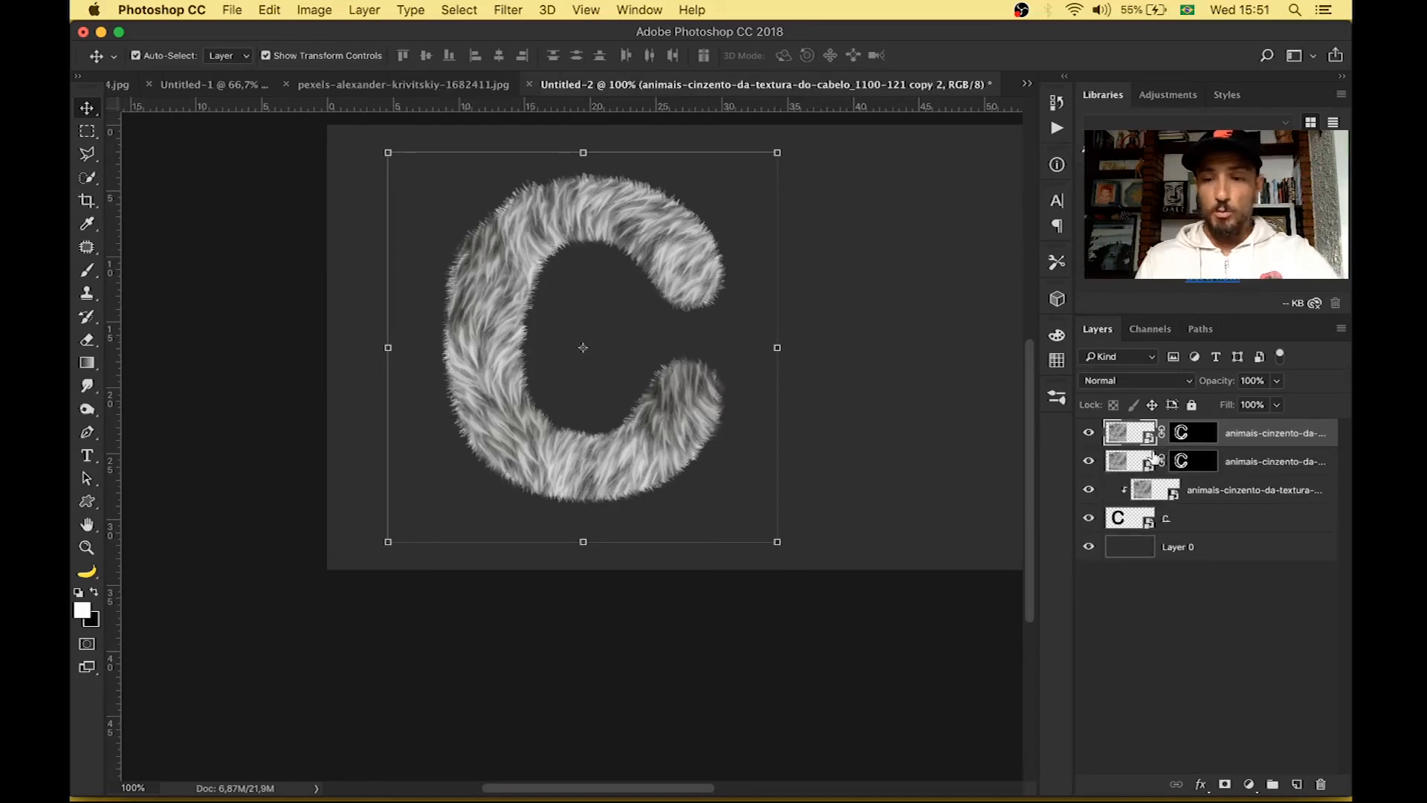
pyautogui.moveTo(1119, 437); pyautogui.dragTo(1164, 561)
# - Delete the layer mask of the fur copy below Layer 0 and hide that copy
pyautogui.rightClick(1215, 551)
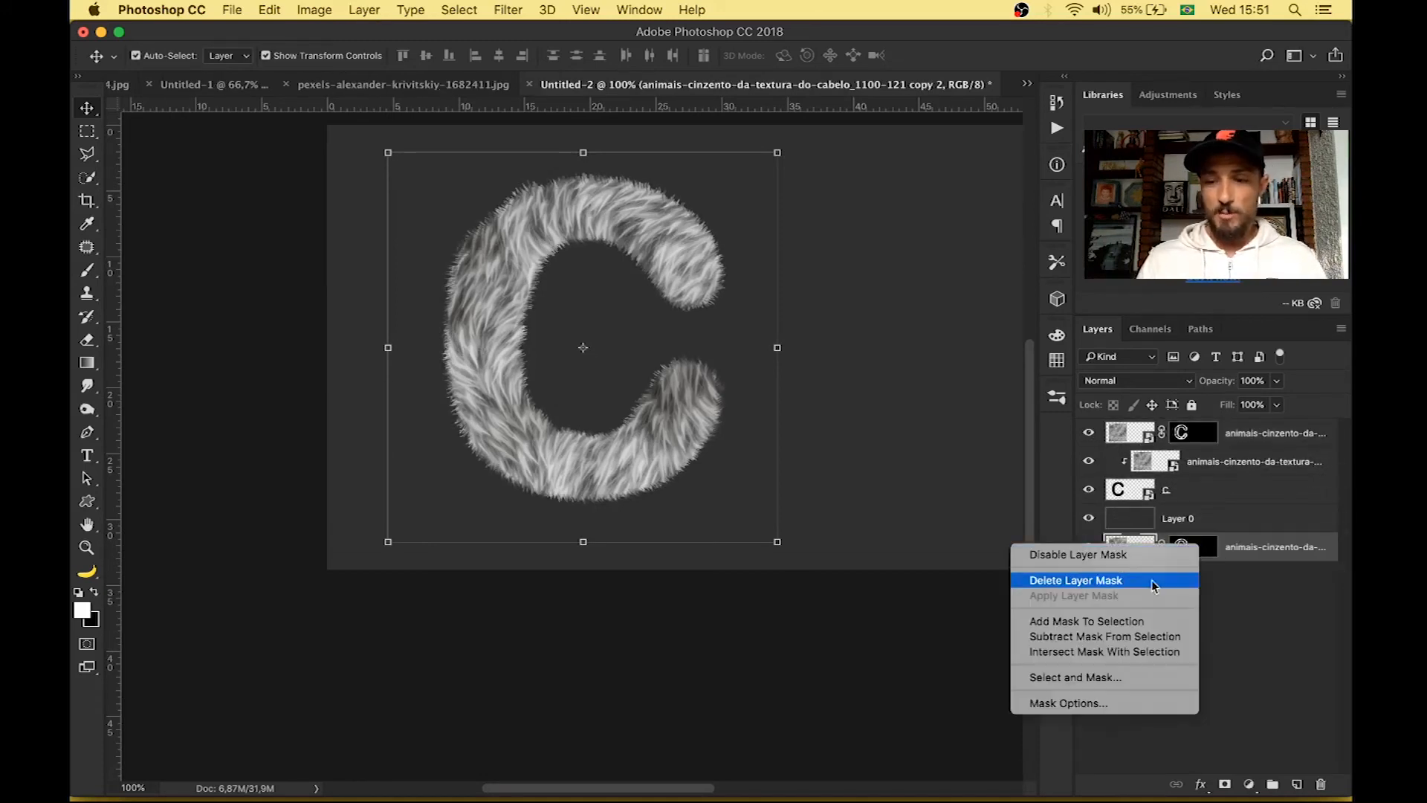
pyautogui.click(1128, 580)
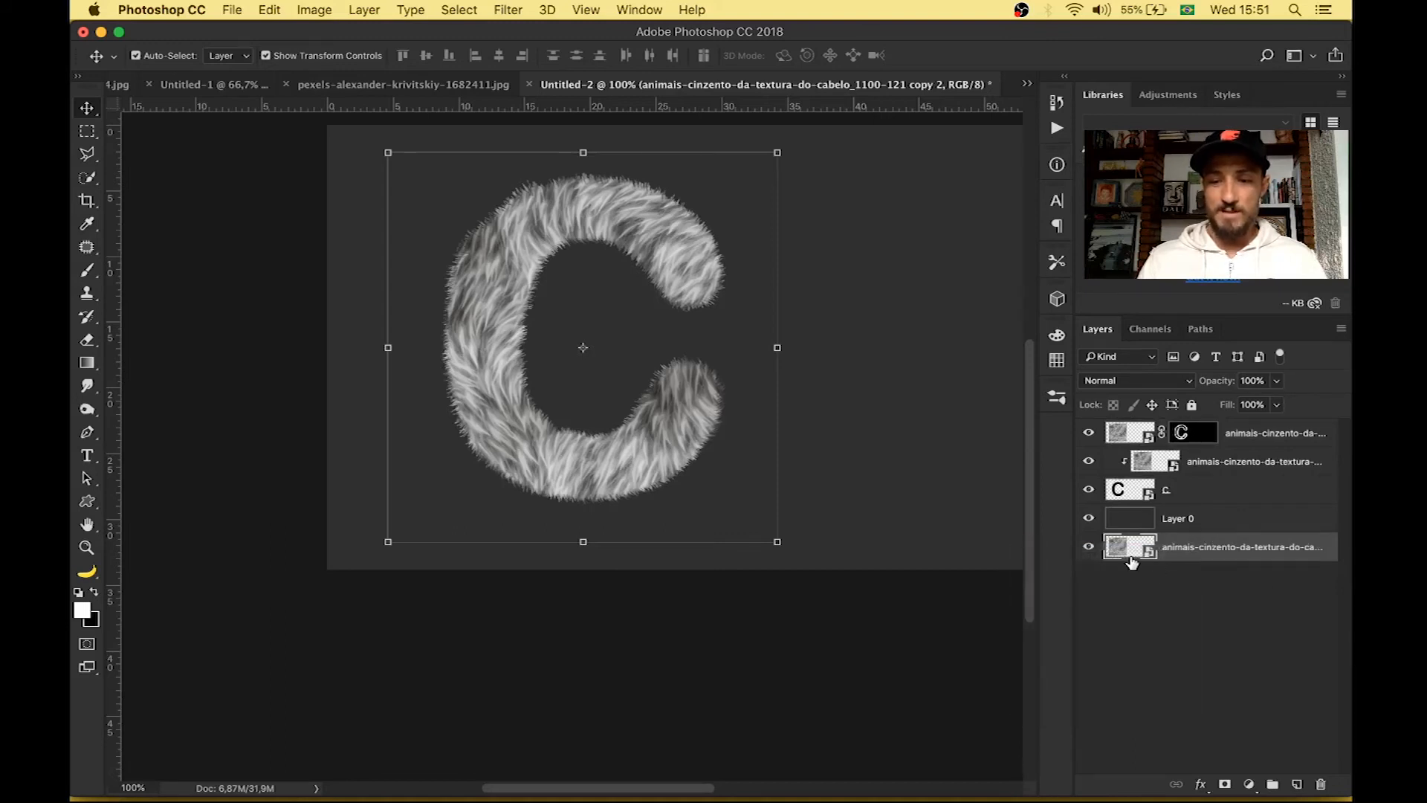
pyautogui.click(1129, 585)
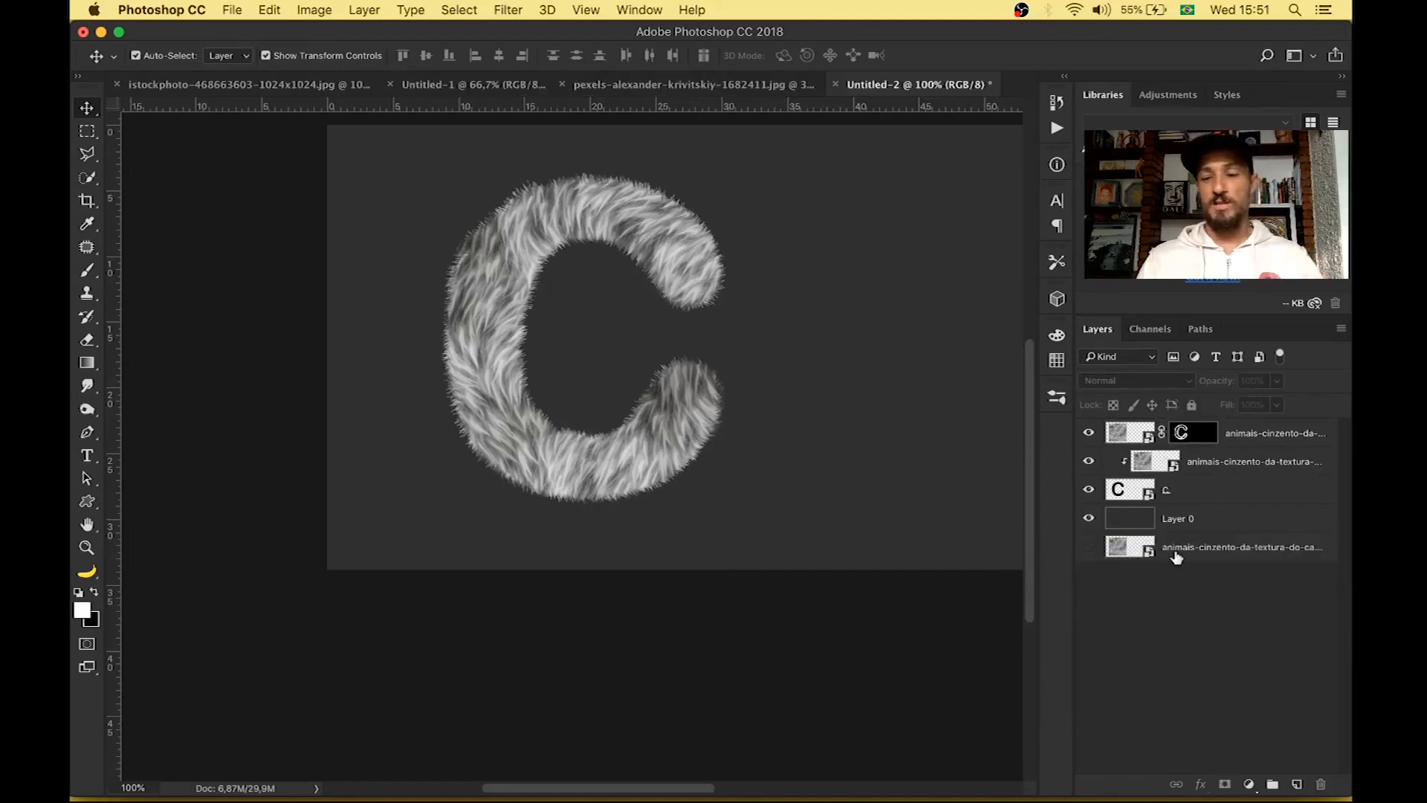
# - Merge the C layer, its clipped fur layer and the masked fur layer into one, and toggle the merged layer's visibility to check it
pyautogui.click(1211, 497)
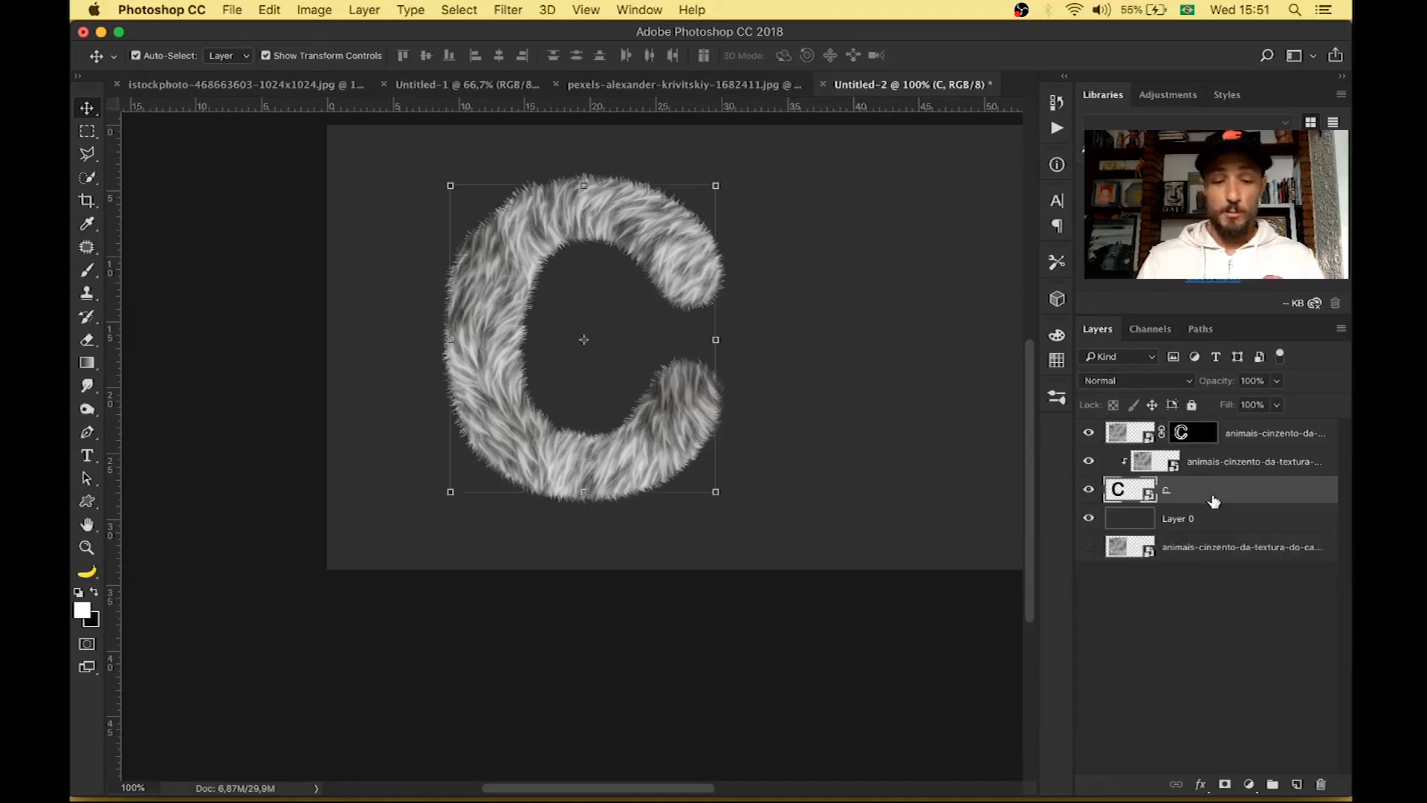
pyautogui.keyDown('shift'); pyautogui.click(1253, 439); pyautogui.keyUp('shift')
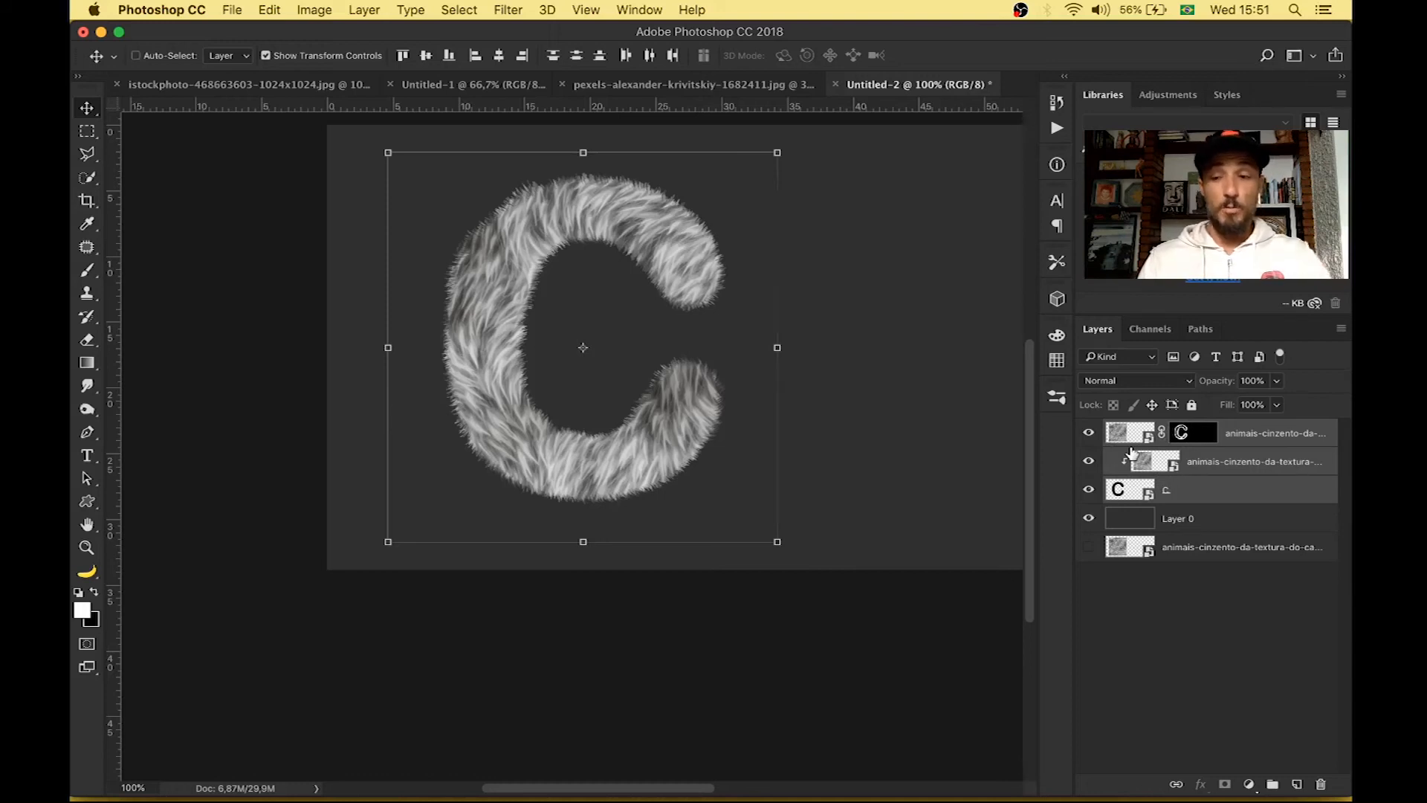
pyautogui.press('super+e')
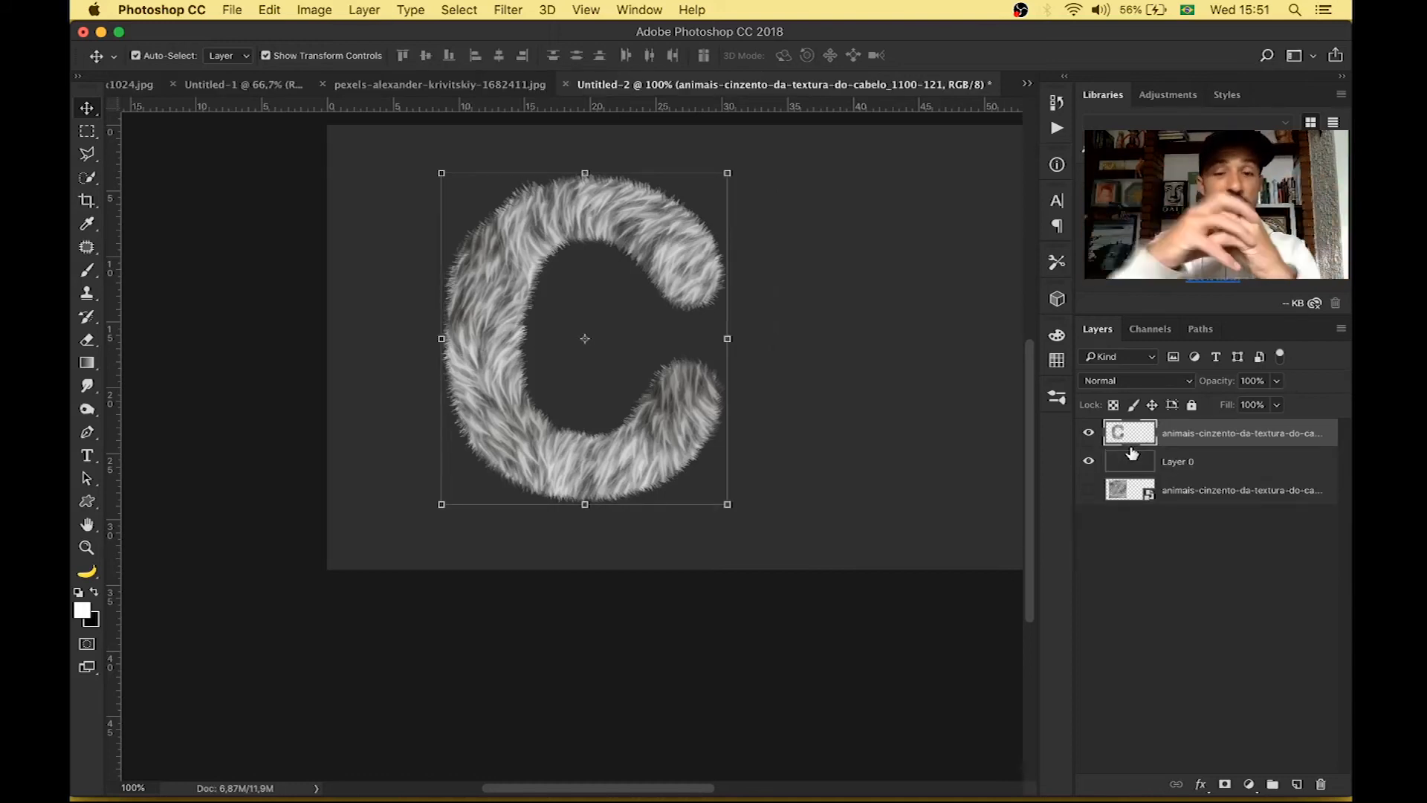
pyautogui.click(1088, 433)
pyautogui.click(1089, 433)
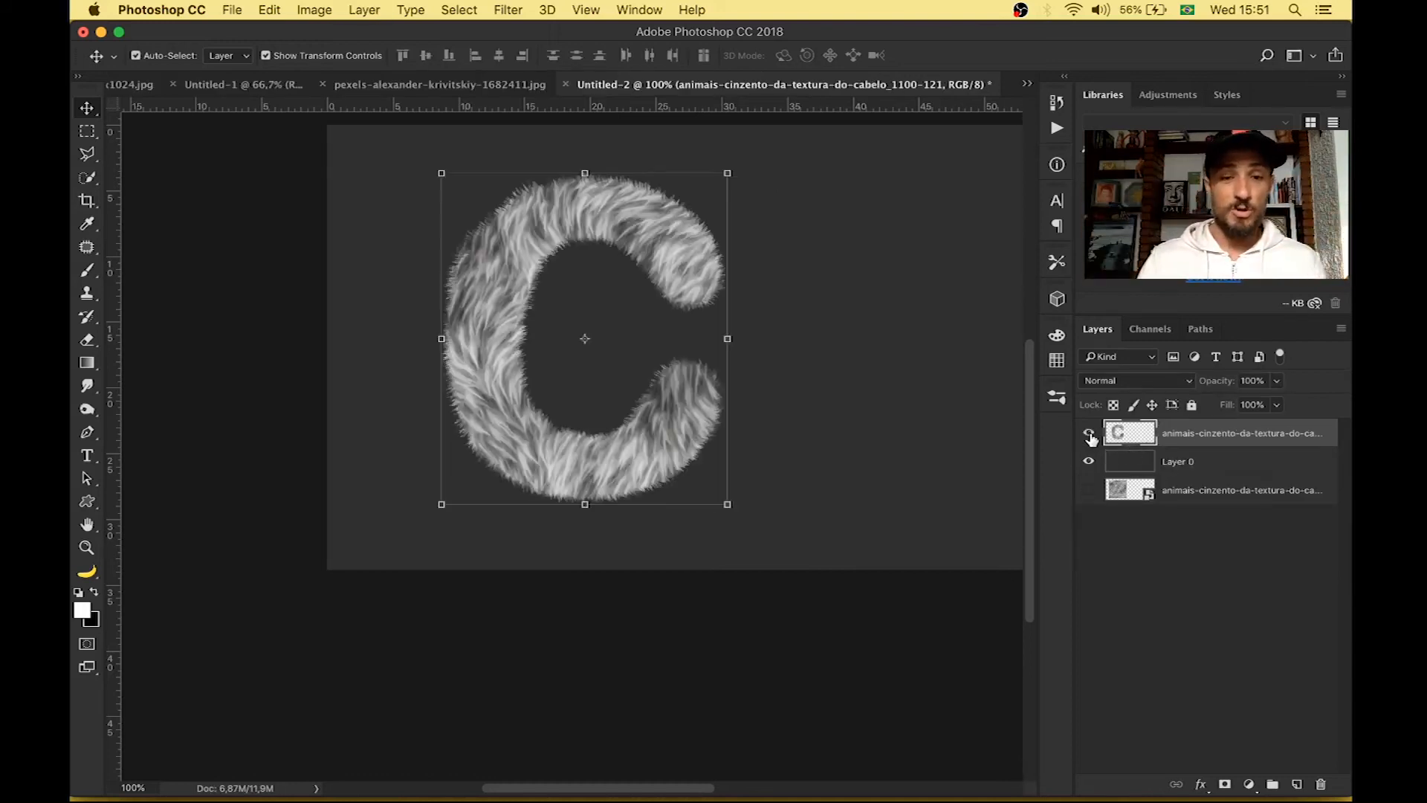
# - Add a Bevel & Emboss effect to the merged furry C layer and show the effect's settings
pyautogui.doubleClick(1136, 435)
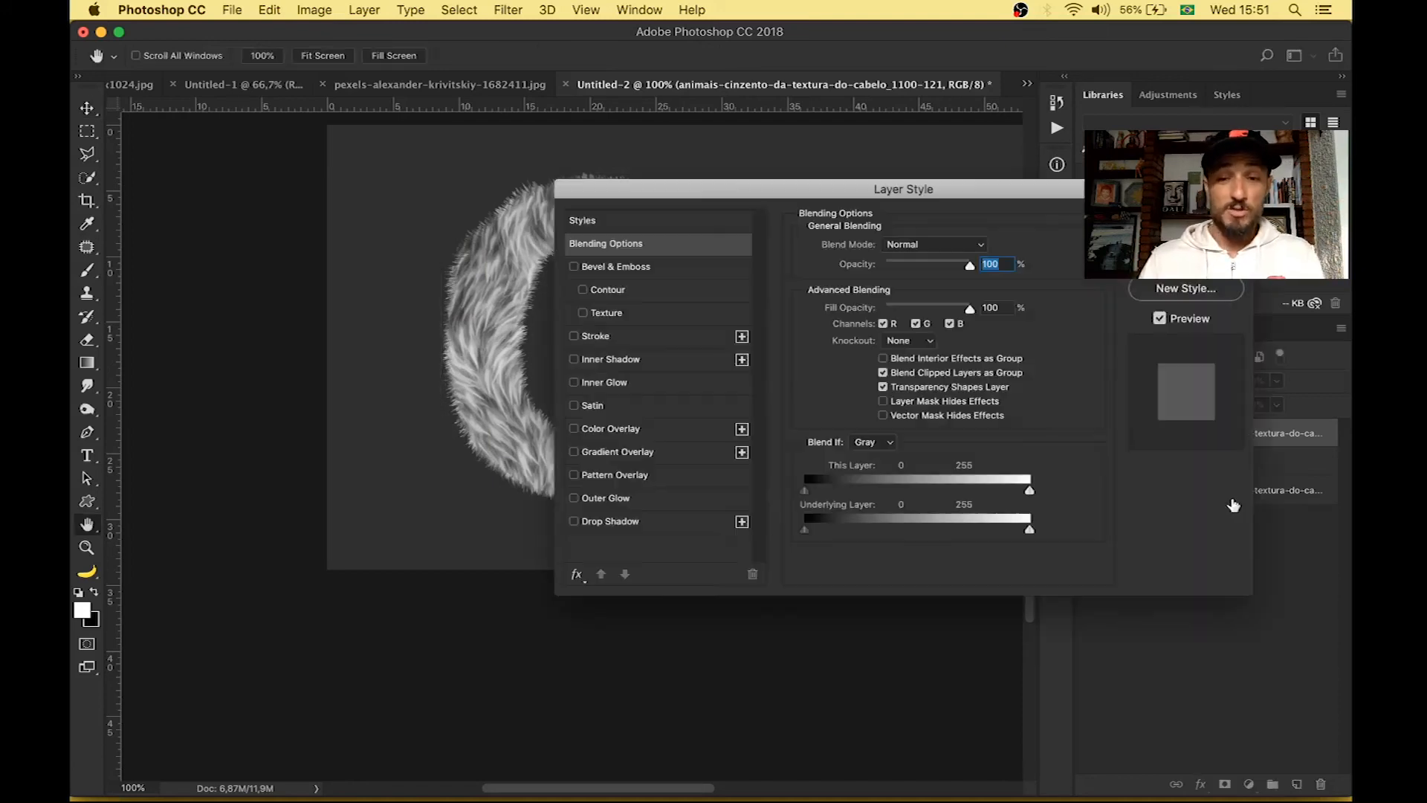
pyautogui.moveTo(955, 194); pyautogui.dragTo(1215, 139)
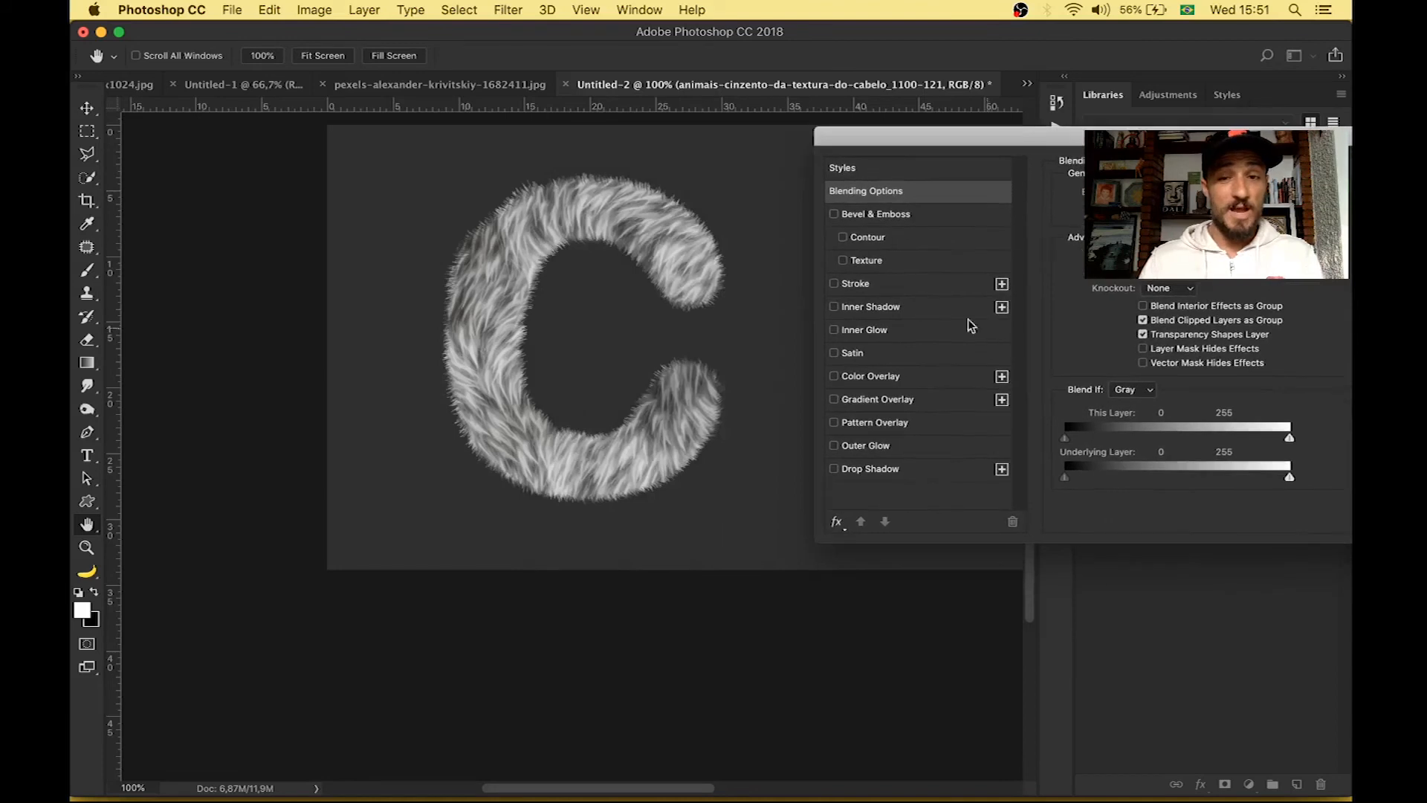
pyautogui.click(834, 214)
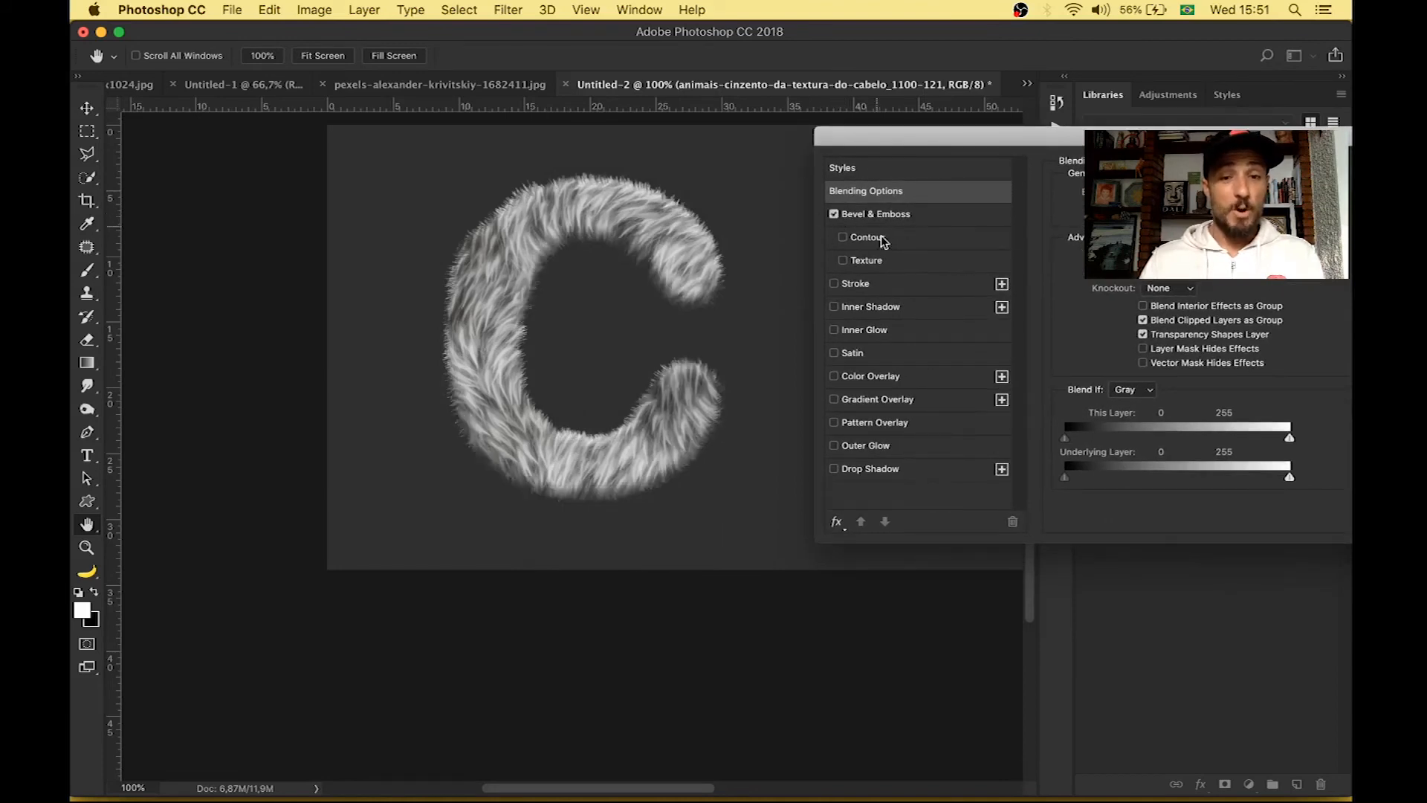
pyautogui.moveTo(967, 124); pyautogui.dragTo(906, 117)
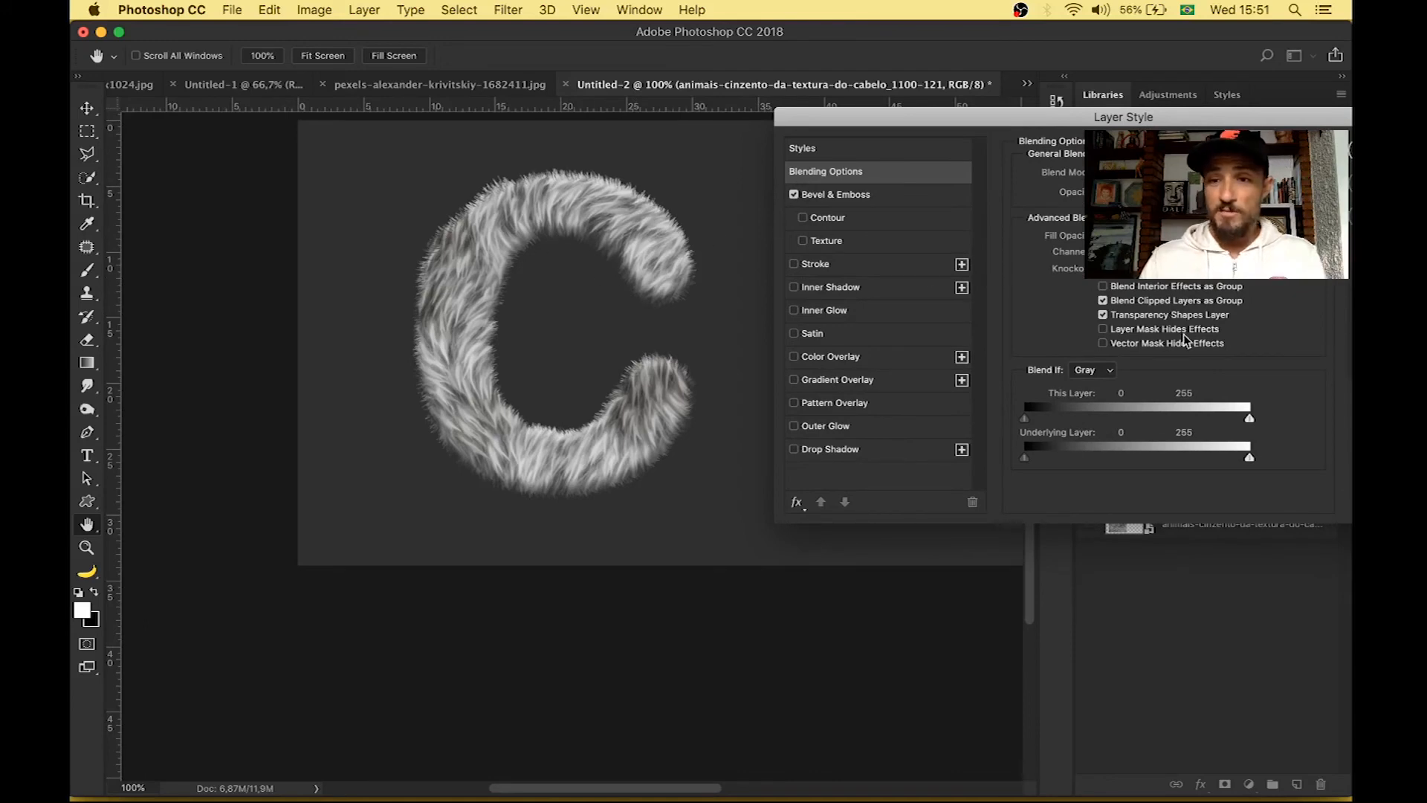
pyautogui.click(914, 199)
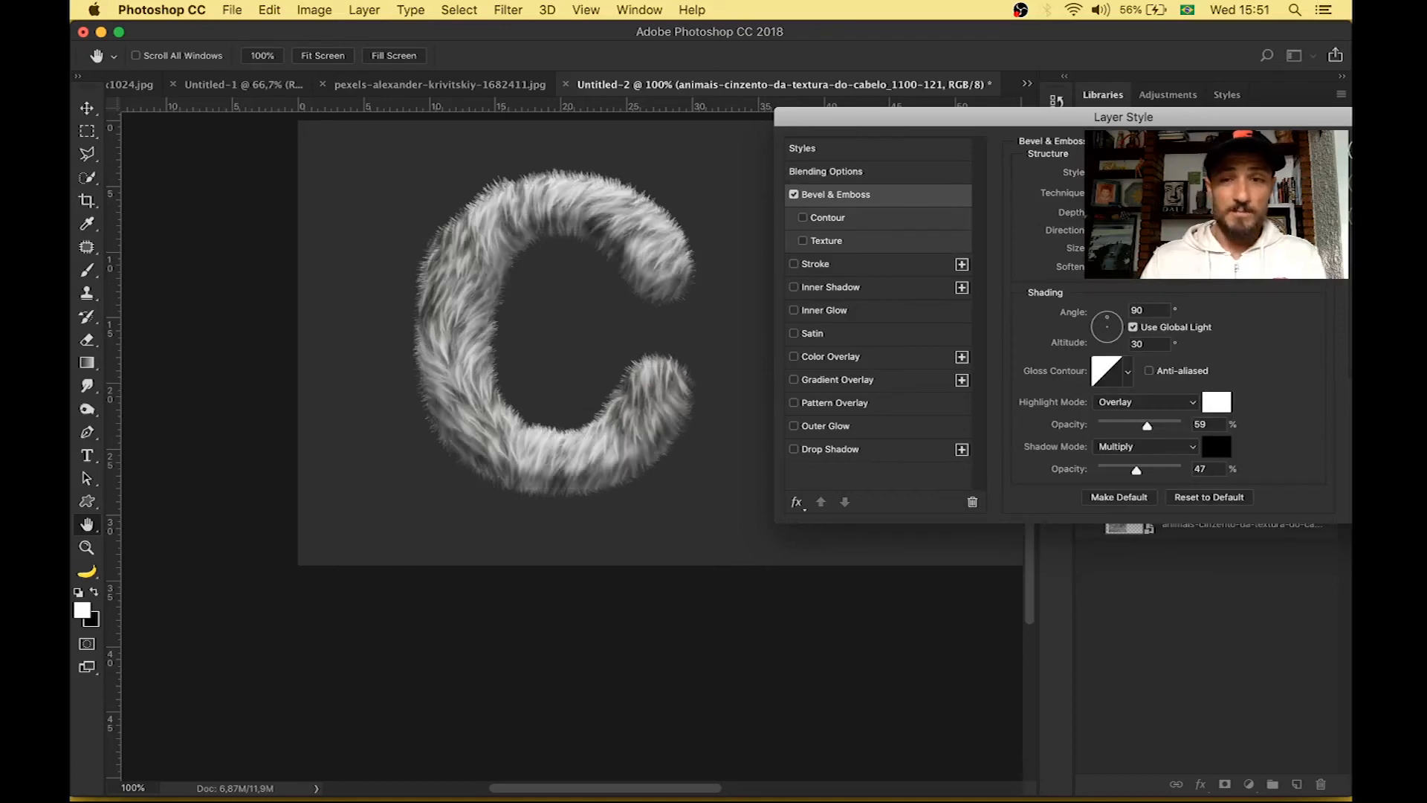
pyautogui.moveTo(1188, 122); pyautogui.dragTo(1113, 91)
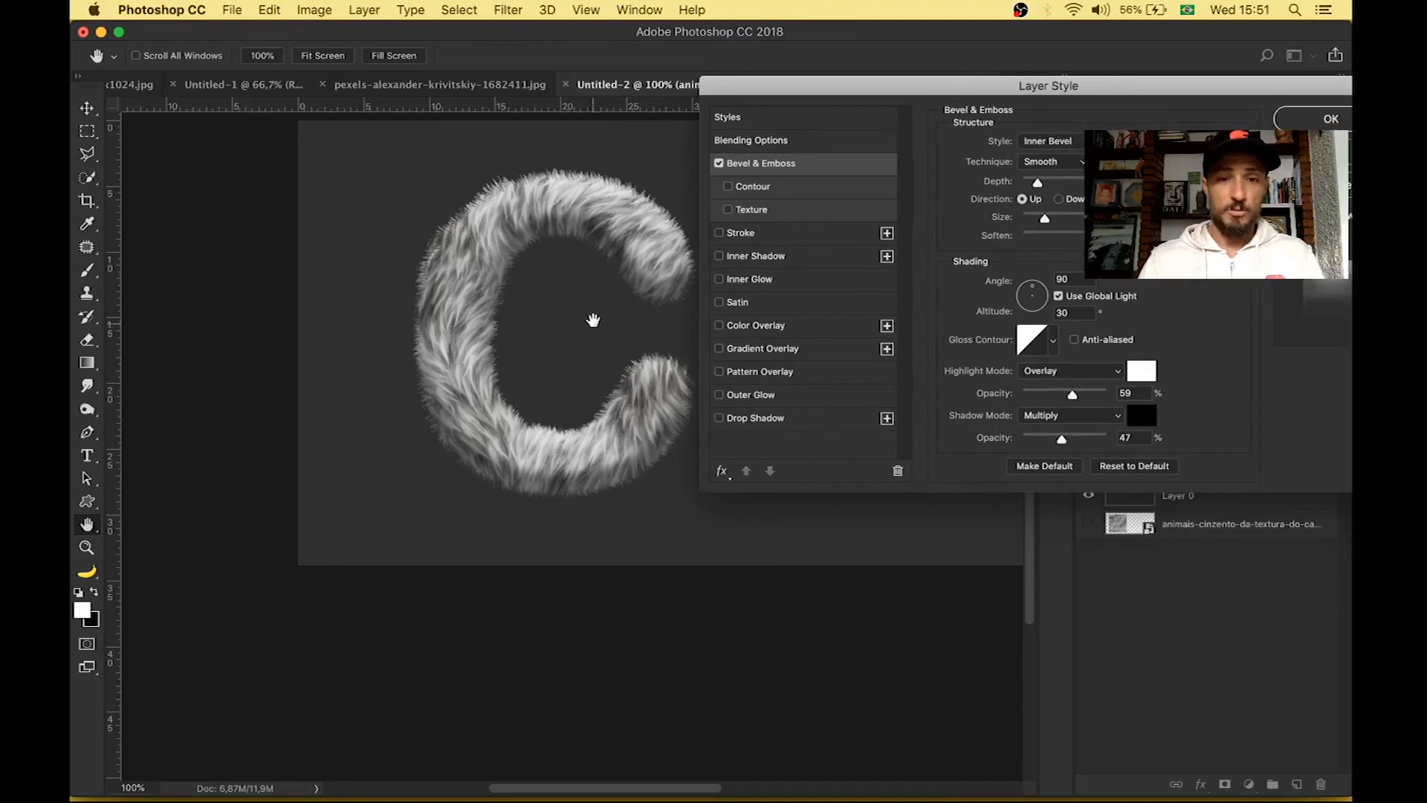
# - Set the bevel's size to 76 px and its highlight and shadow opacities to 50%
pyautogui.moveTo(609, 291); pyautogui.dragTo(445, 334)
pyautogui.moveTo(982, 94); pyautogui.dragTo(858, 102)
pyautogui.moveTo(922, 236)
pyautogui.mouseDown()
pyautogui.moveTo(907, 232)
pyautogui.moveTo(930, 233)
pyautogui.mouseUp()
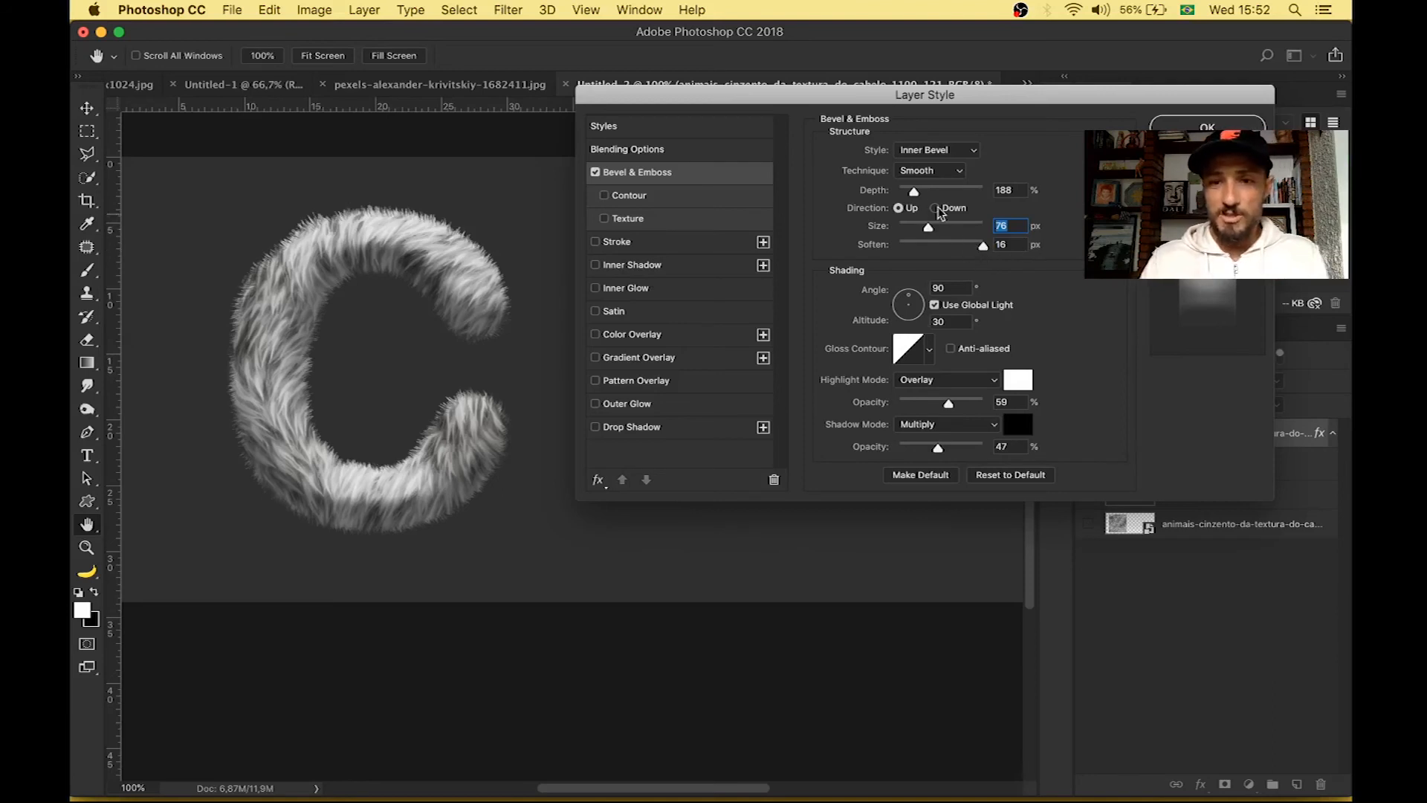
pyautogui.moveTo(948, 404); pyautogui.dragTo(940, 450)
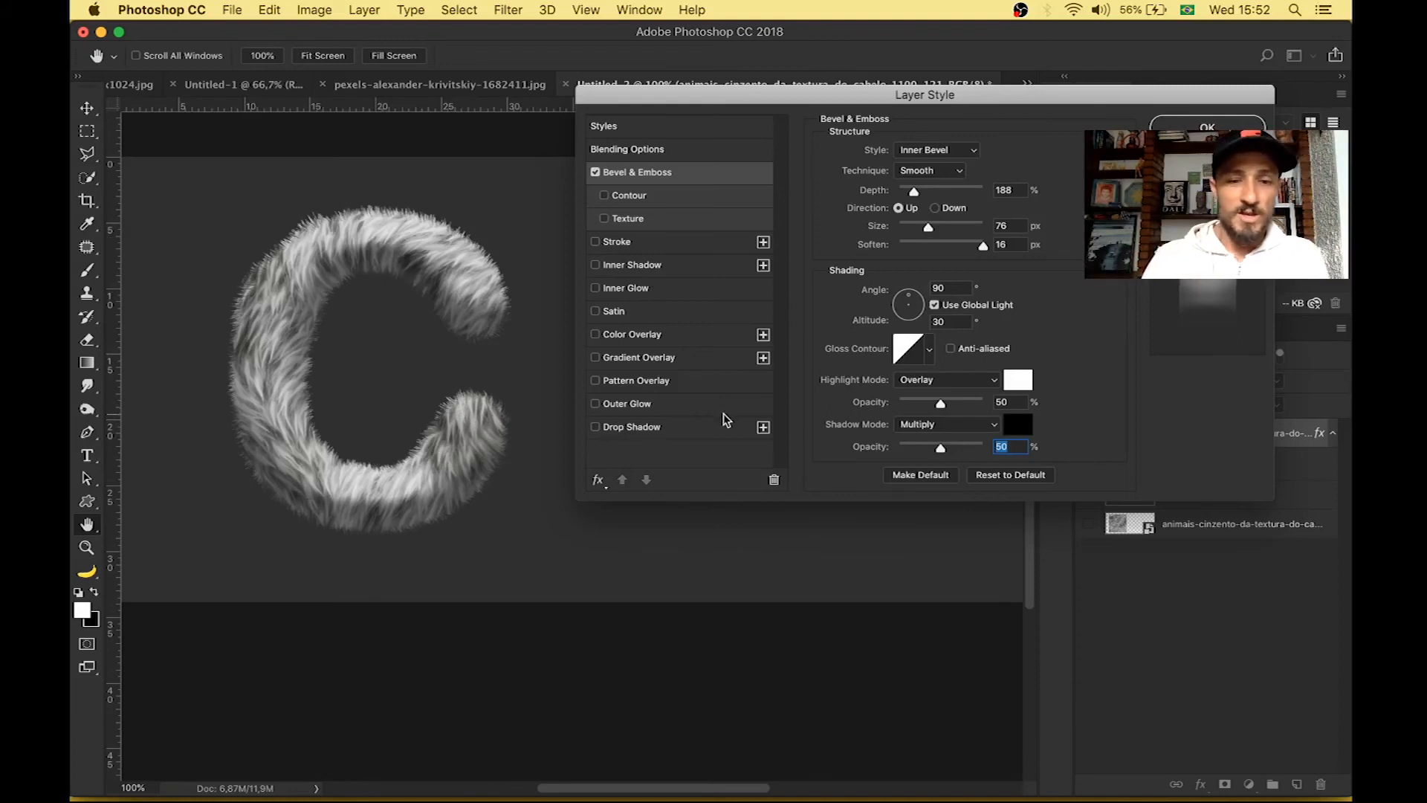
# - Add a drop shadow with a distance of 100 px to the furry C and apply the layer style
pyautogui.click(680, 430)
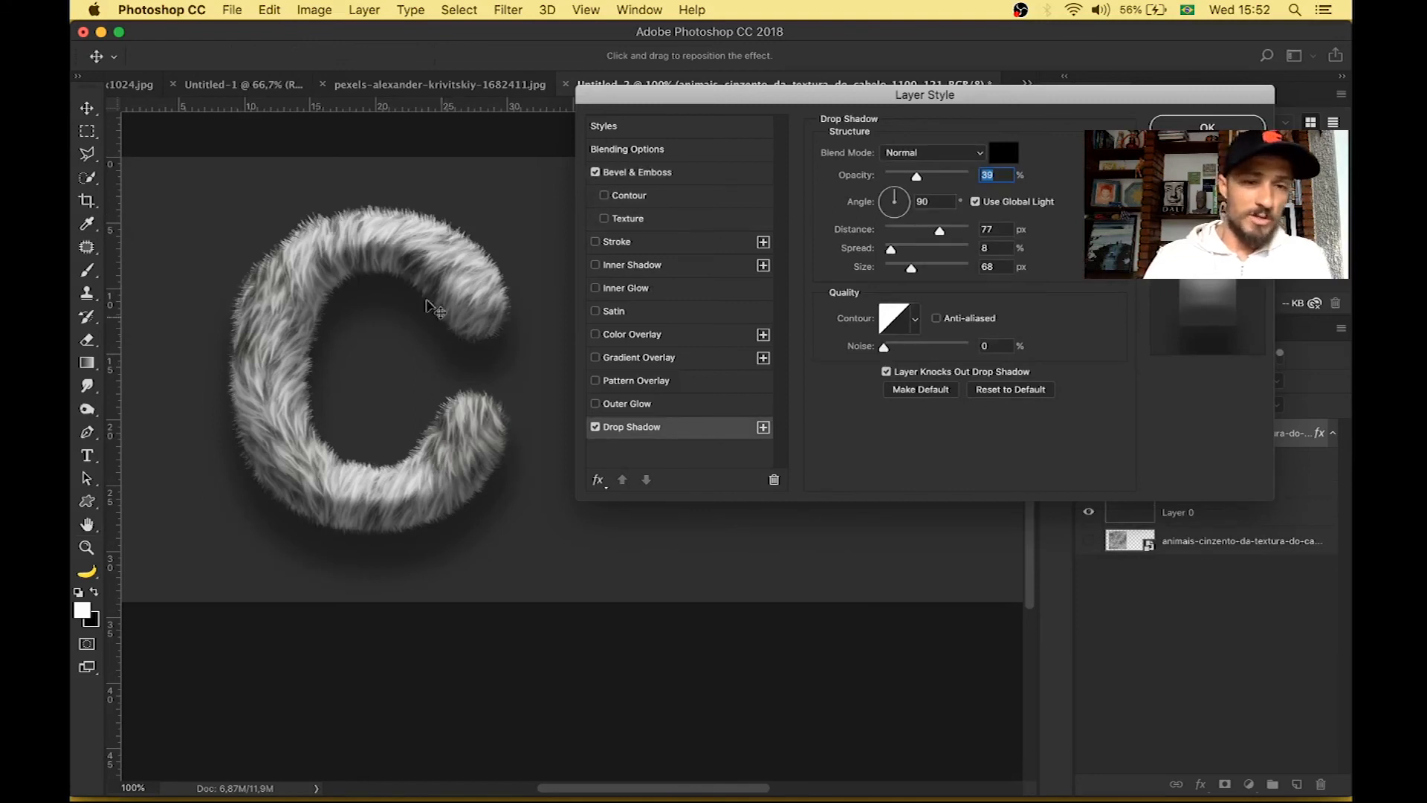
pyautogui.moveTo(939, 232)
pyautogui.mouseDown()
pyautogui.moveTo(882, 232)
pyautogui.moveTo(952, 236)
pyautogui.mouseUp()
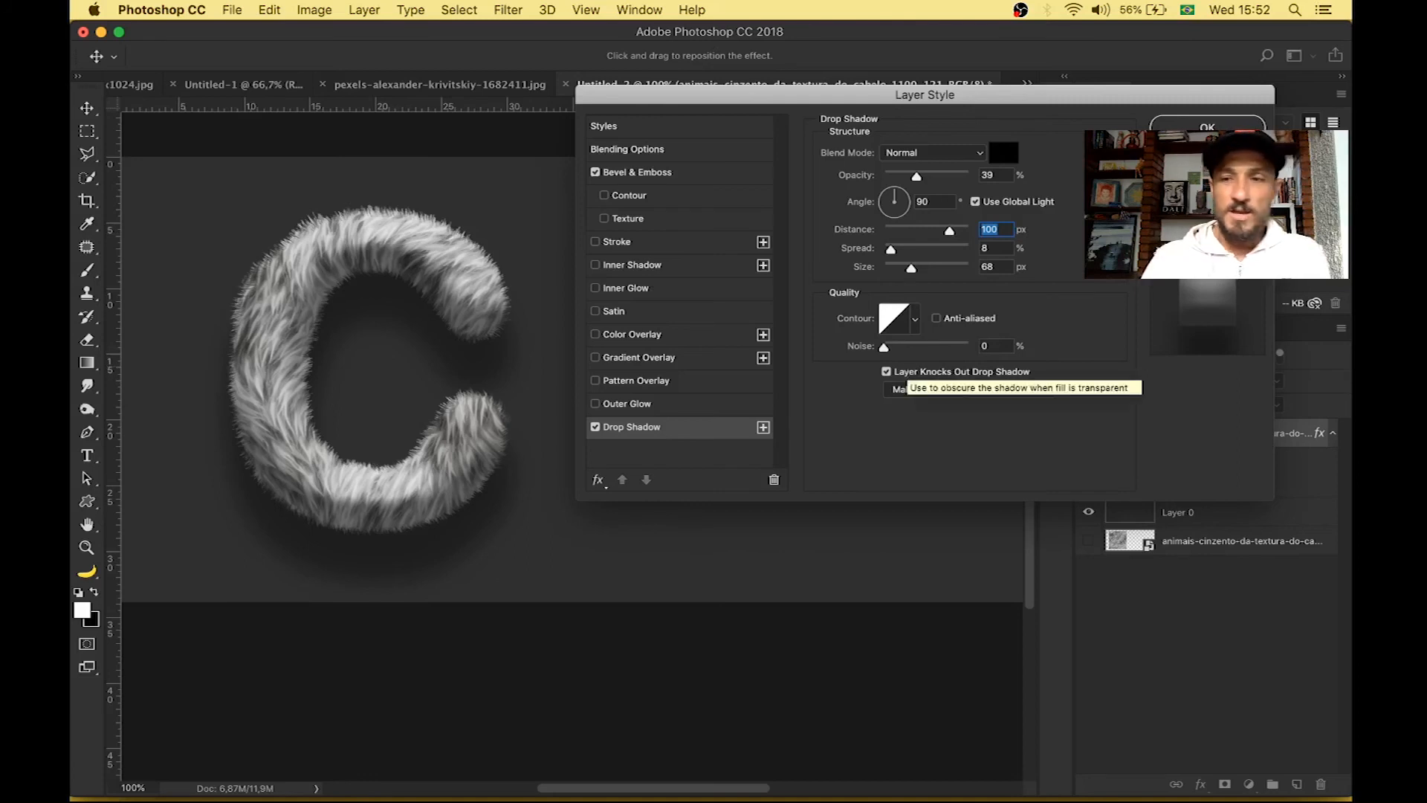
pyautogui.press('Return')
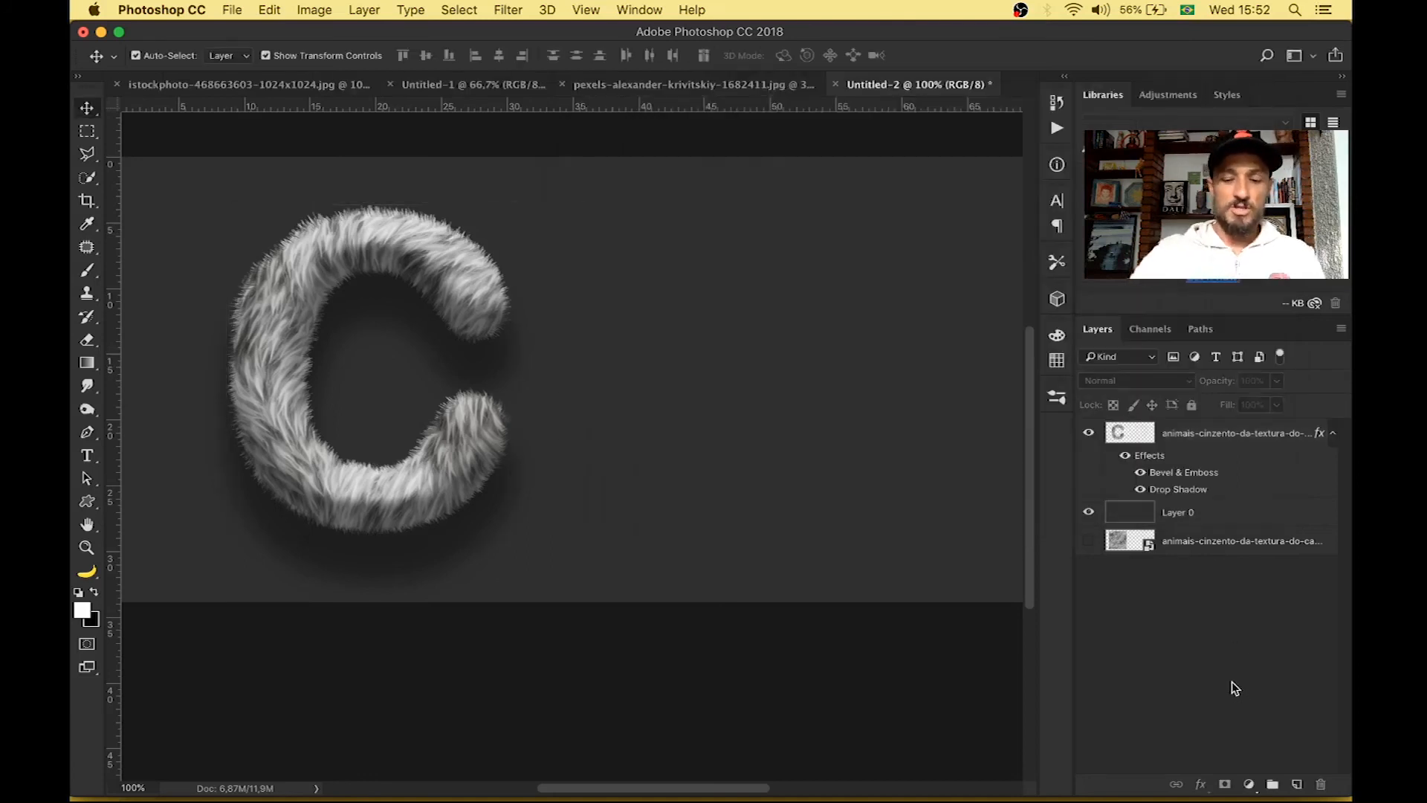
pyautogui.press('super+minus')
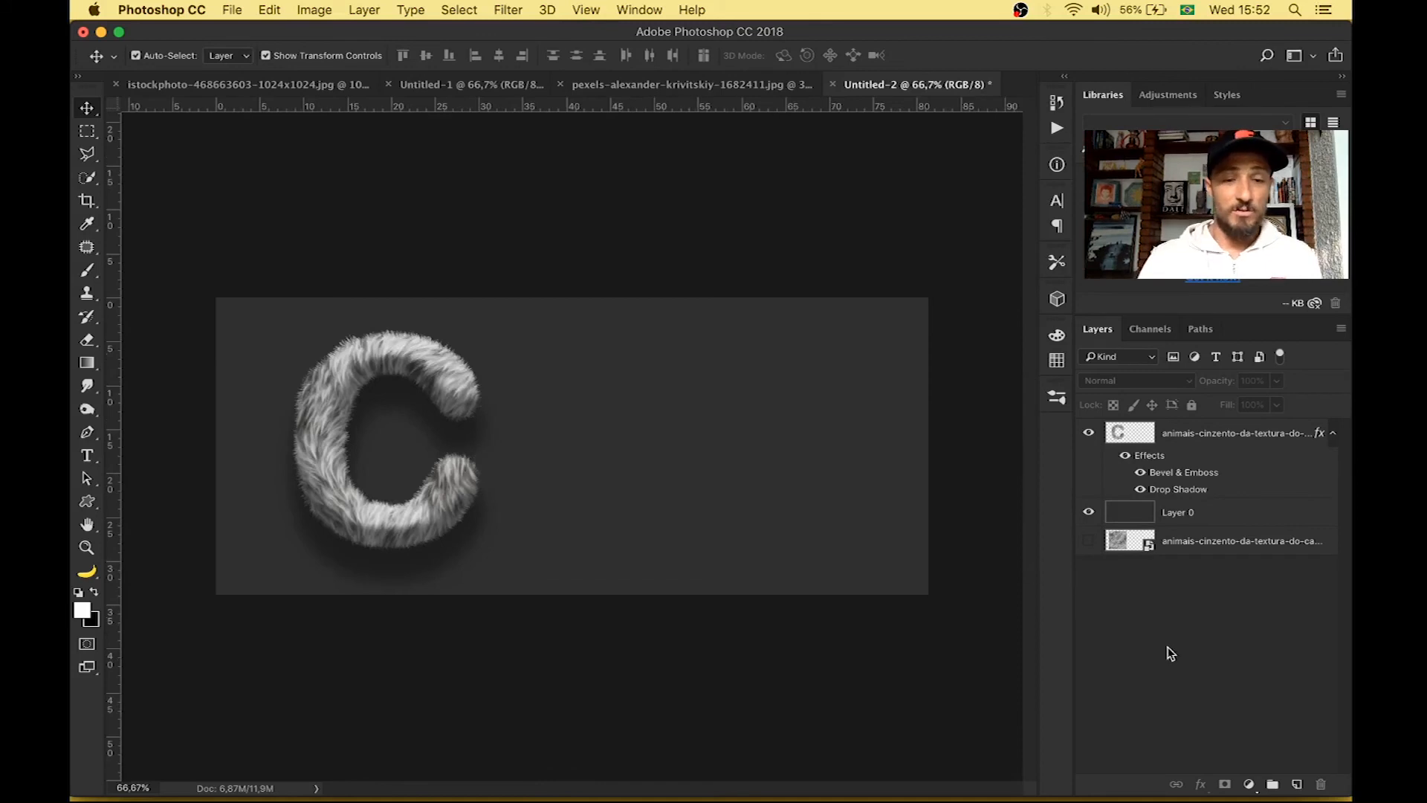